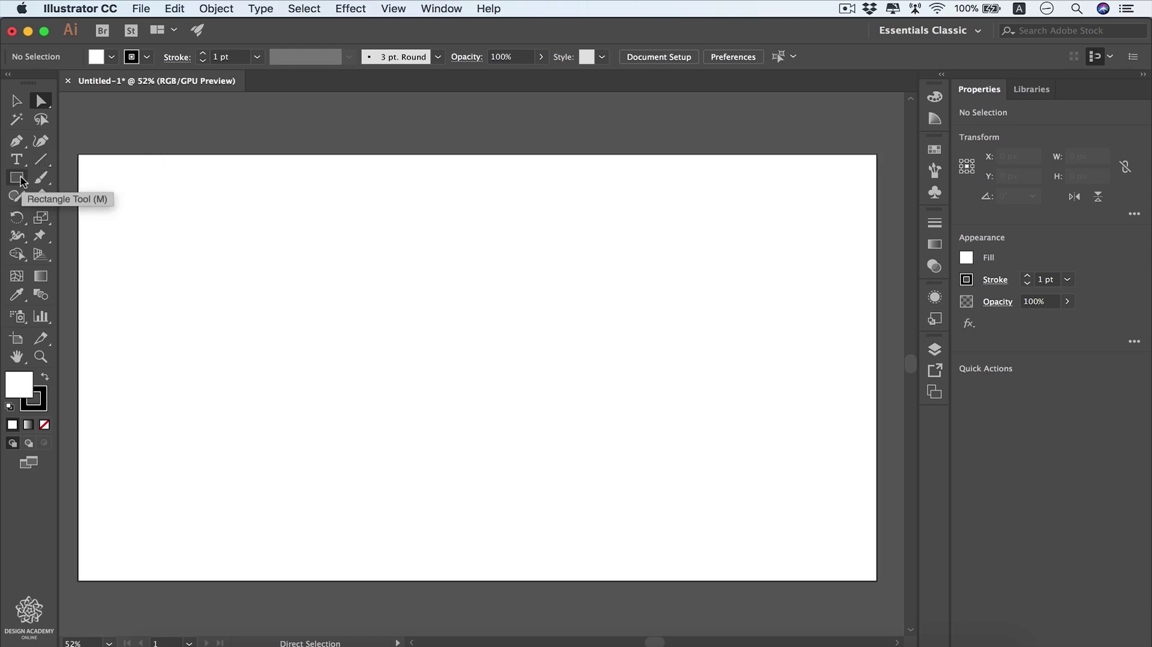
- Detach the shape tools group as a floating panel and place it over the artboard's upper-left corner
click(20, 179)
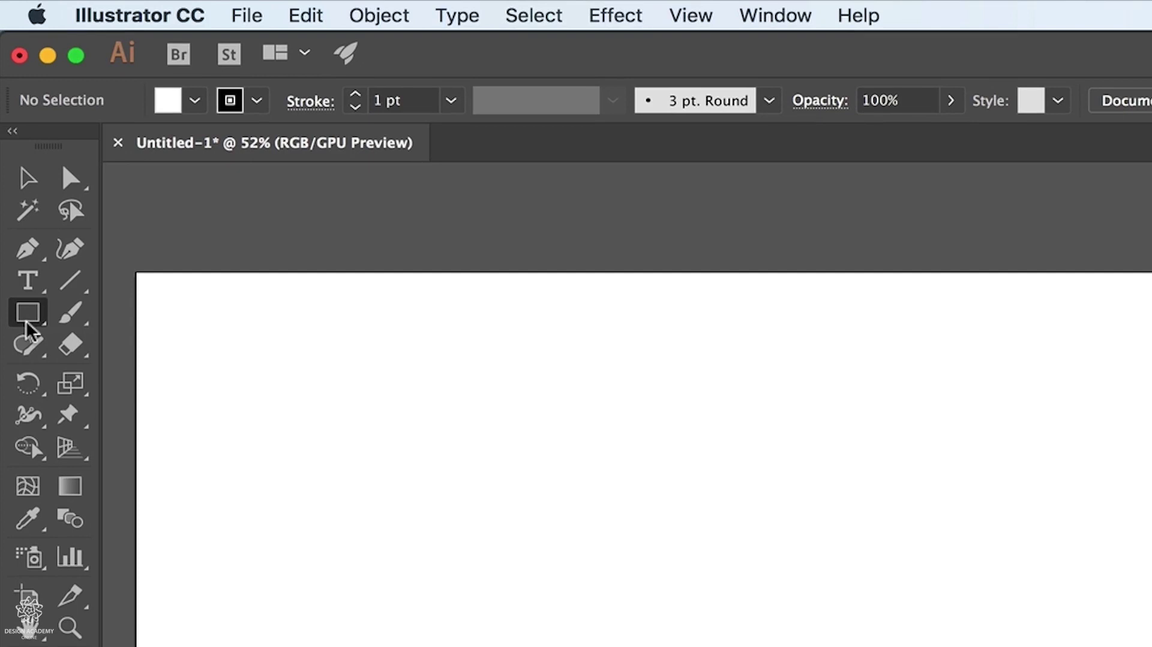
click(27, 329)
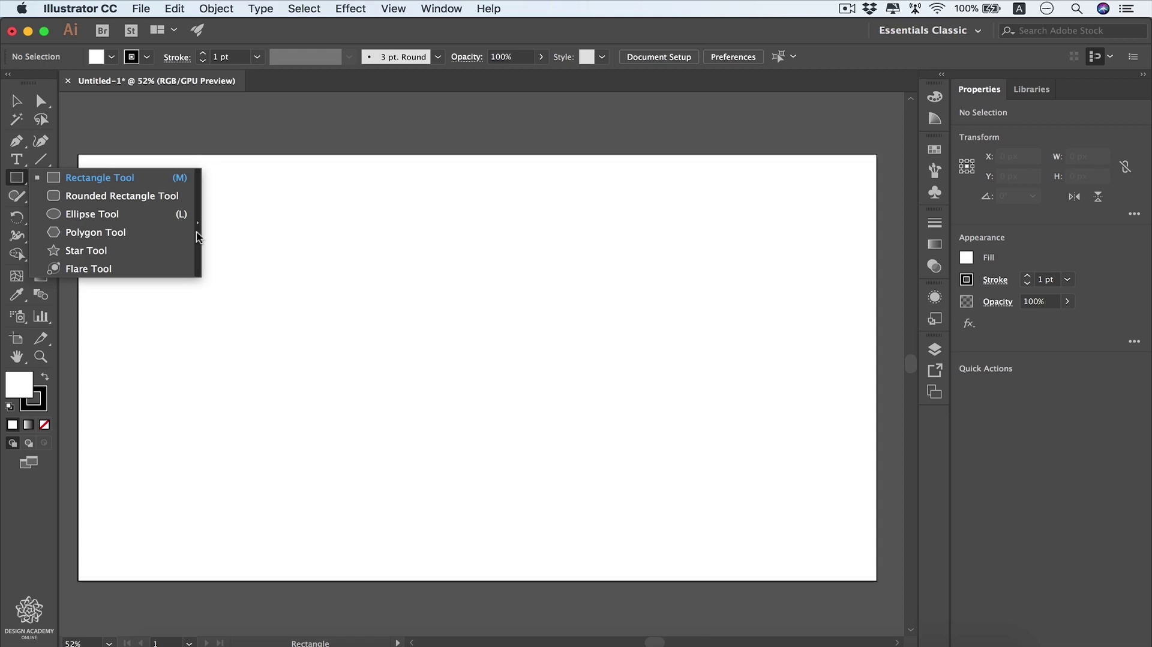
click(198, 235)
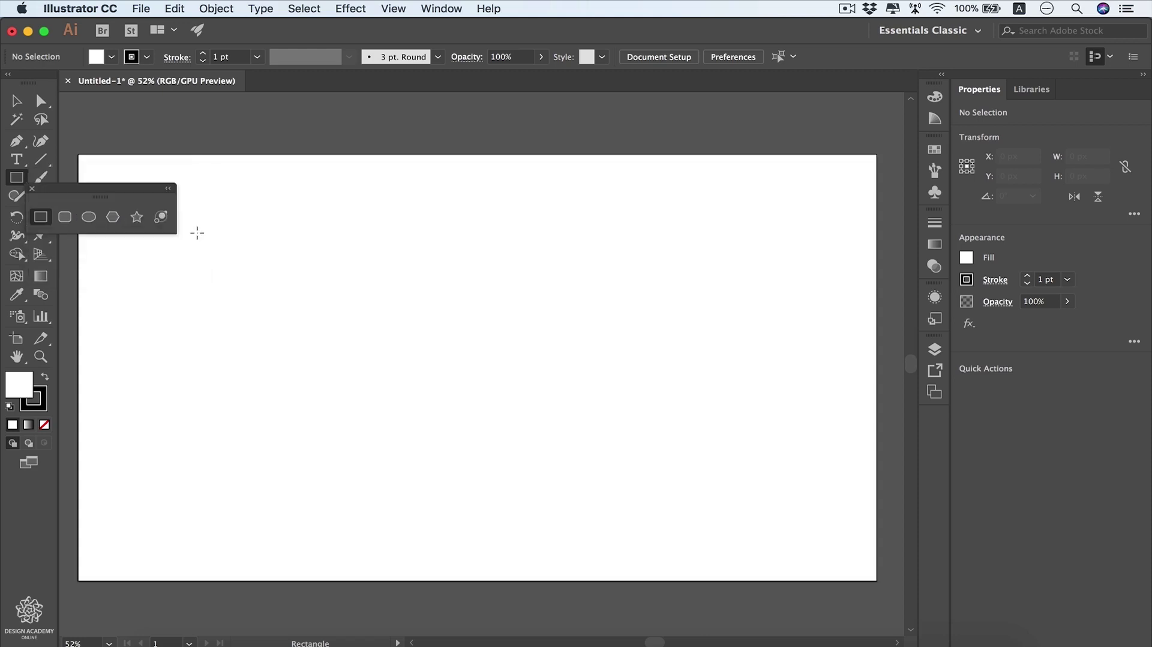
drag(93, 191, 178, 182)
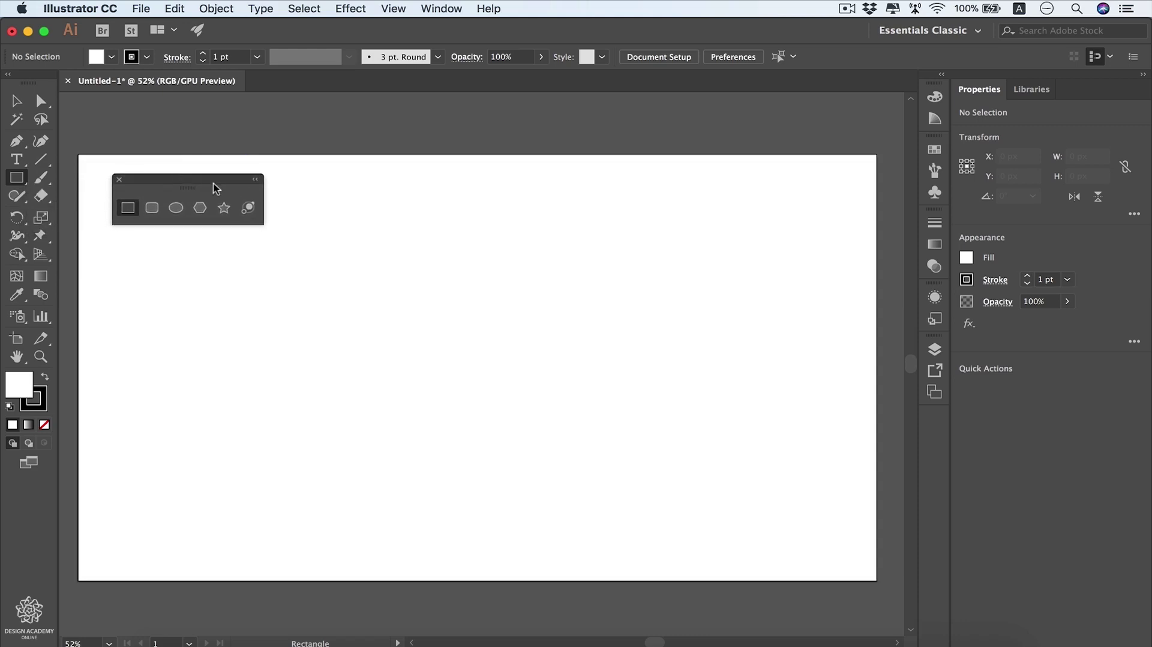
- Draw a rectangle about 356 × 309 px on the artboard and shrink it from its upper-right corner to about 308 × 265 px
click(18, 179)
drag(284, 267, 422, 368)
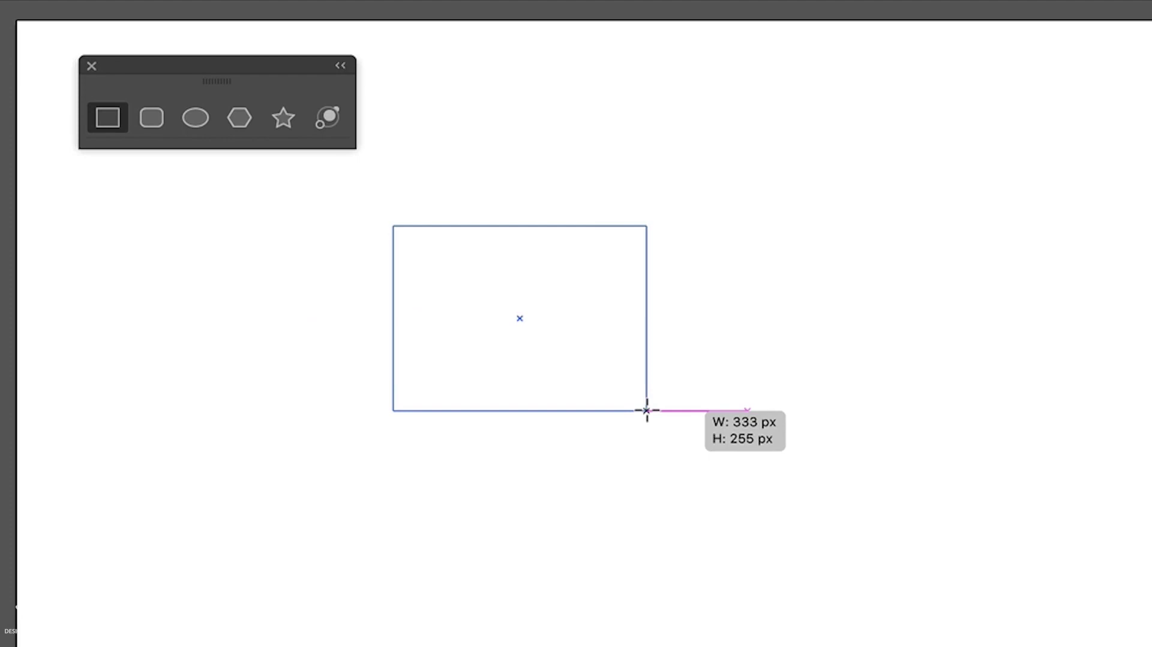
drag(647, 411, 664, 449)
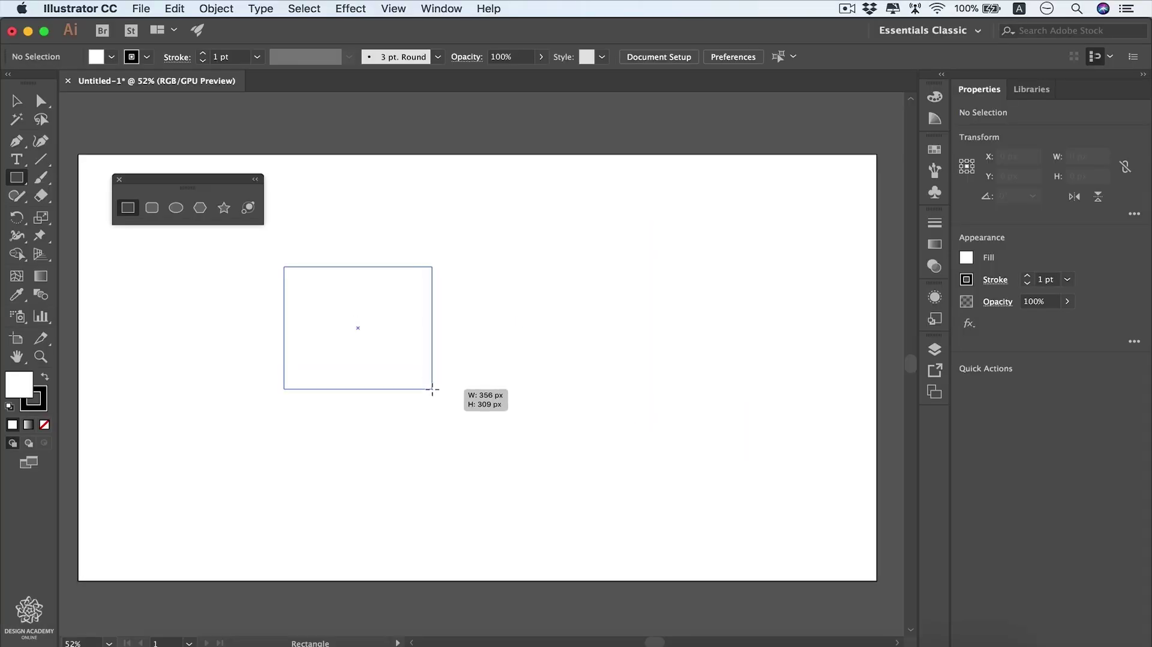
drag(432, 388, 432, 388)
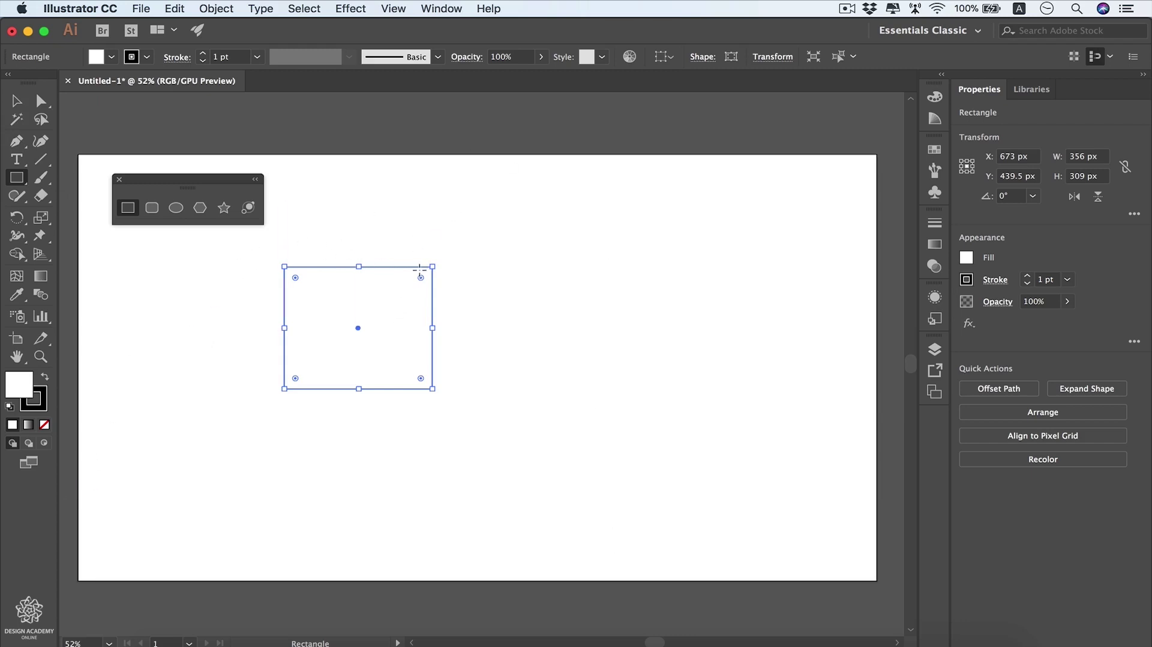
drag(432, 266, 413, 284)
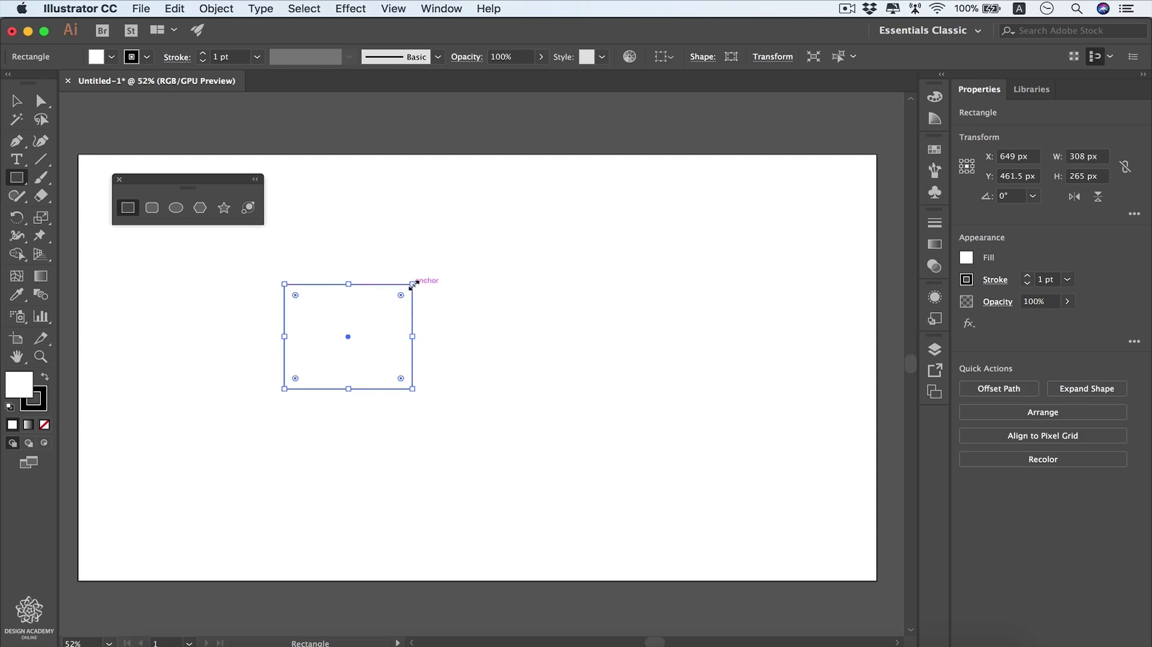
- Rotate the rectangle clockwise to an angle of about 309° and undo the rotation
drag(419, 275, 454, 355)
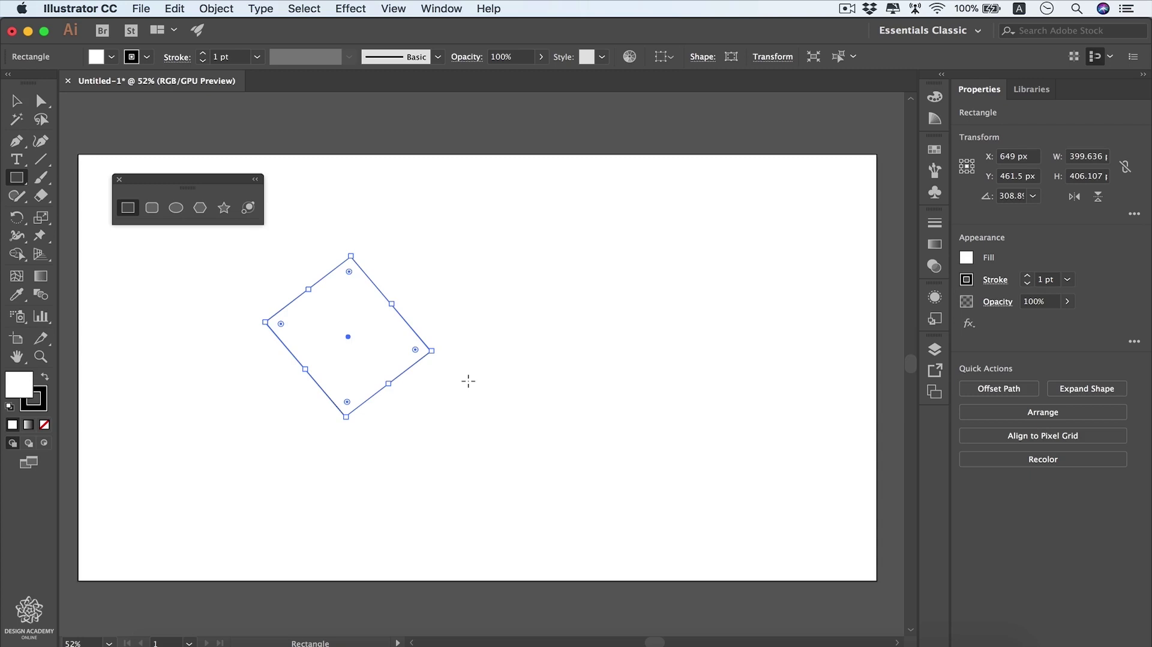
key(super+z)
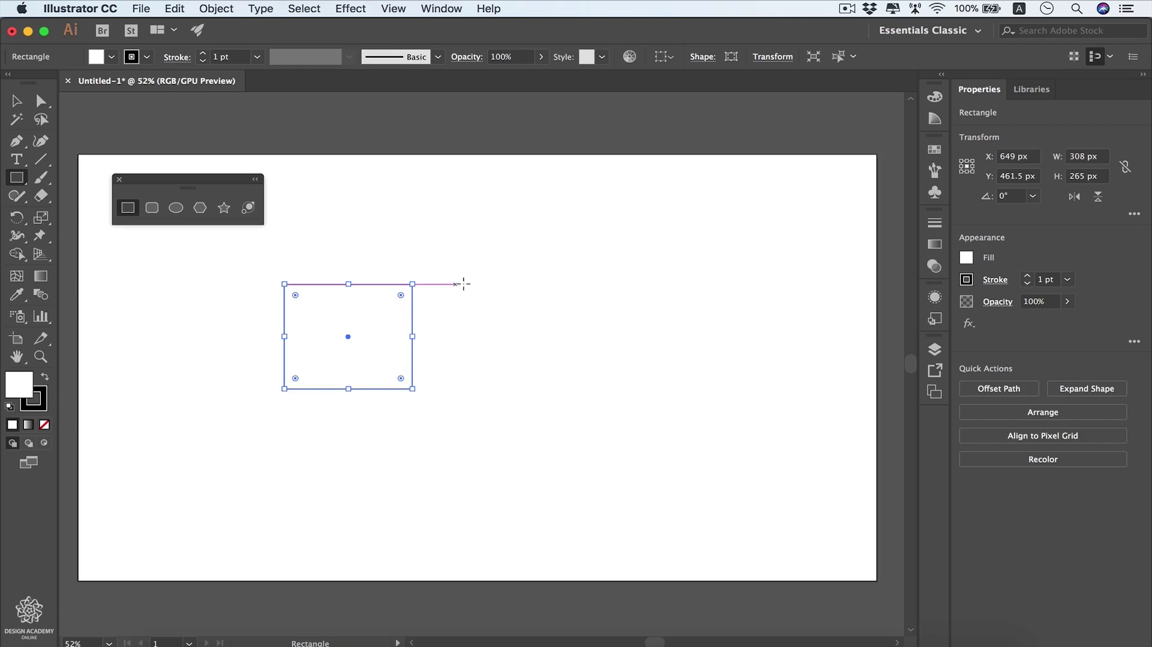
- Draw two perfect squares, one about 290 px wide to the right of the rectangle and one about 187 px wide below it
key(shift)
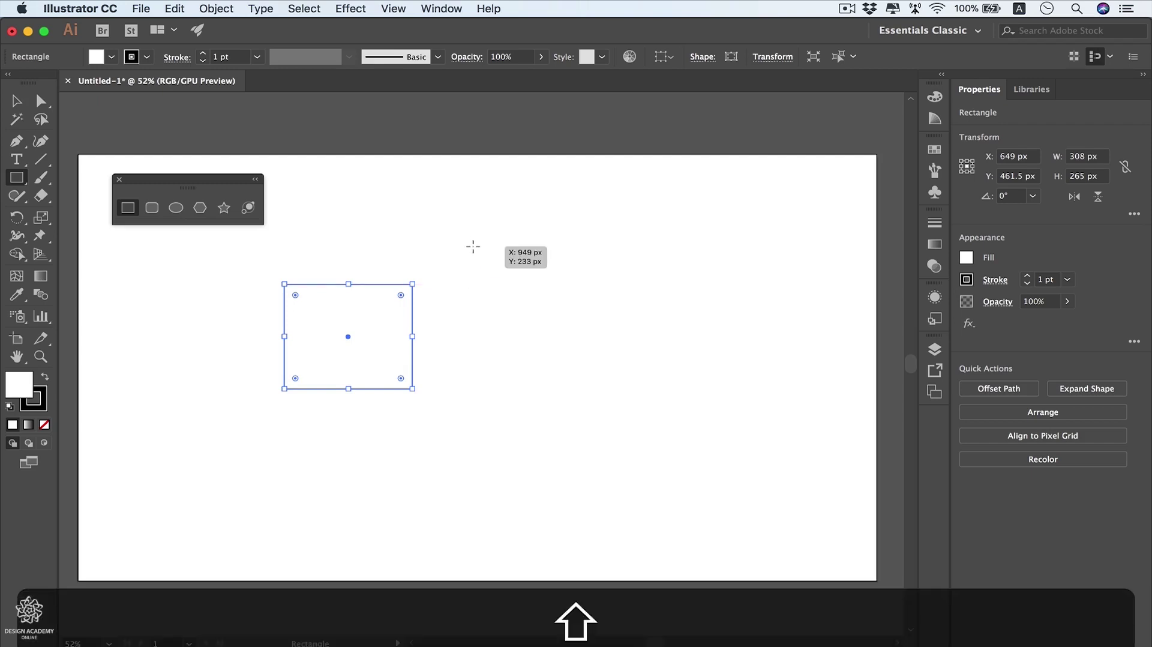
drag(473, 246, 594, 333)
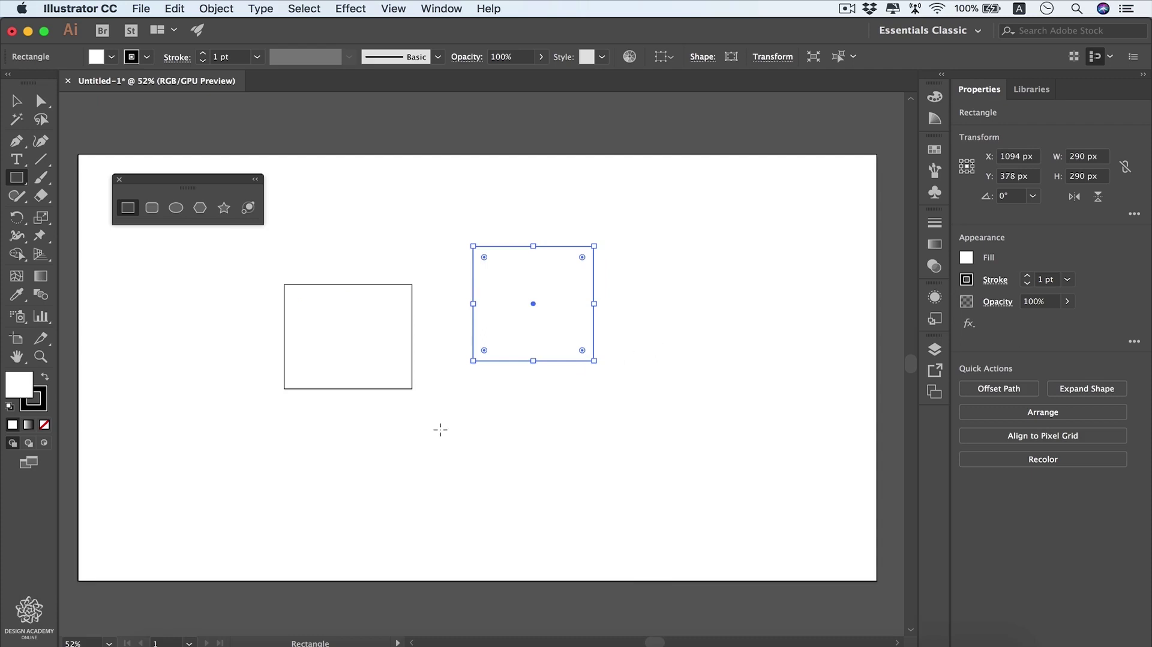
drag(454, 417, 533, 492)
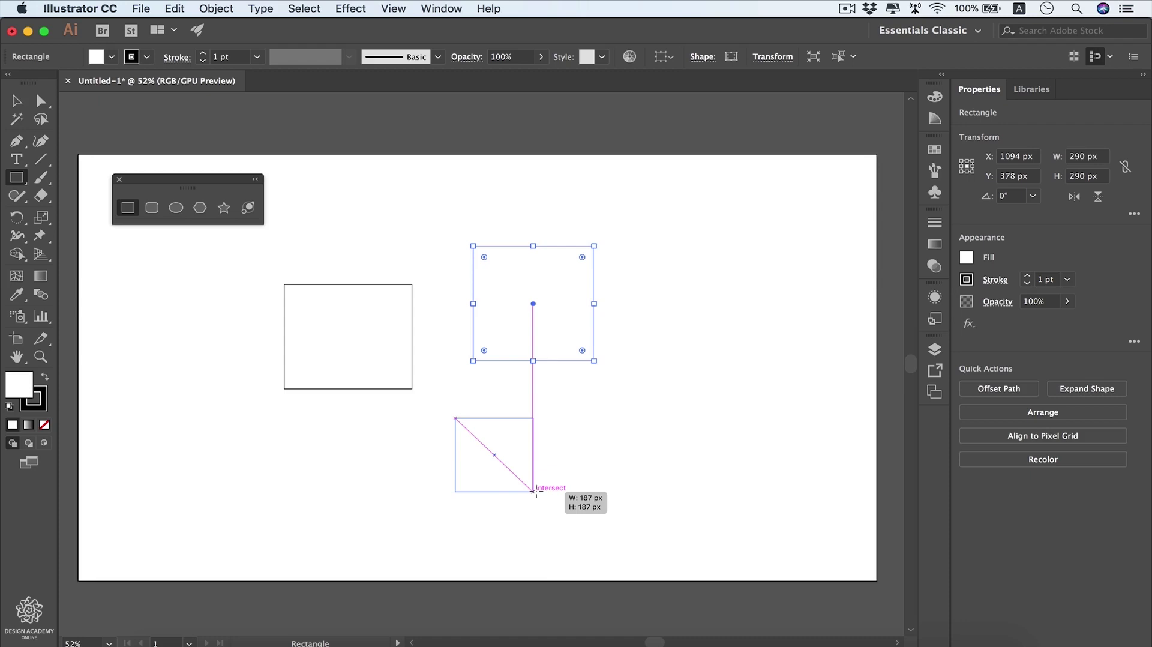
drag(533, 491, 533, 491)
drag(533, 490, 533, 492)
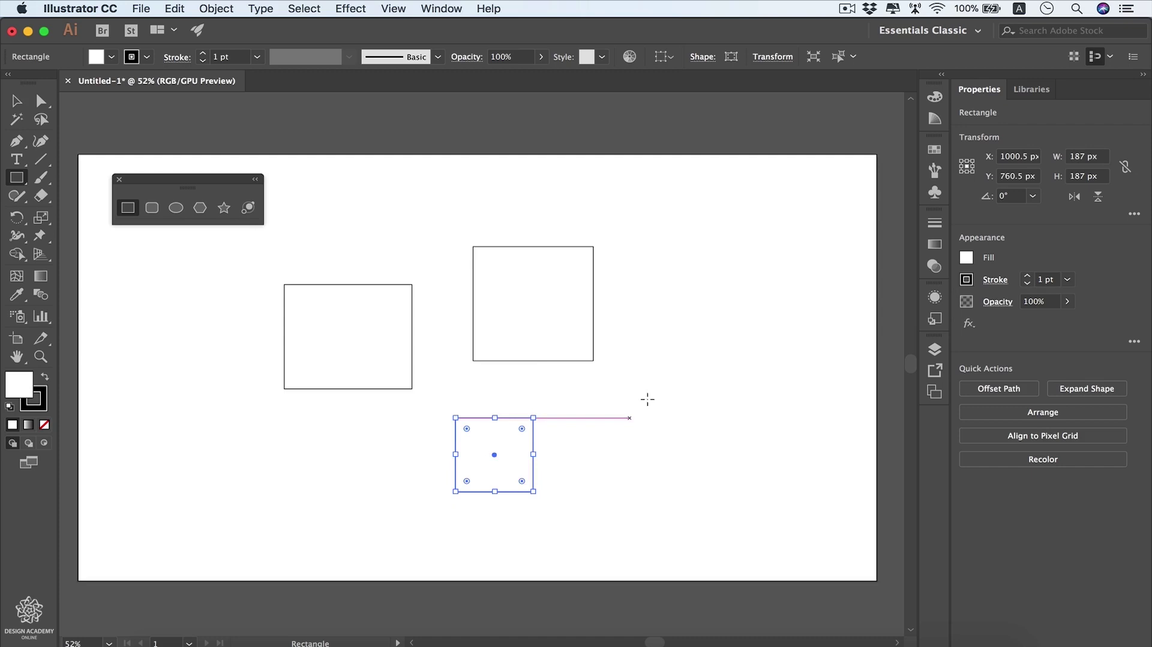
- Draw a perfect square about 130 px wide to the right of the small square and delete it
drag(618, 397, 673, 447)
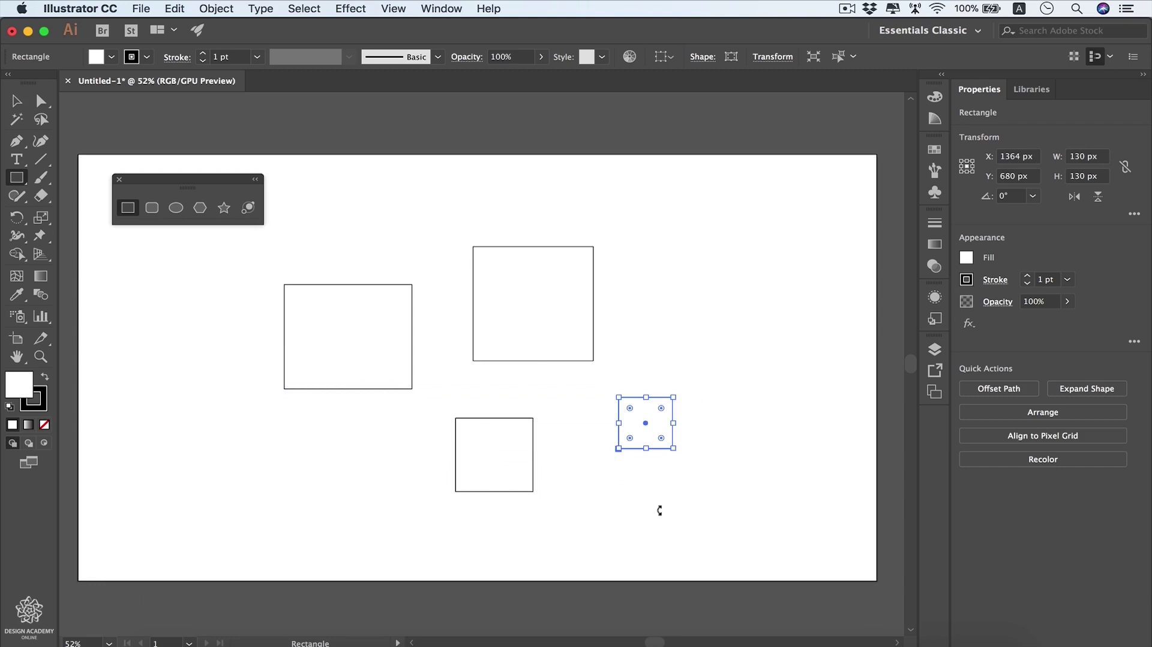
key(BackSpace)
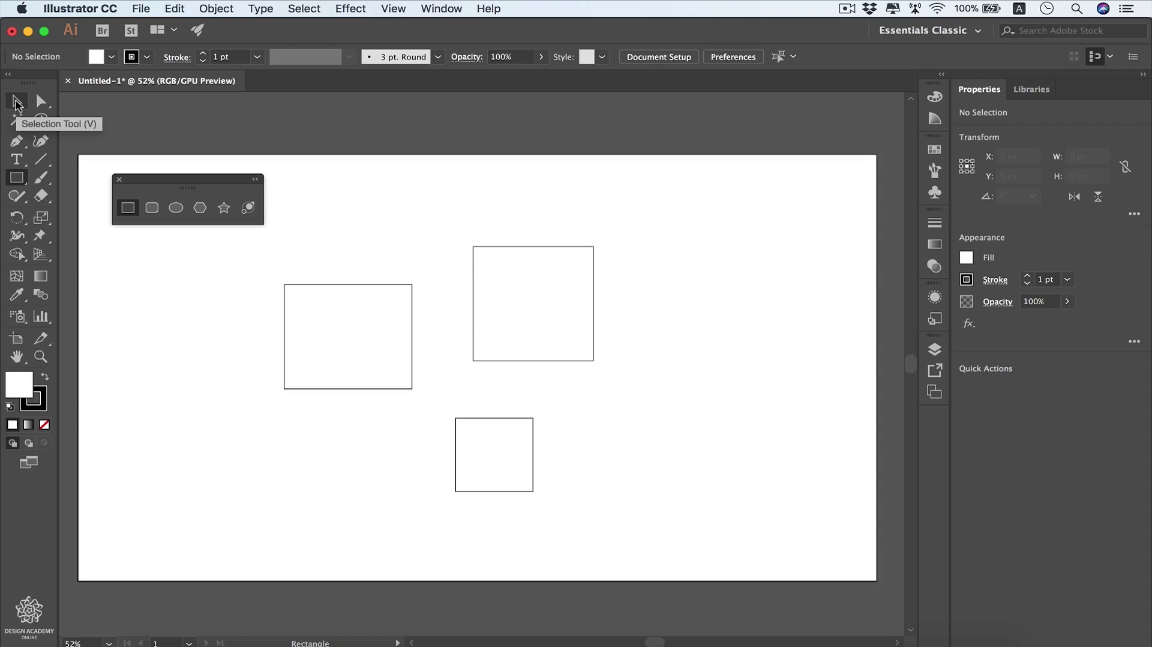
- Select the three shapes one by one with the Selection tool, marquee-select them all together, and clear the selection
key(v)
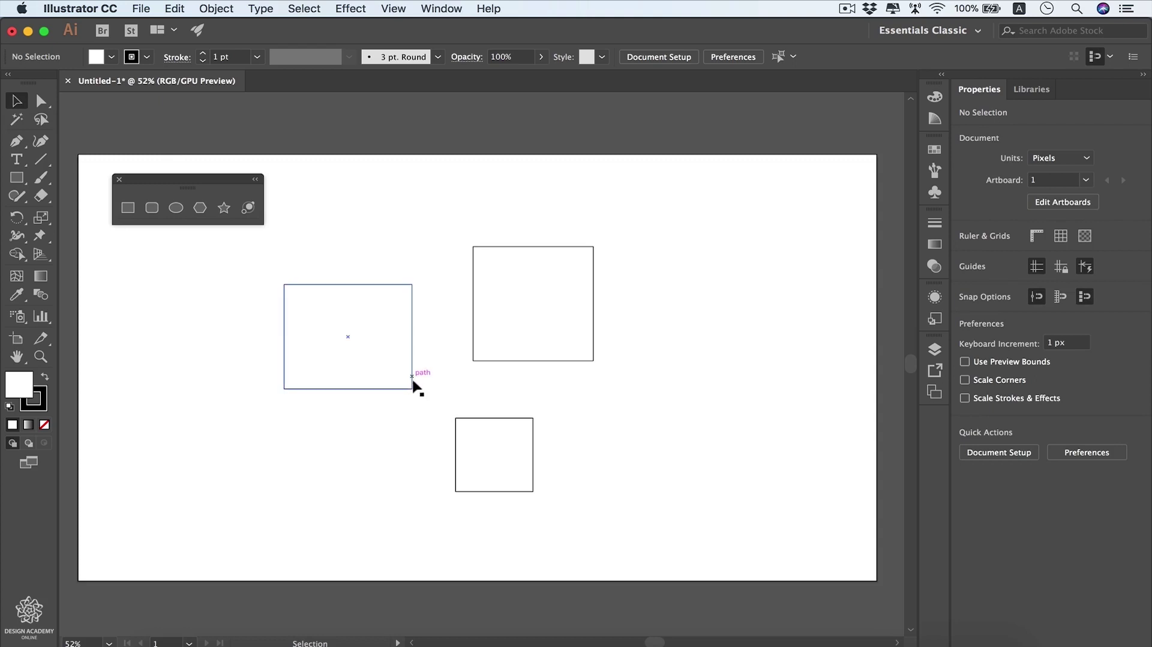
click(414, 389)
click(463, 418)
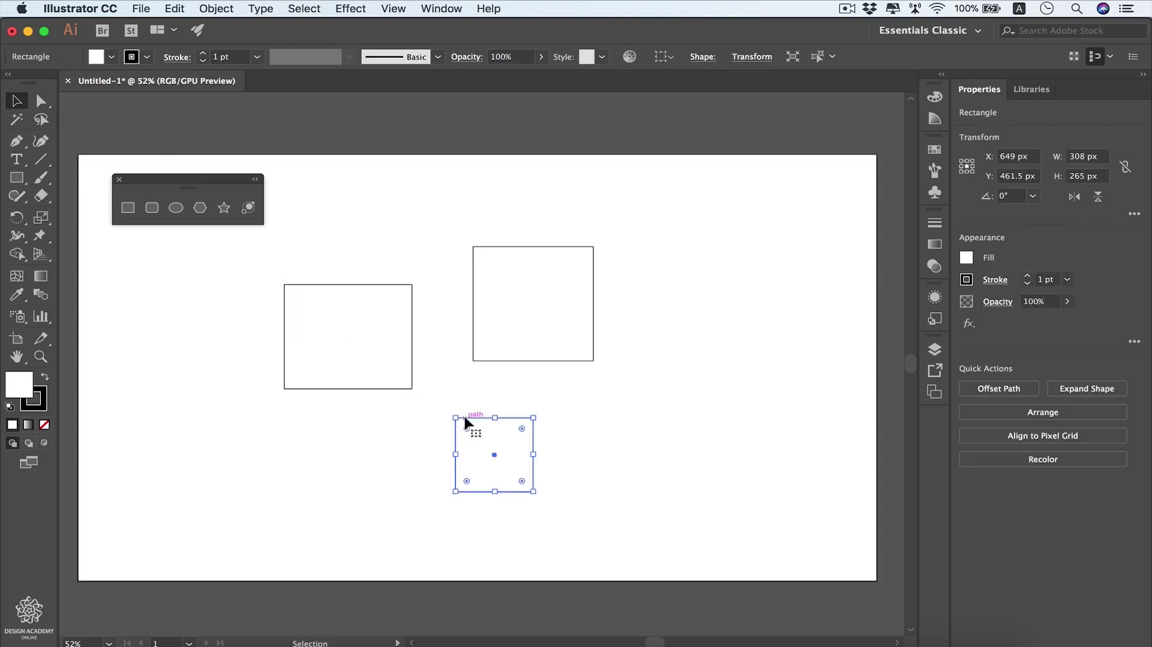
click(515, 360)
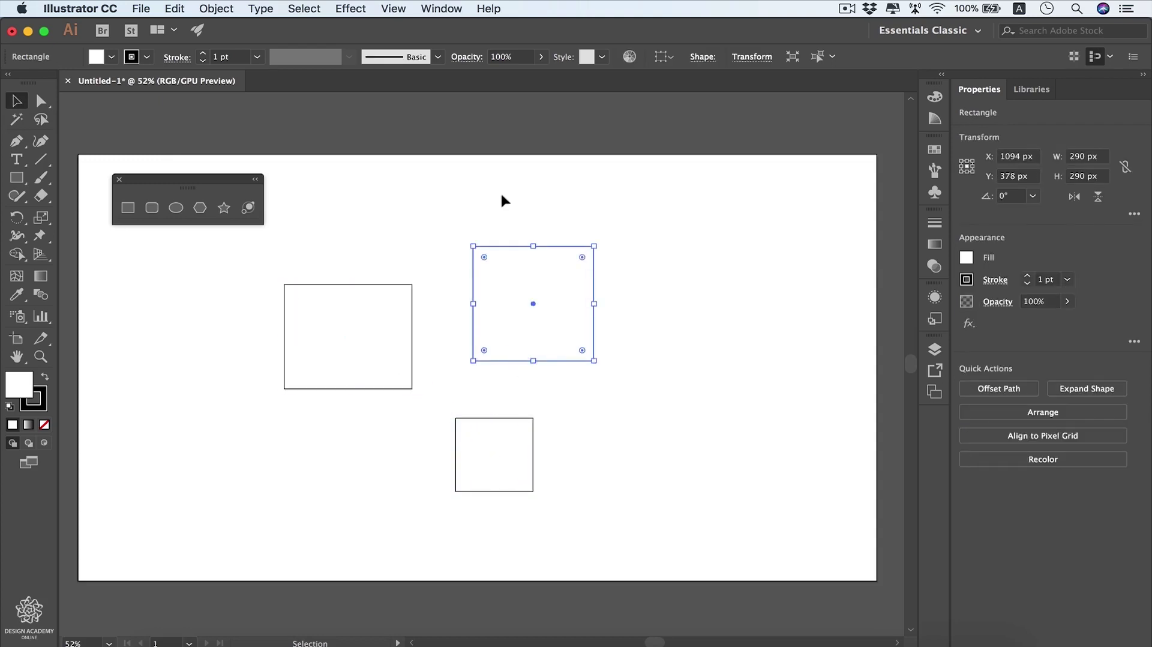
drag(501, 194, 331, 466)
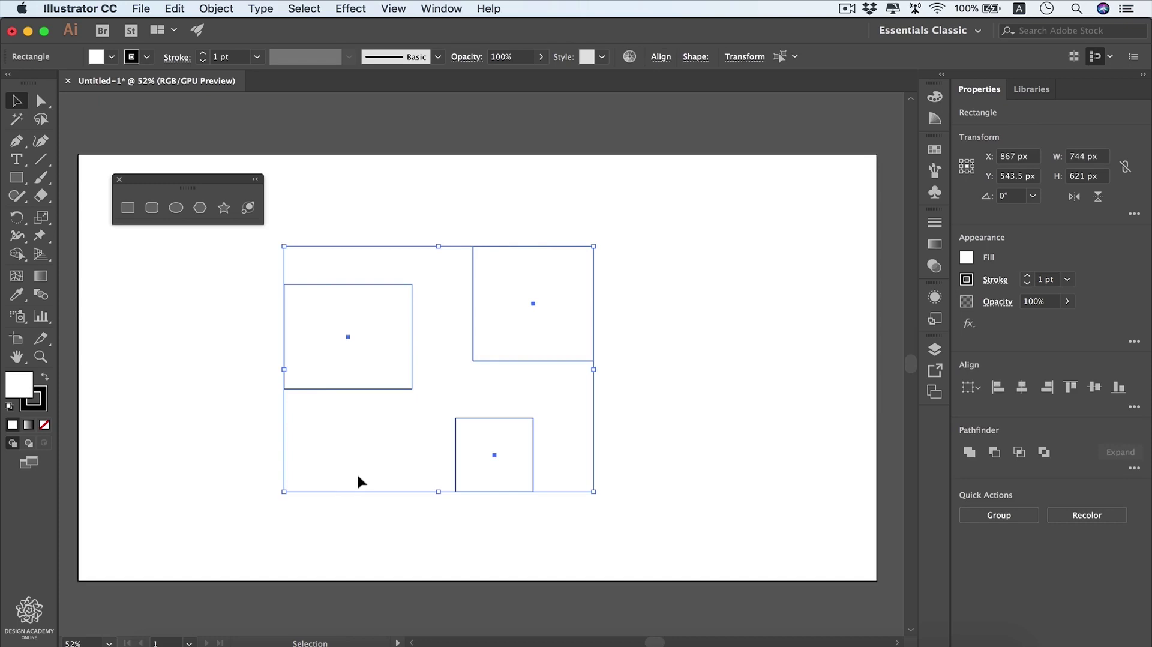
click(656, 383)
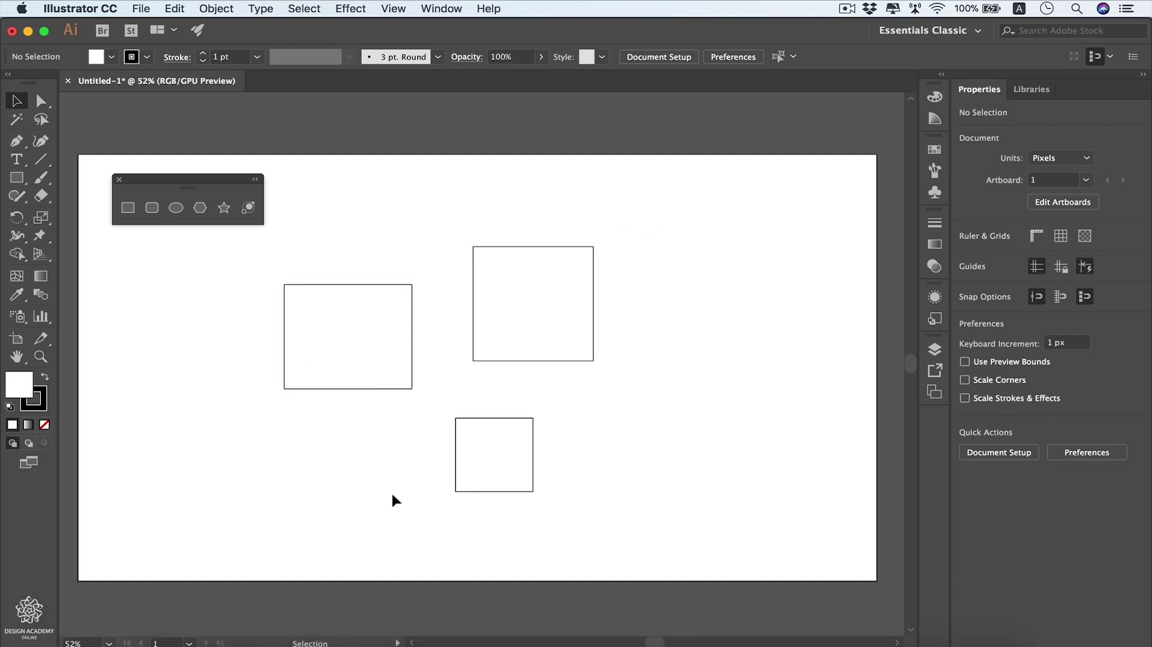
- Add the small square to the large square's selection and remove it again, and move the large square to about X 1081, Y 370 px
drag(528, 306, 527, 306)
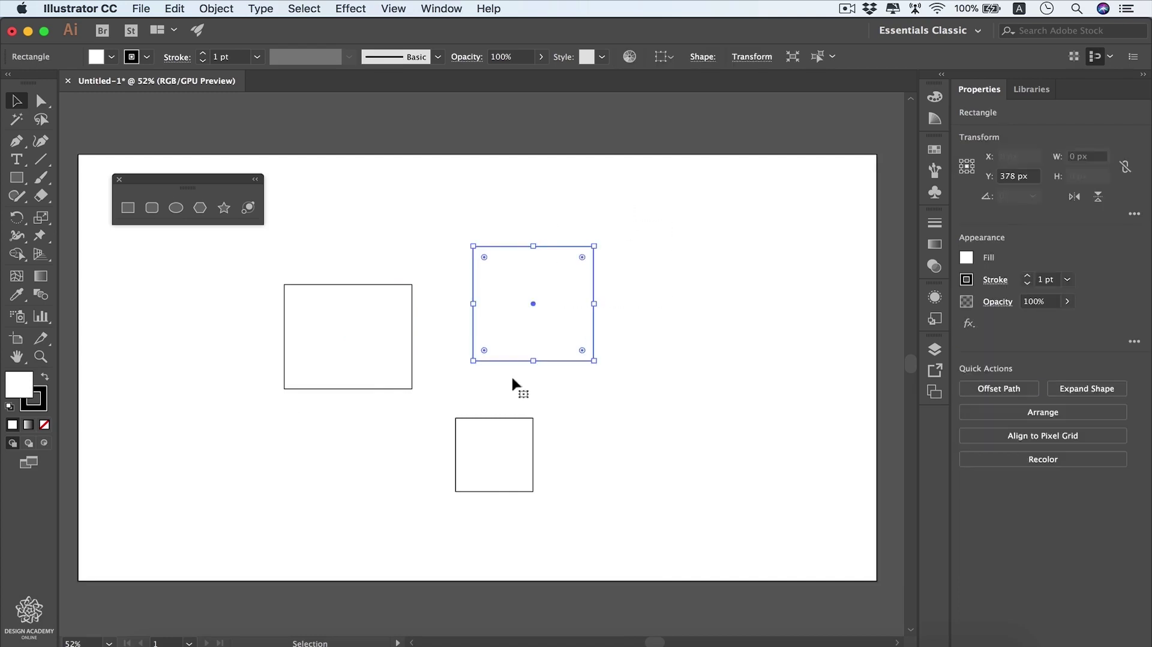
shift+click(500, 439)
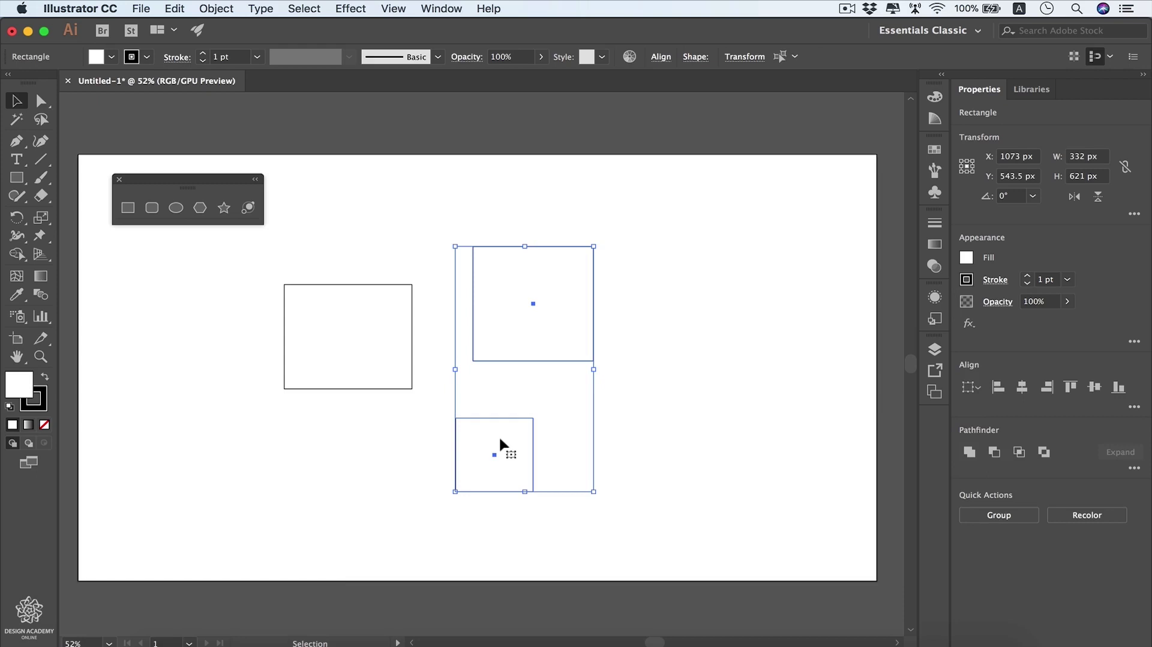
key(shift)
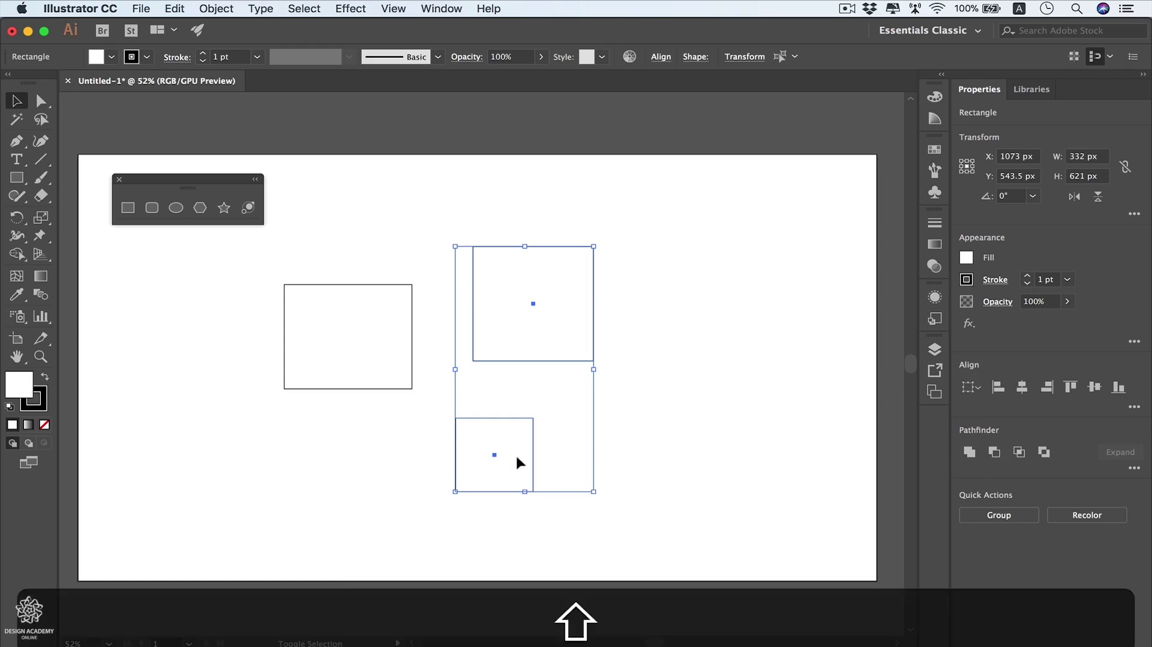
shift+click(517, 458)
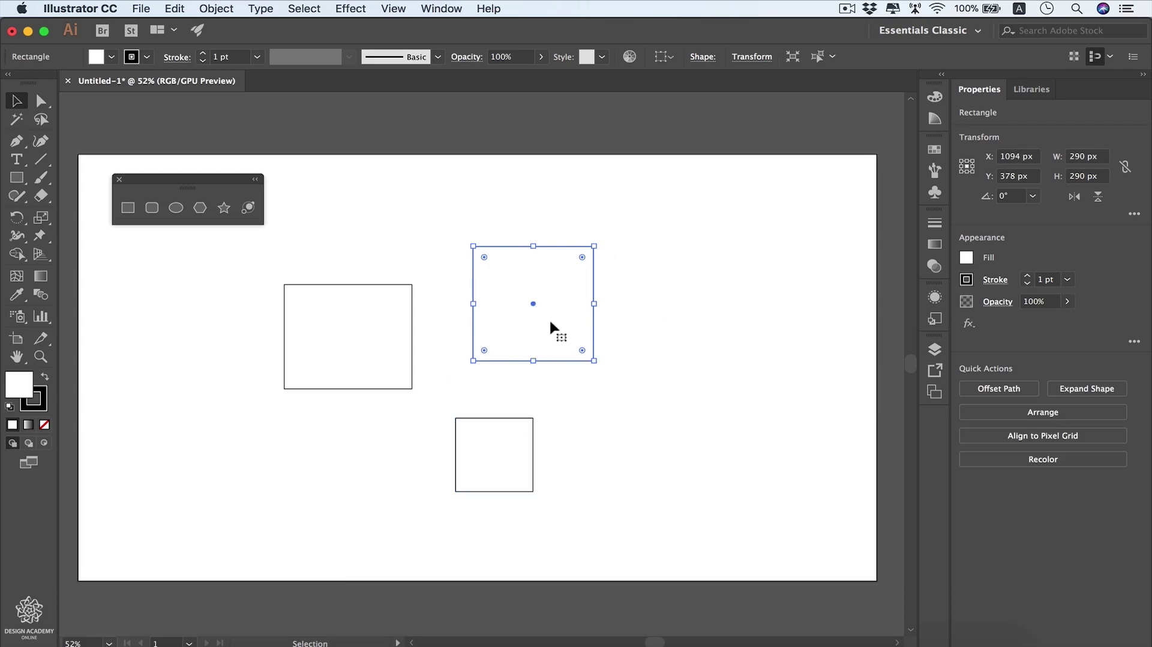
mouse_move(548, 322)
mouse_down()
mouse_move(642, 327)
mouse_move(542, 317)
mouse_up()
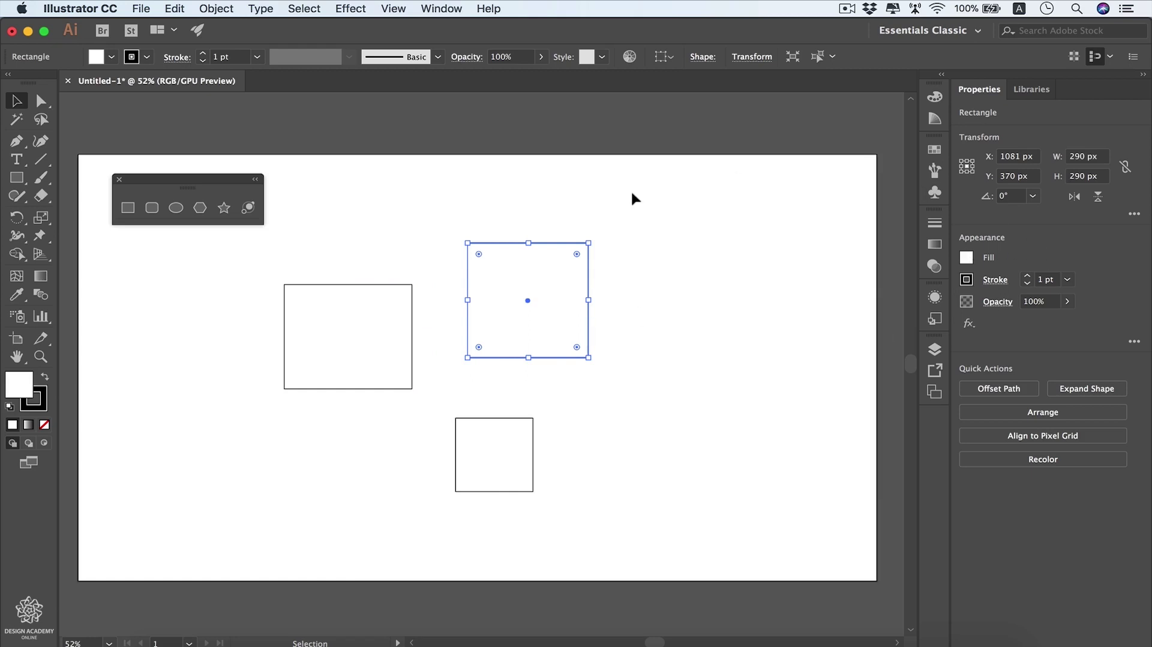
- Give the large square a magenta fill and a yellow-green (D9E021) stroke from the swatches
click(113, 57)
click(113, 56)
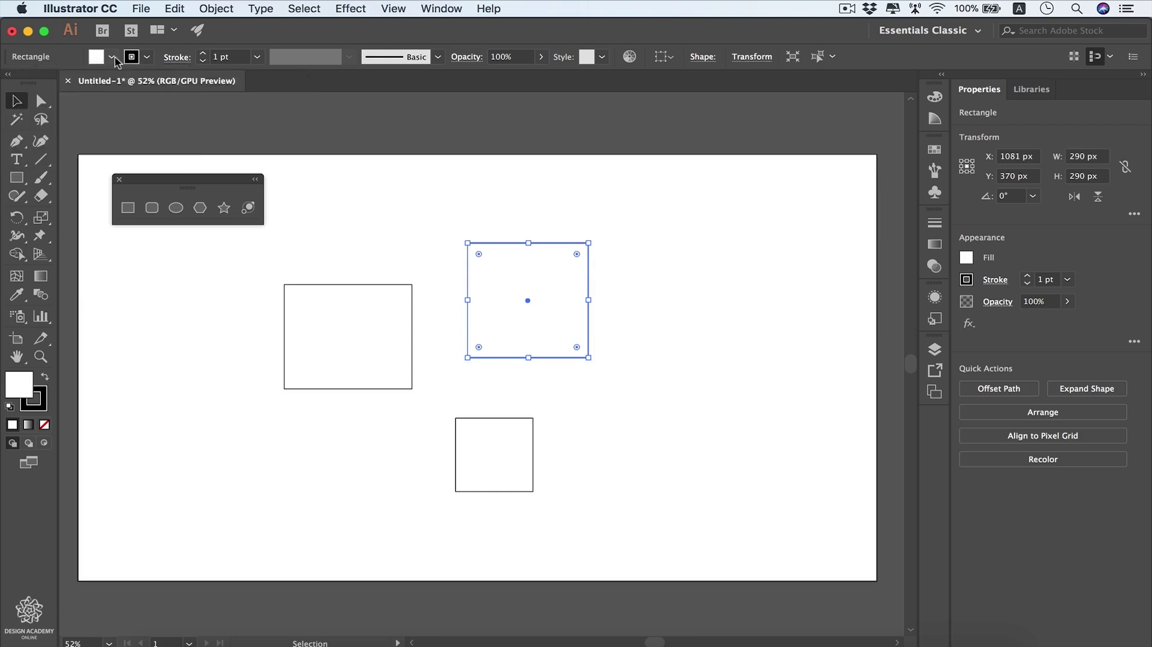
click(148, 58)
click(148, 58)
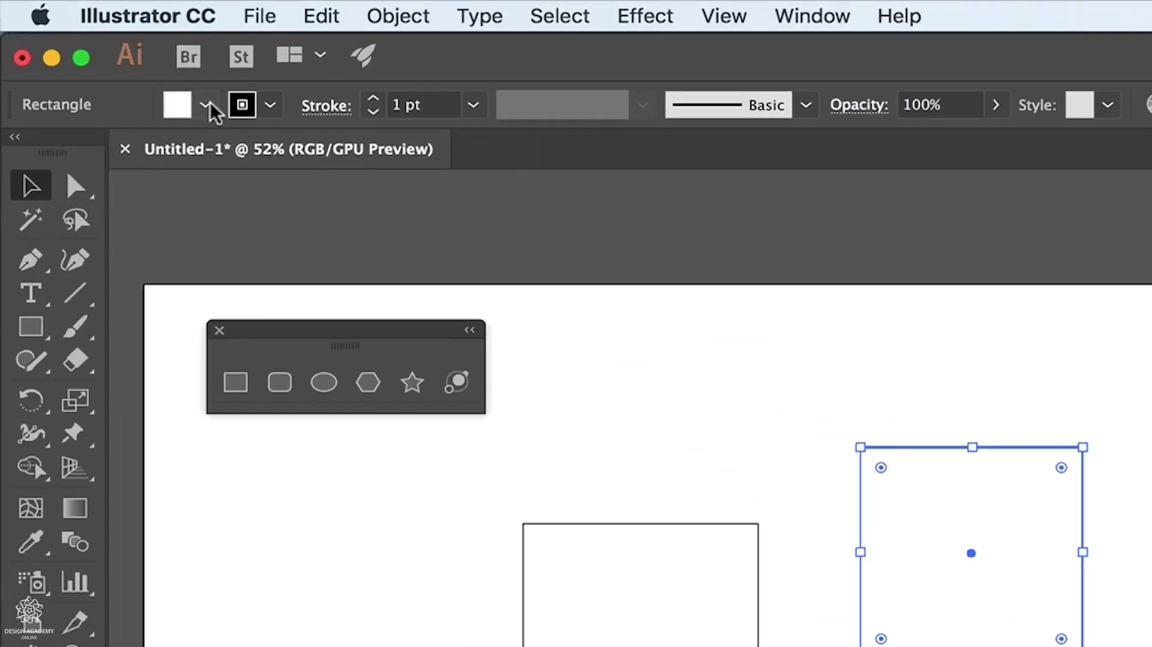
click(206, 106)
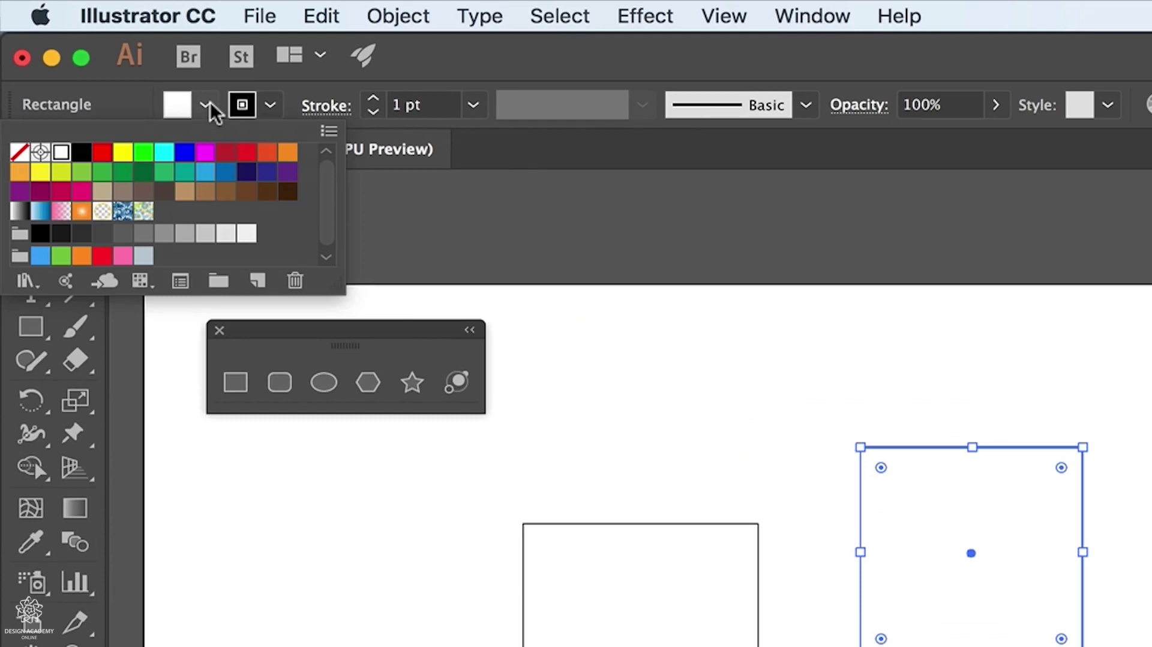
click(82, 194)
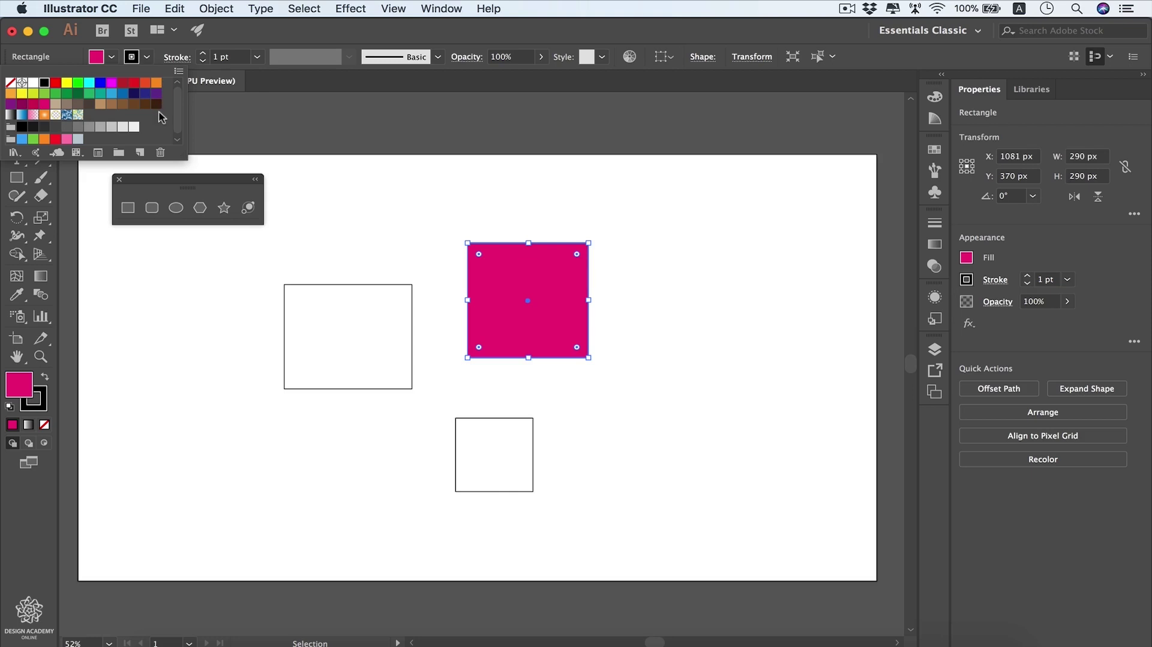
click(34, 96)
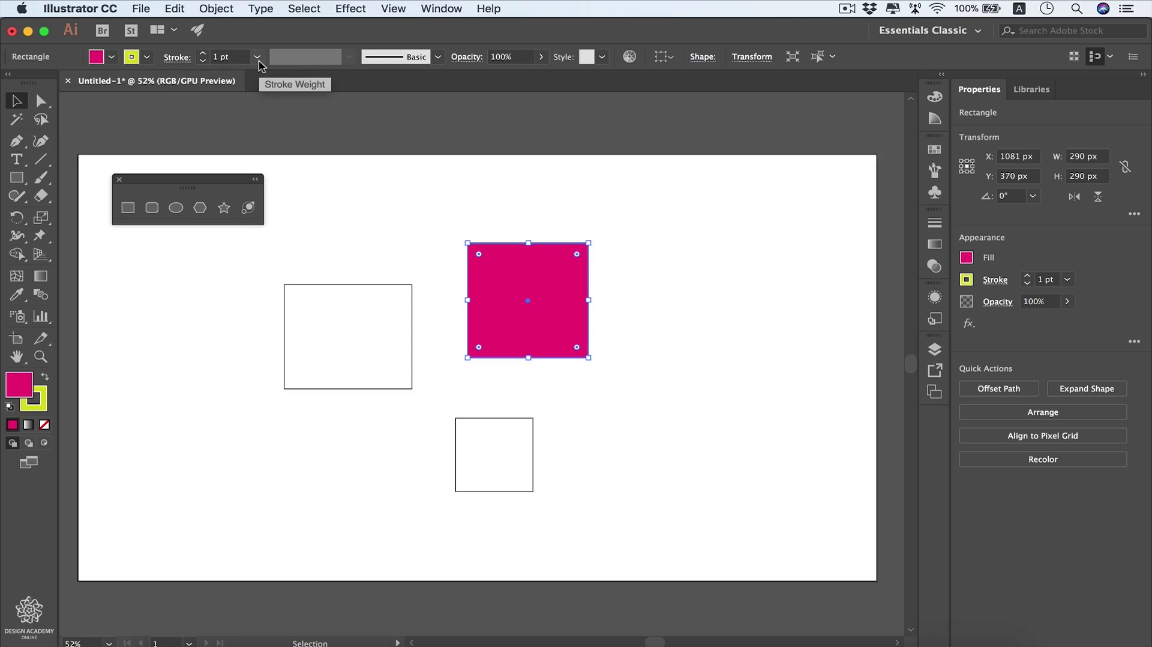
- Set the large square's stroke weight to 10 pt and raise it in steps to 12 pt
click(257, 58)
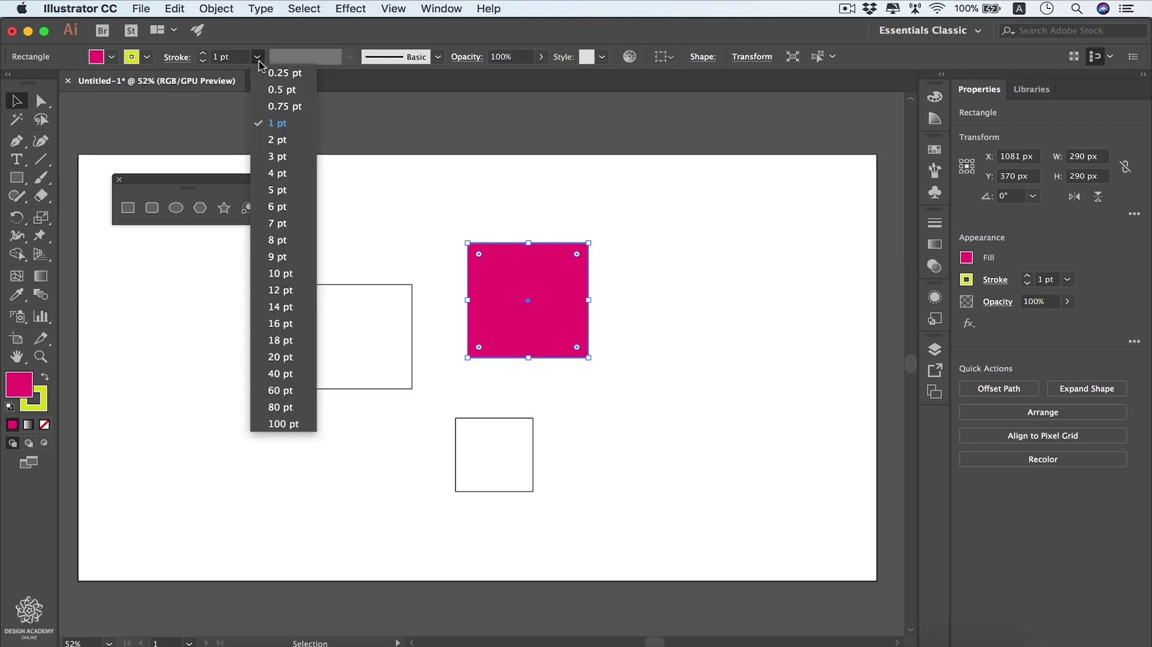
click(297, 274)
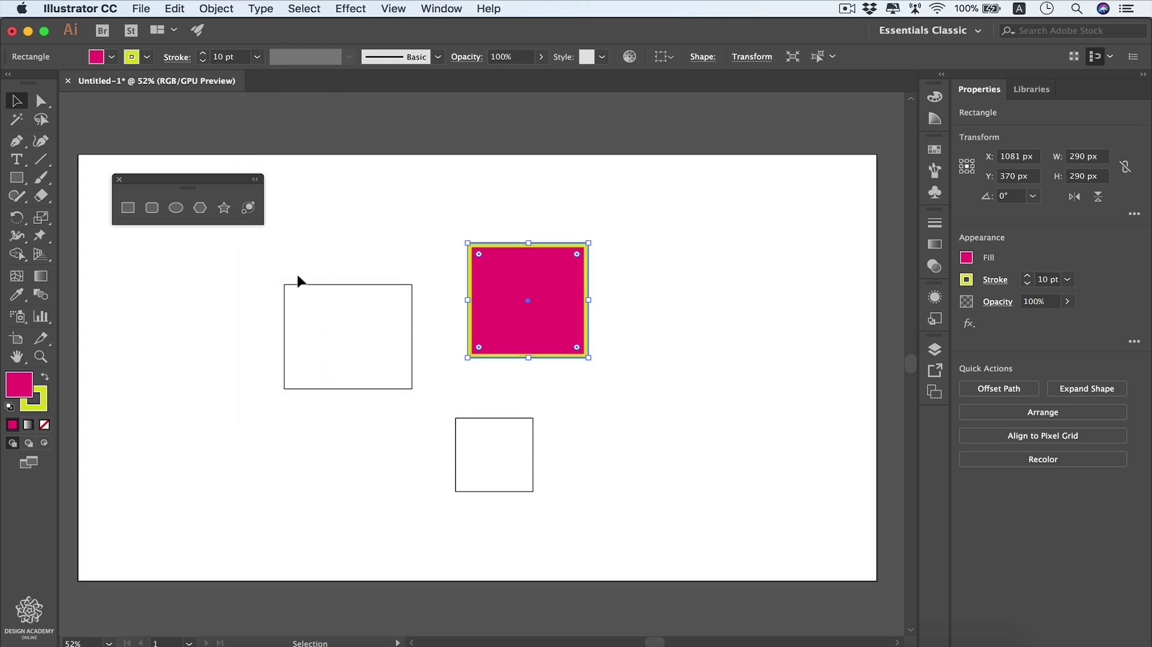
click(205, 53)
click(205, 53)
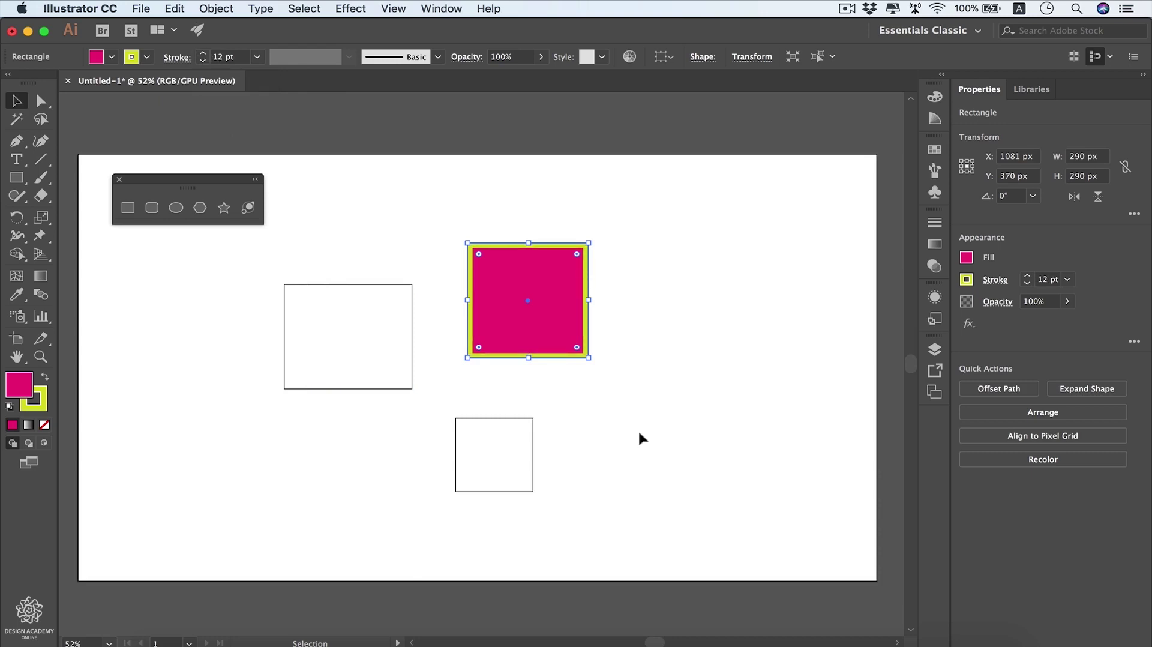
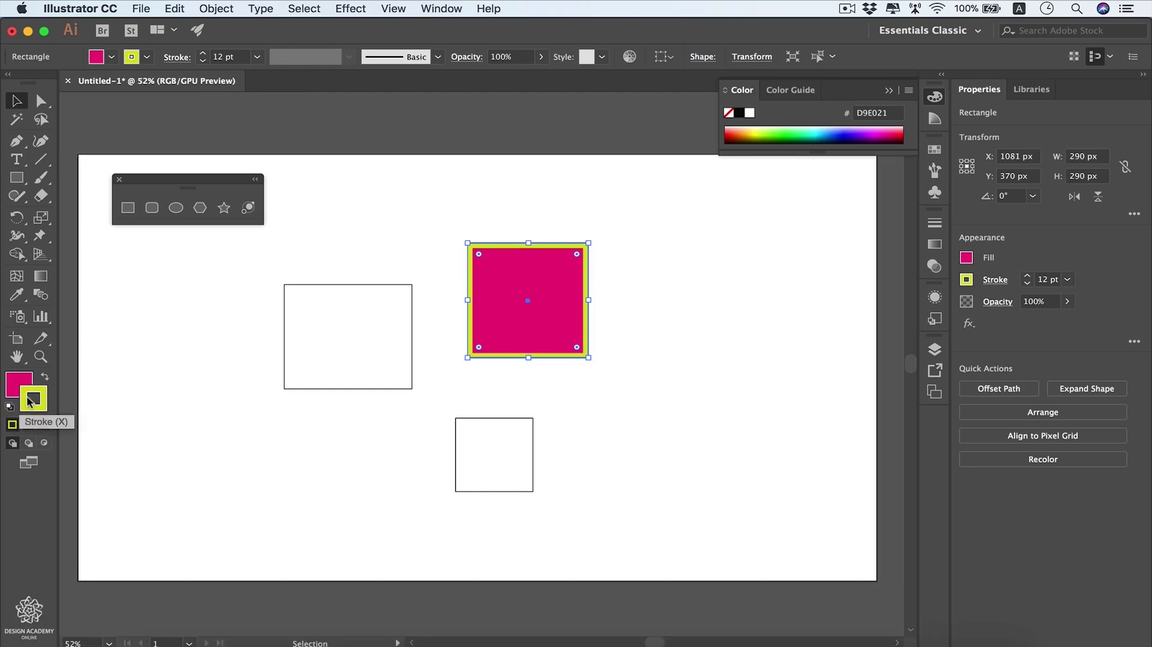
- Remove the large square's stroke and restore it with the last used yellow-green colour
click(26, 408)
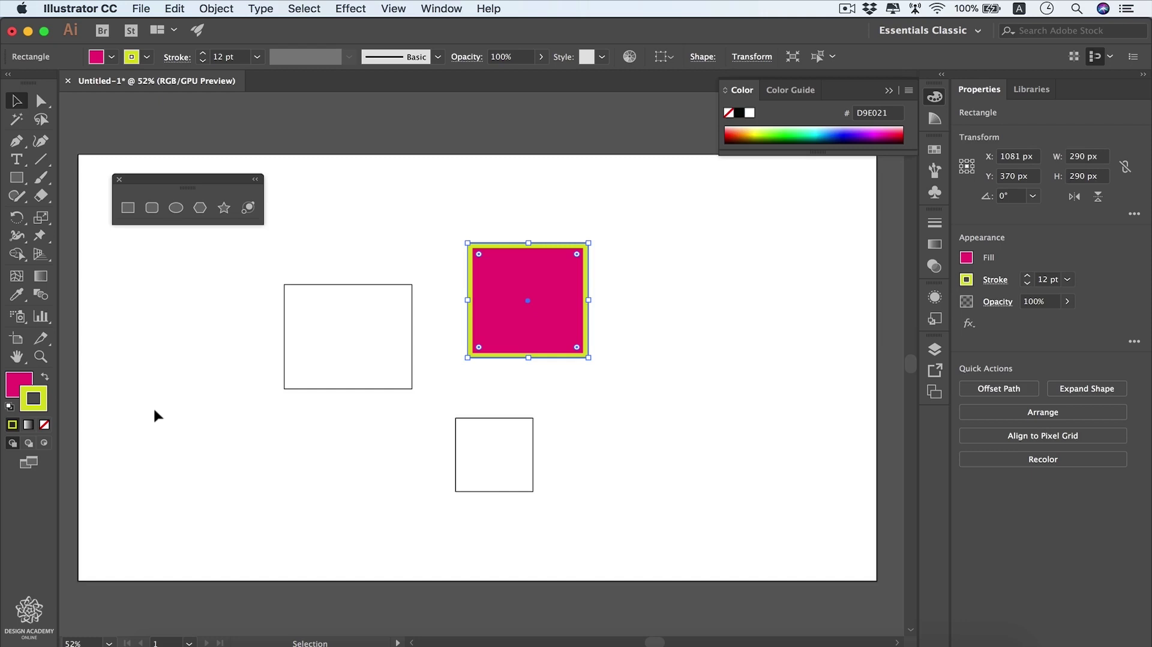
key(slash)
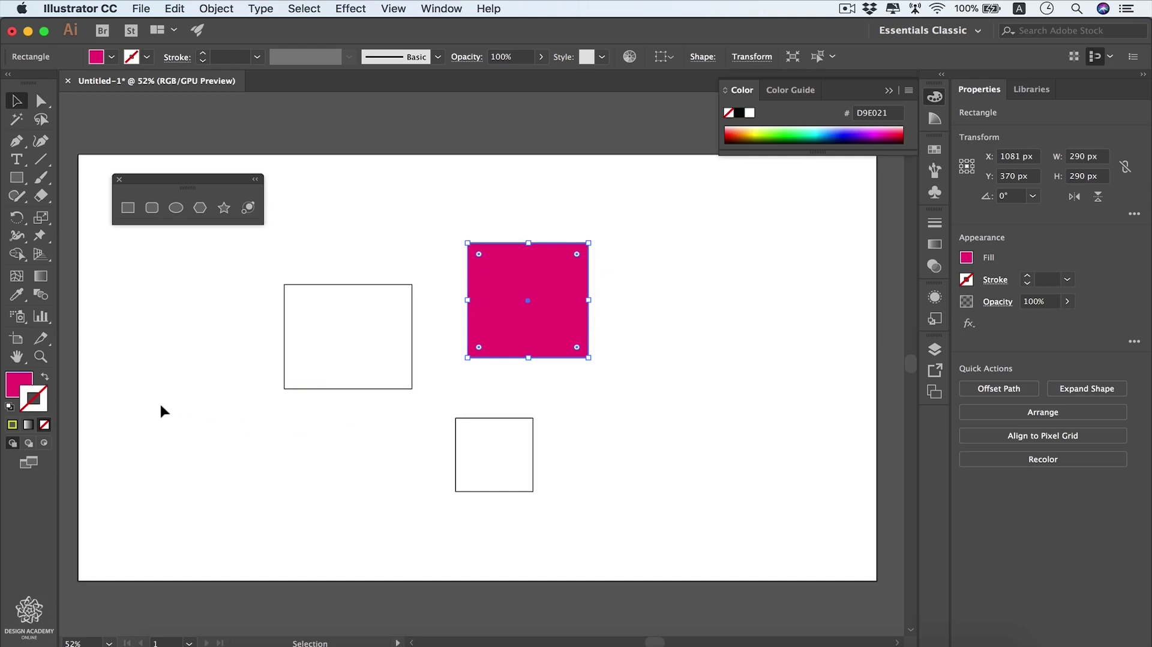
click(12, 425)
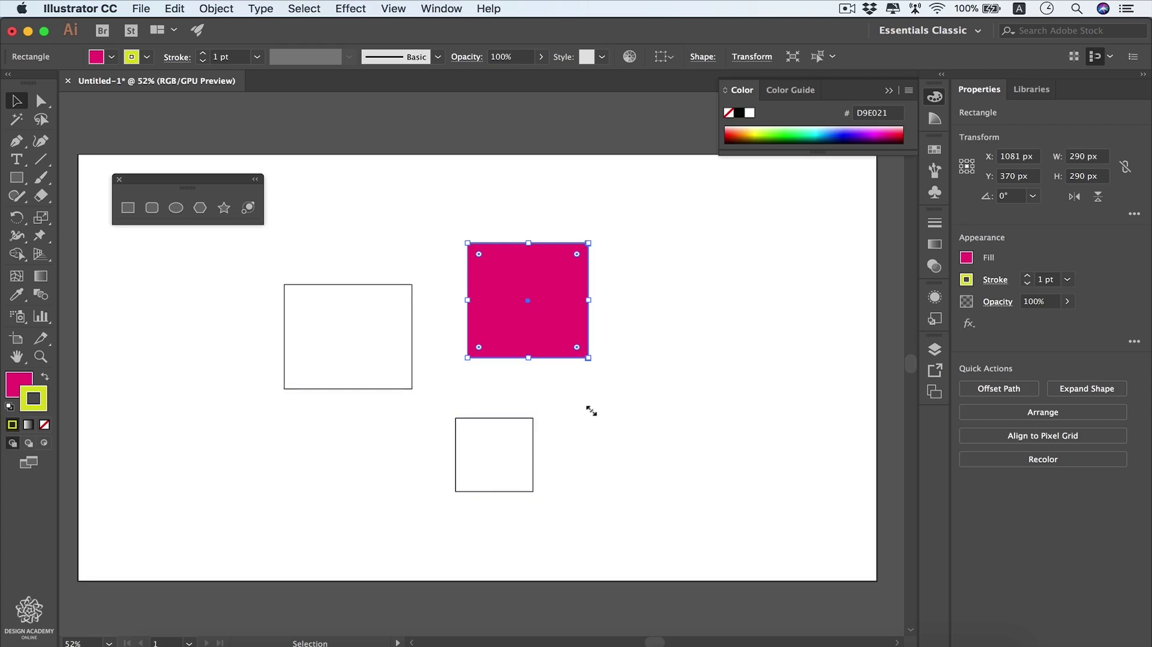
- Reset the large square to the default white fill and black stroke, and swap its fill and stroke colours back and forth
key(d)
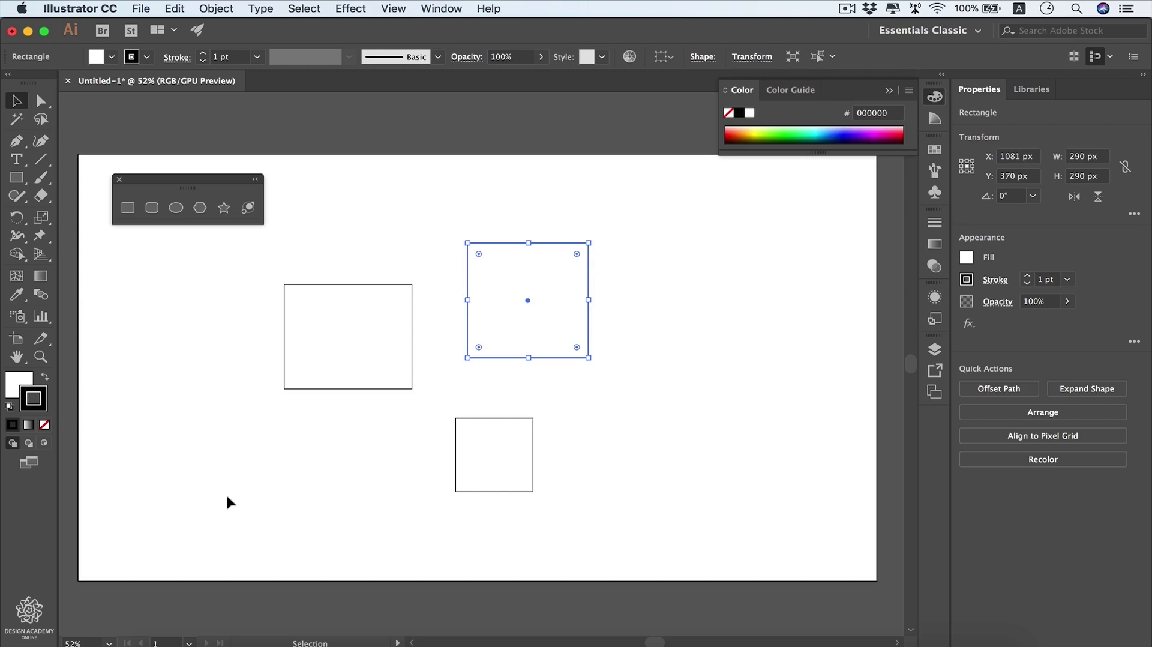
key(x)
key(x)
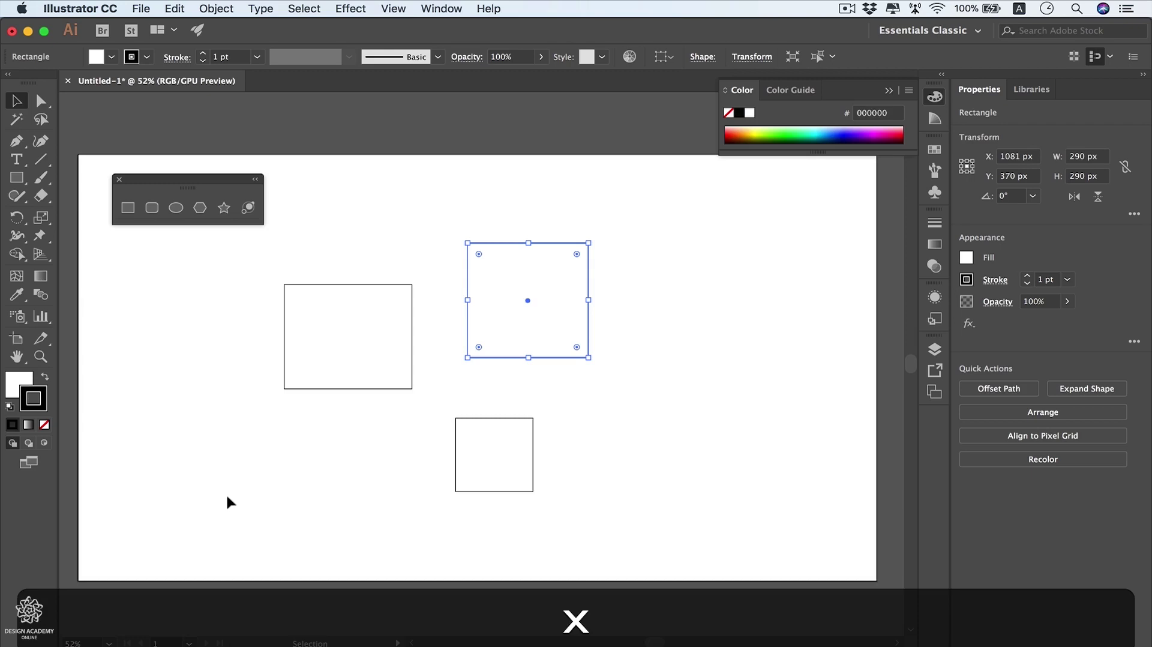
key(shift+x)
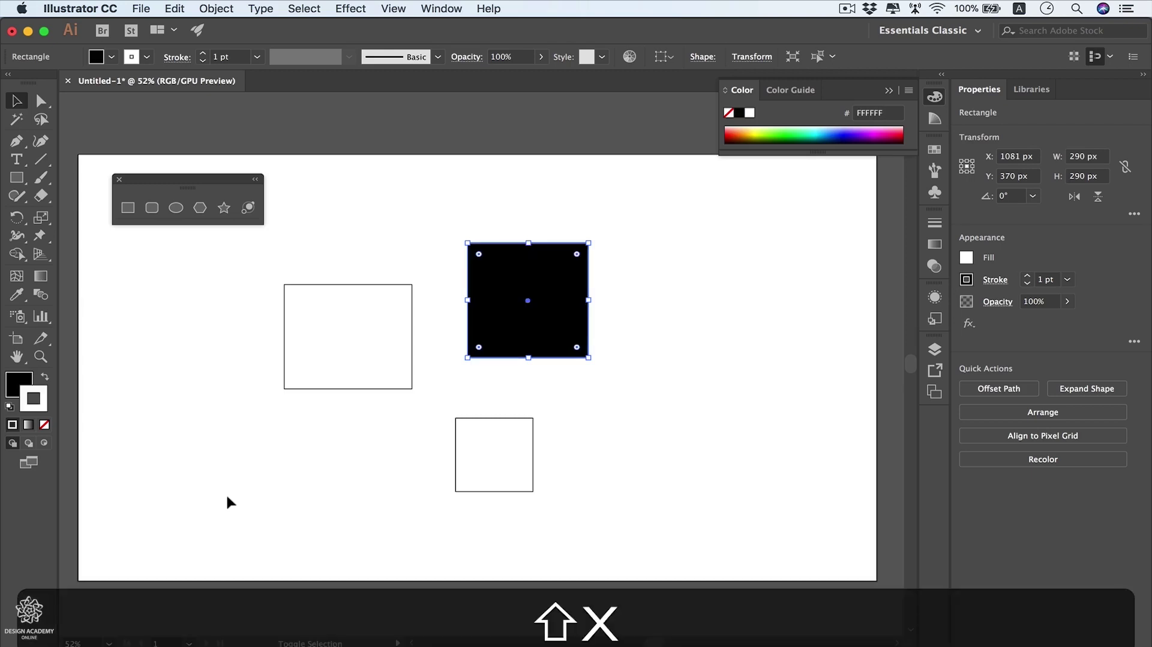
key(shift)
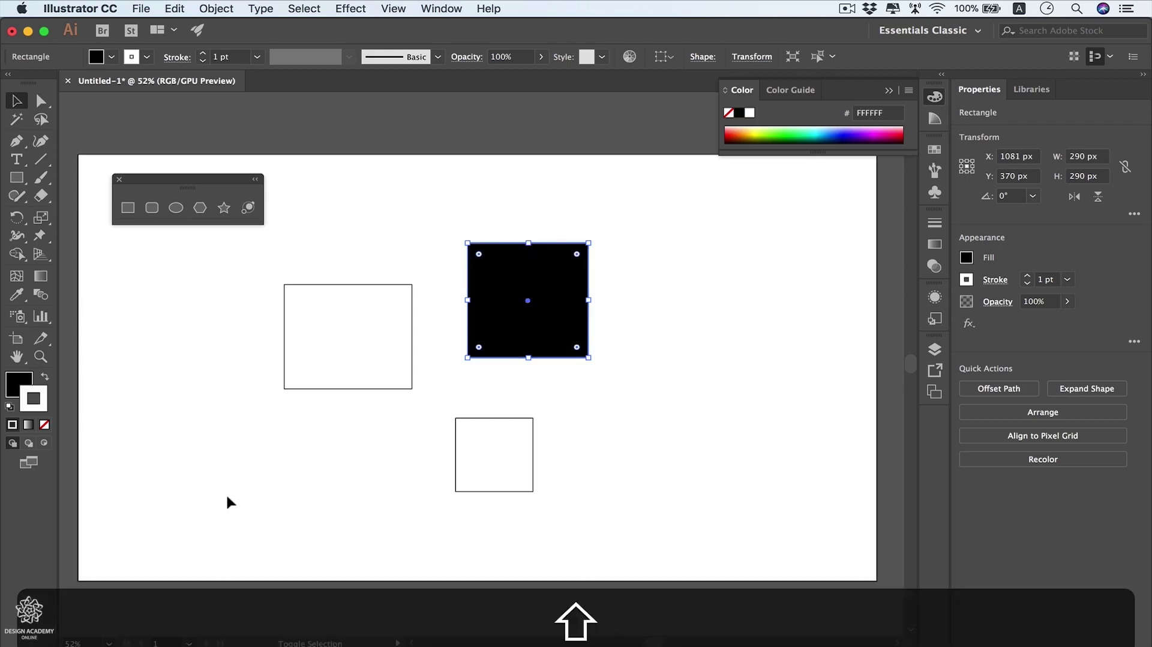
key(shift+x)
key(shift+x)
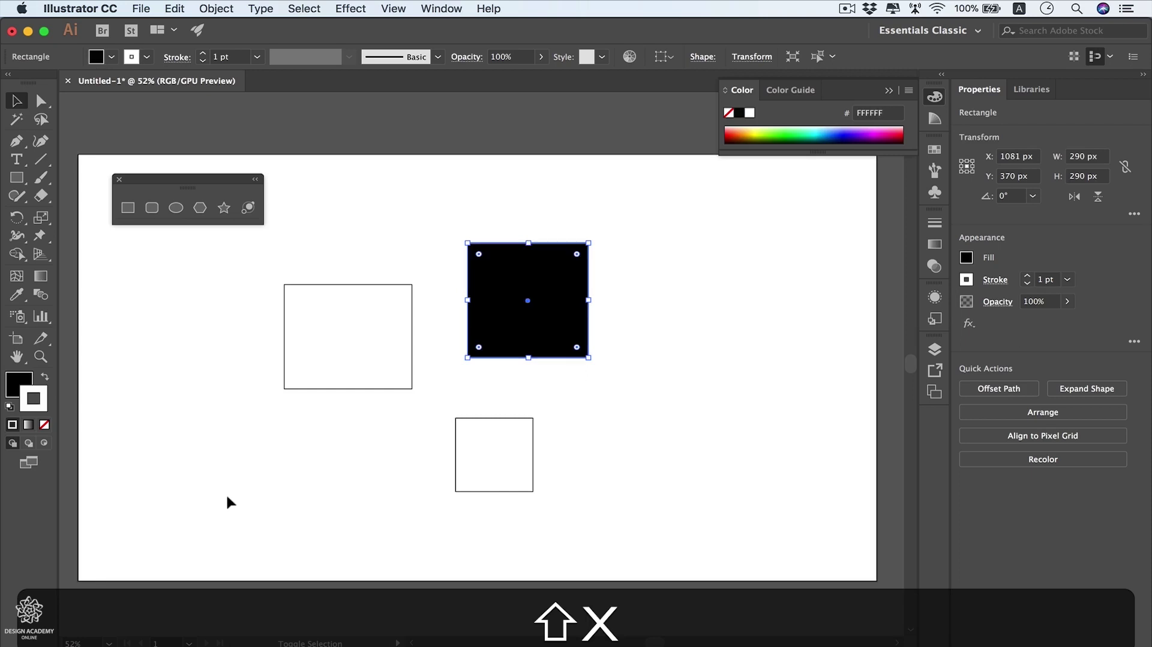
key(shift+x)
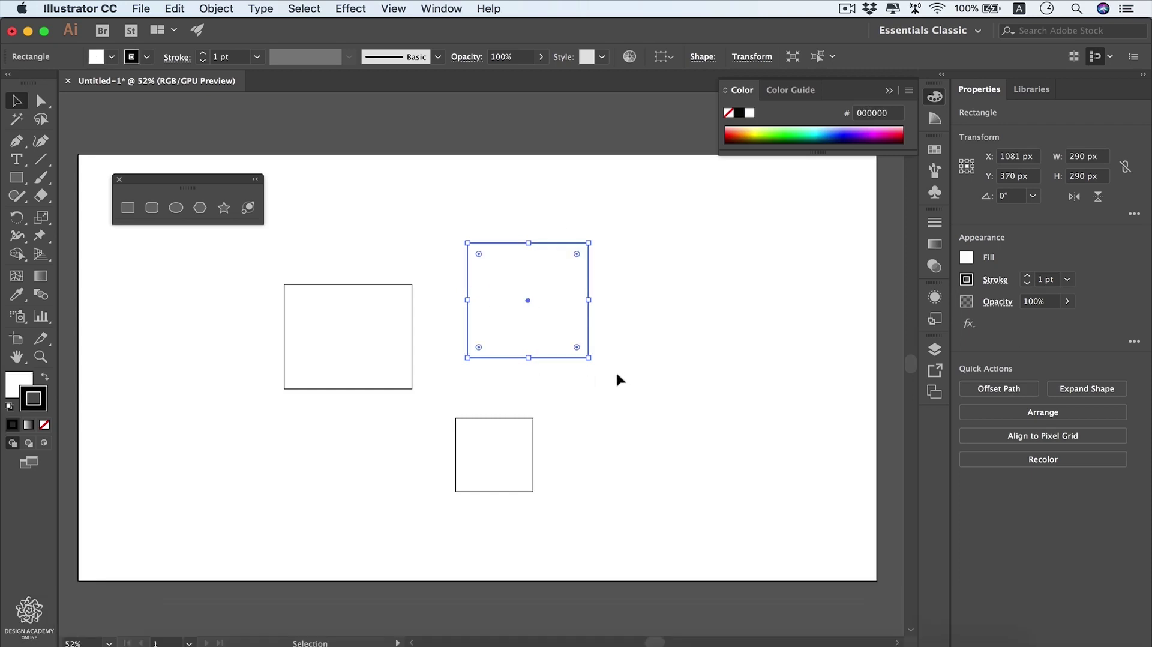
- Give the large square a magenta fill and a 5 pt yellow-green (R=217 G=224 B=33) stroke
click(933, 149)
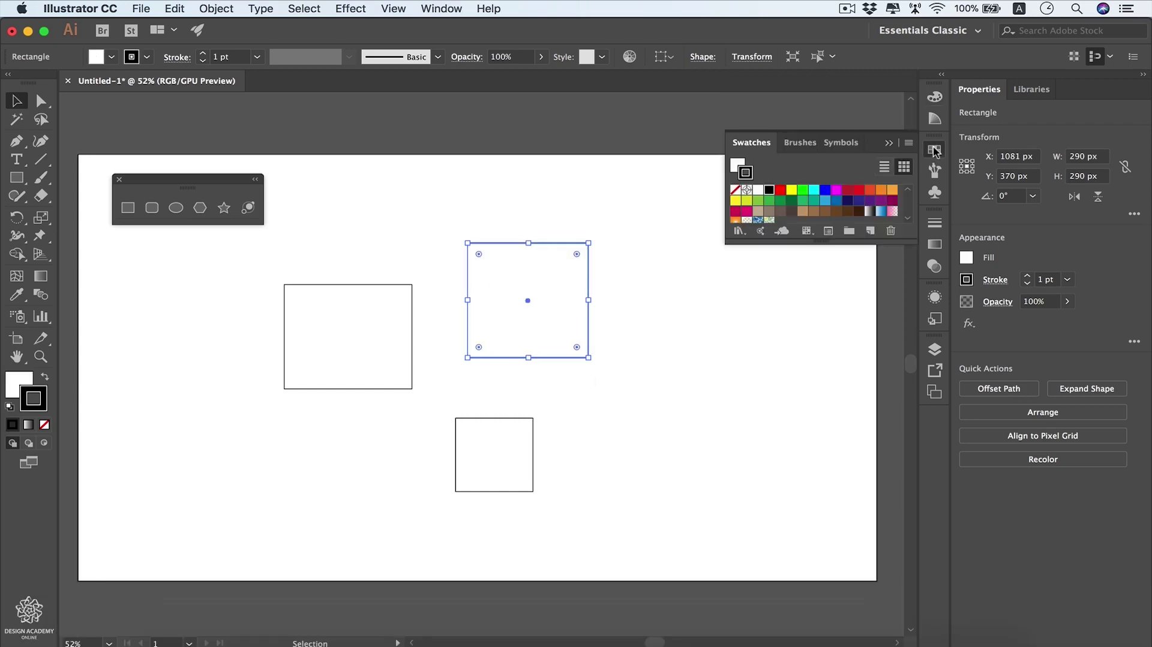
click(746, 211)
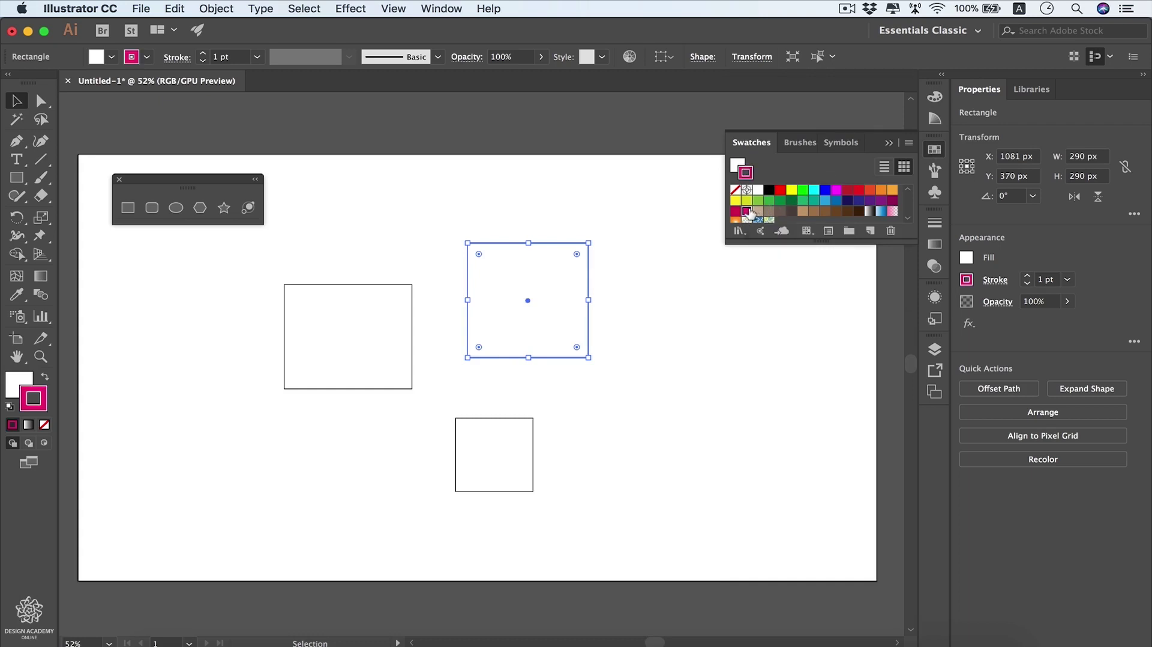
click(746, 201)
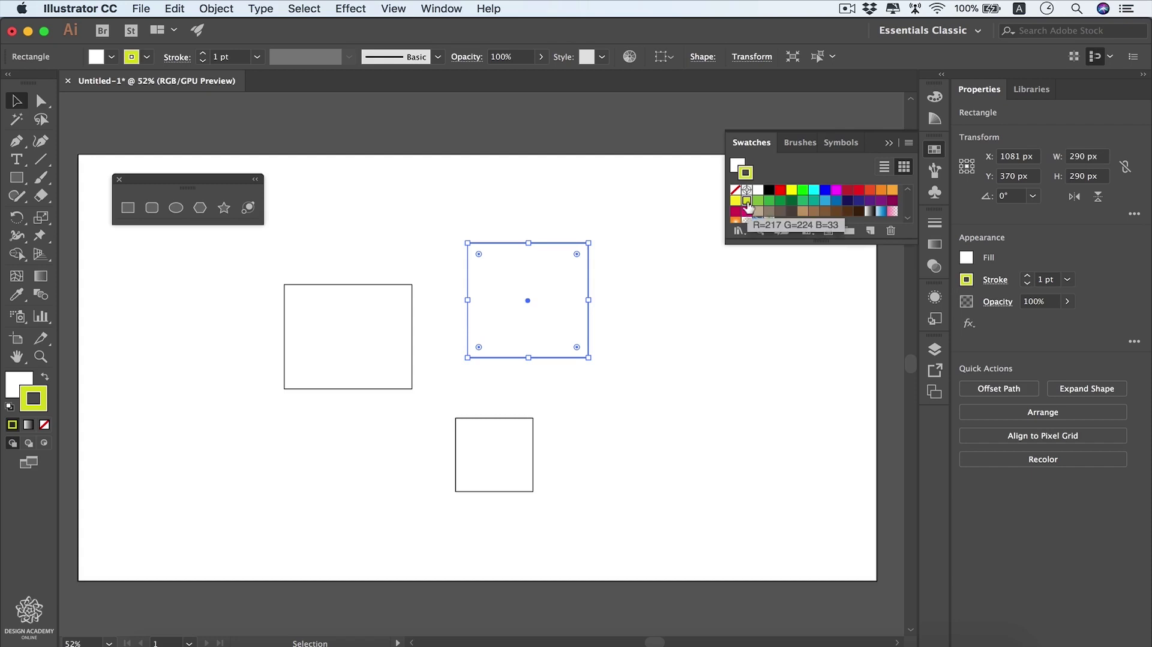
key(x)
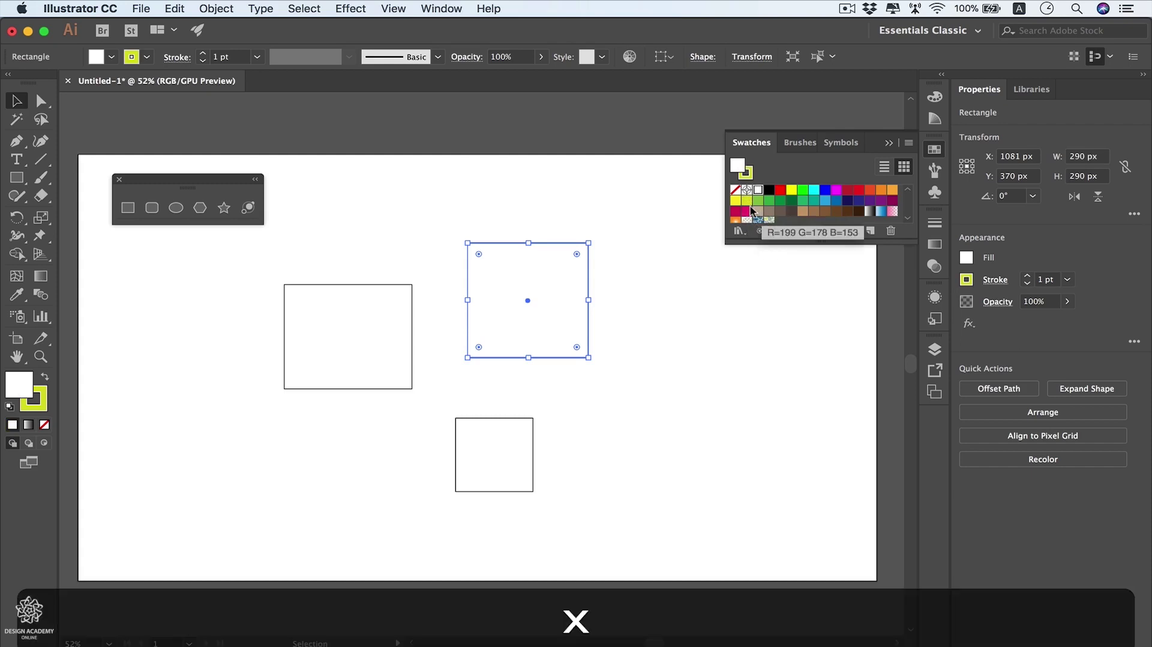
click(747, 212)
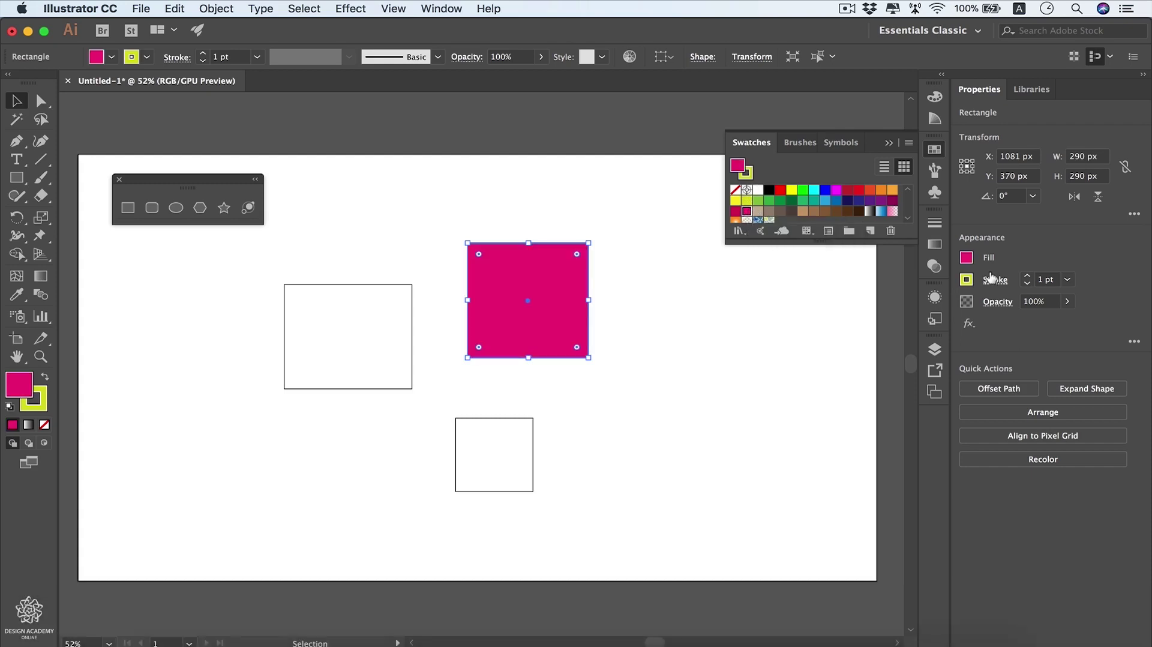
click(1065, 280)
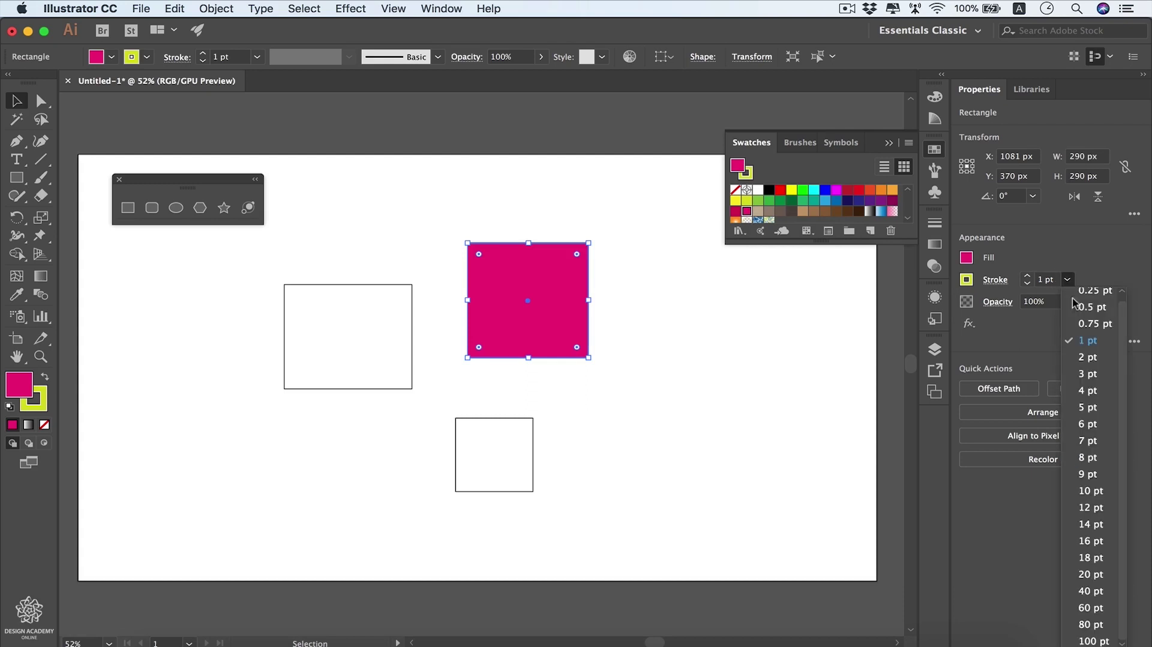
click(1087, 440)
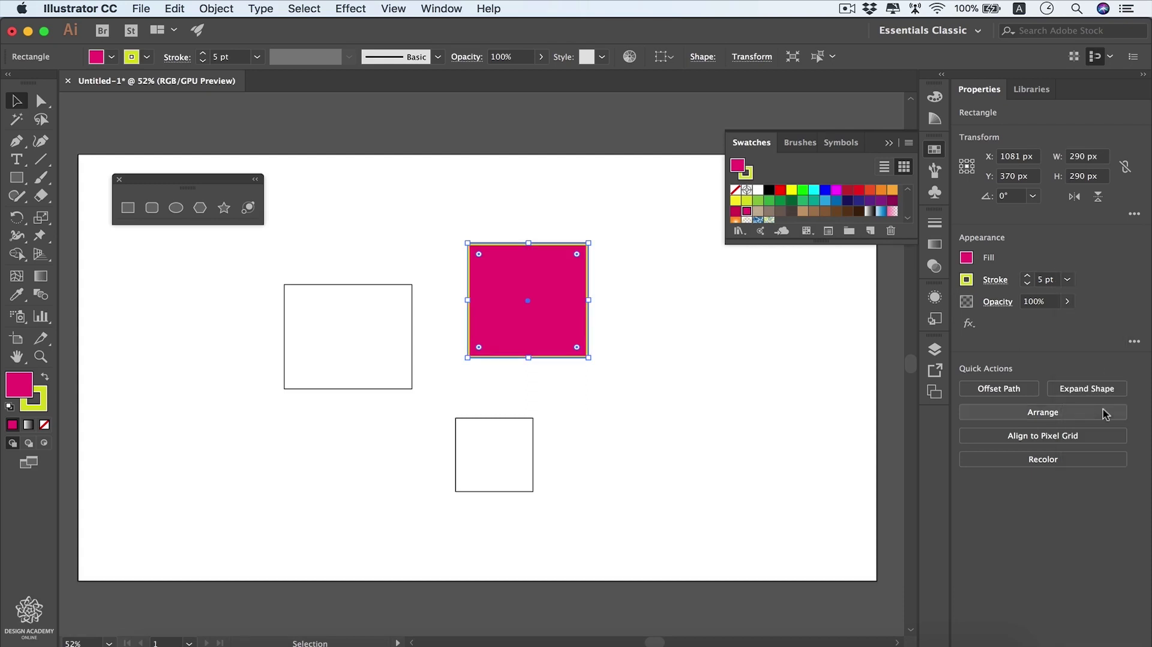
- Delete the small white square and the white rectangle, and move the magenta square to about X 244, Y 405 px
click(430, 478)
click(465, 486)
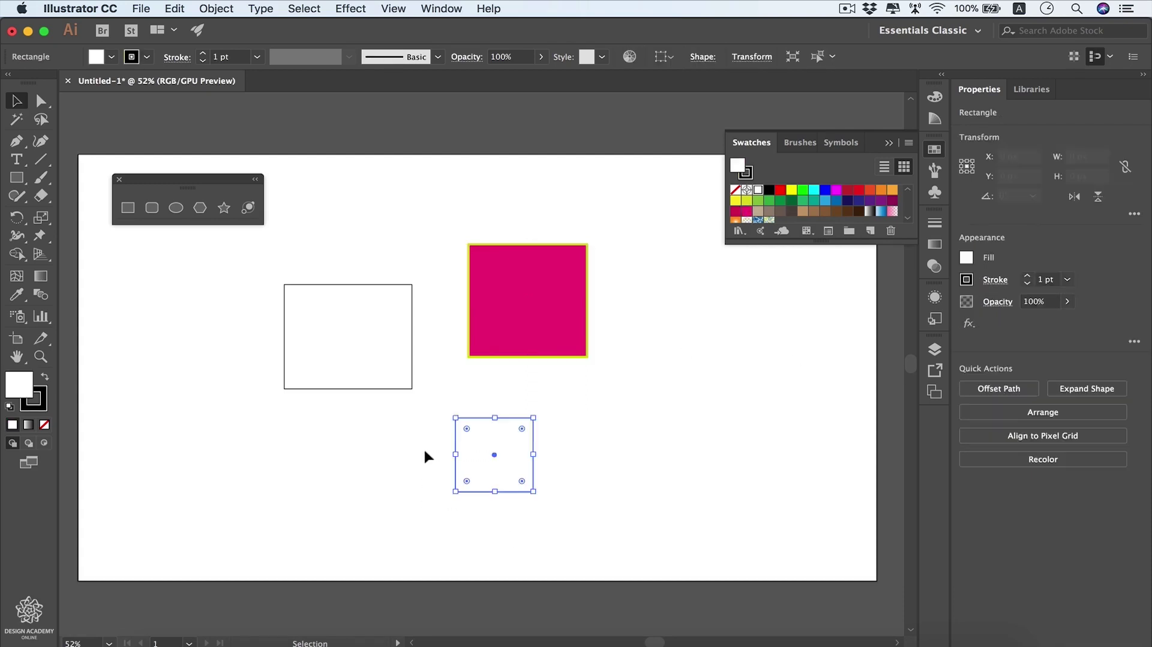
shift+click(380, 383)
key(BackSpace)
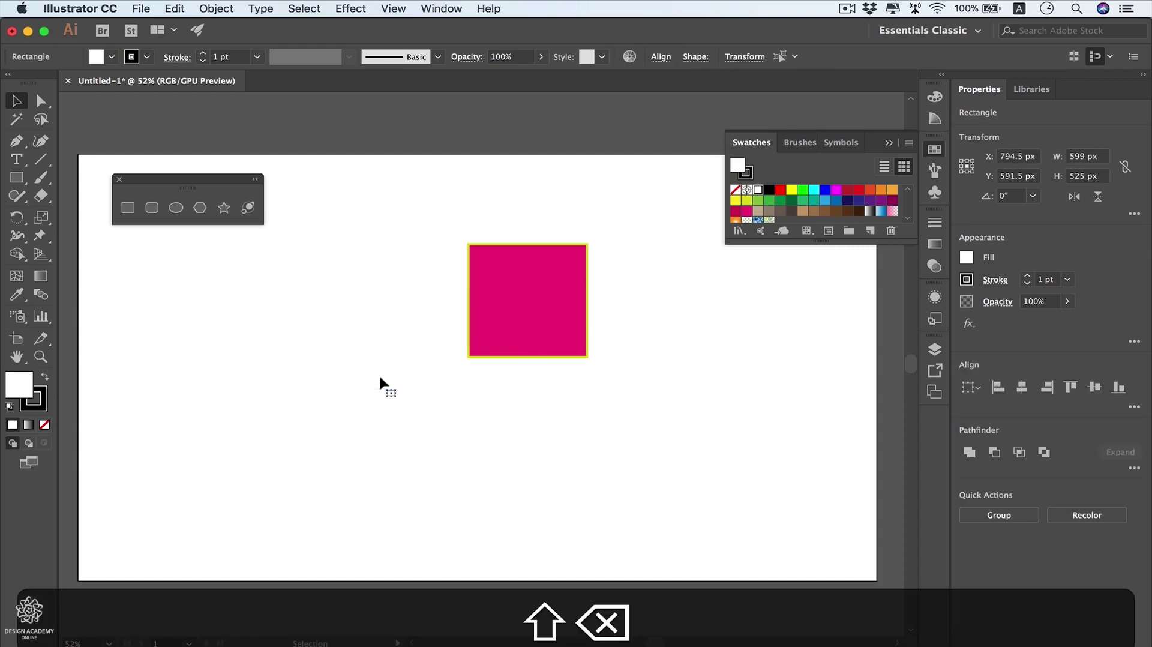
drag(552, 277, 201, 282)
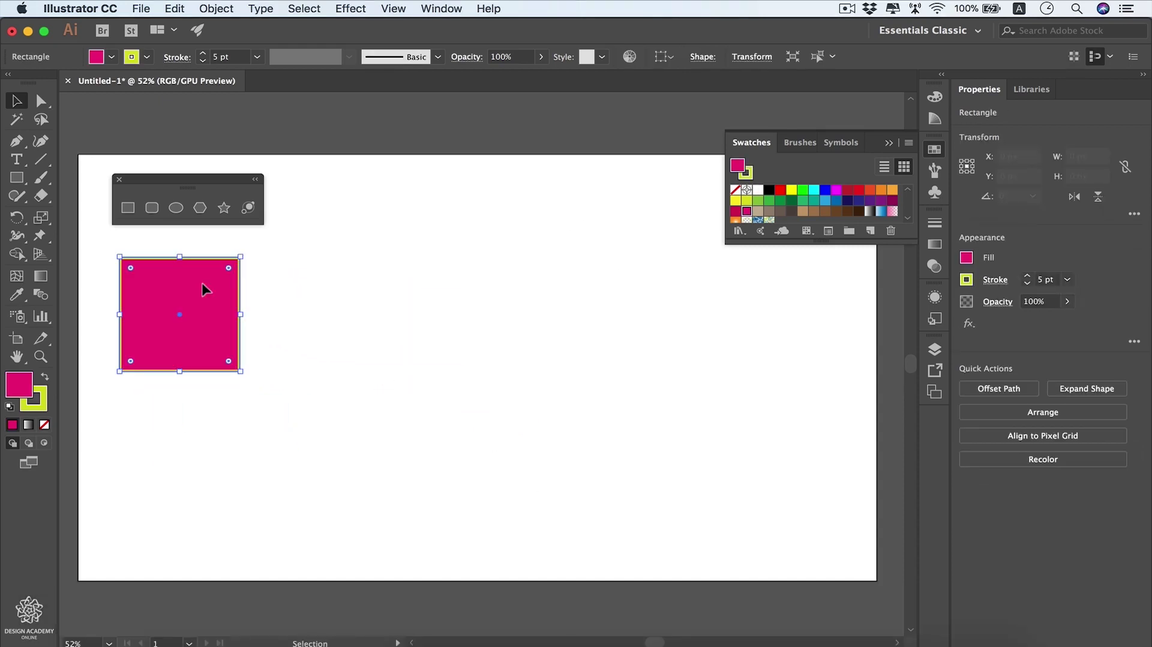
- Draw a rounded square about 280 × 280 px beside the magenta square, adjusting its corner radius to 25 px while drawing
click(152, 208)
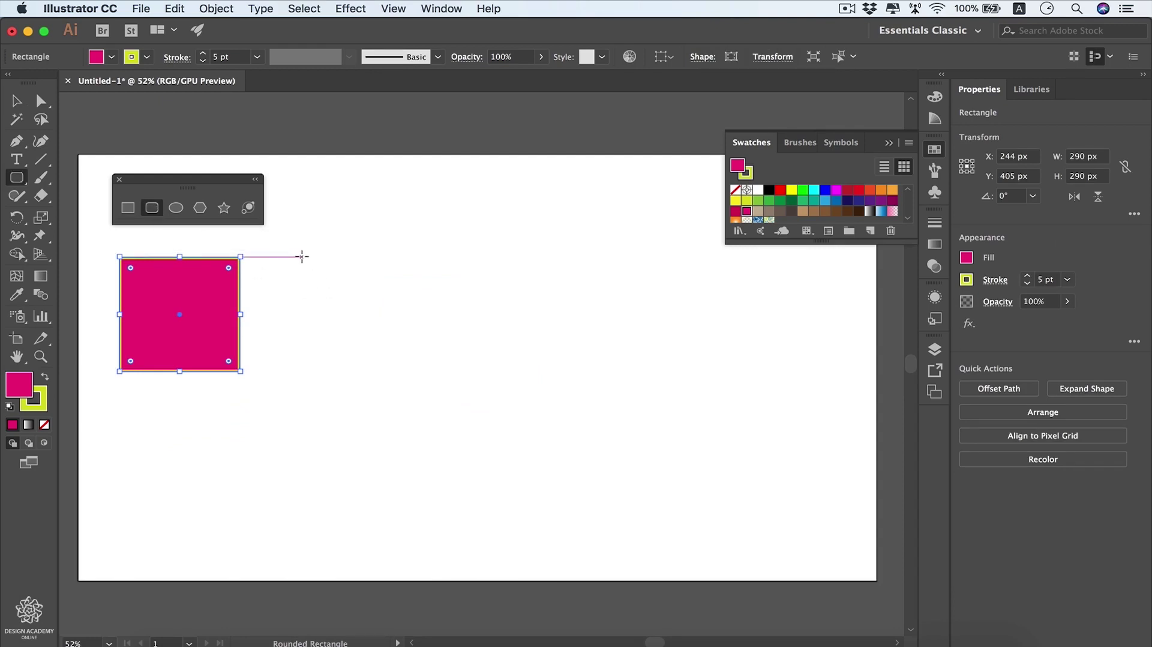
drag(302, 257, 419, 367)
key(Up)
key(Up)
key(Up)
key(Up)
key(Up)
key(Up)
key(Up)
key(Up)
key(Up)
key(Up)
key(Up)
key(Up)
key(Up)
key(Up)
key(Up)
key(Up)
key(Up)
key(Up)
key(Up)
key(Up)
key(Up)
key(Up)
key(Up)
key(Up)
key(Up)
key(Up)
key(Up)
key(Up)
key(Up)
key(Down)
key(Down)
key(Down)
key(Down)
key(Down)
key(Down)
key(Down)
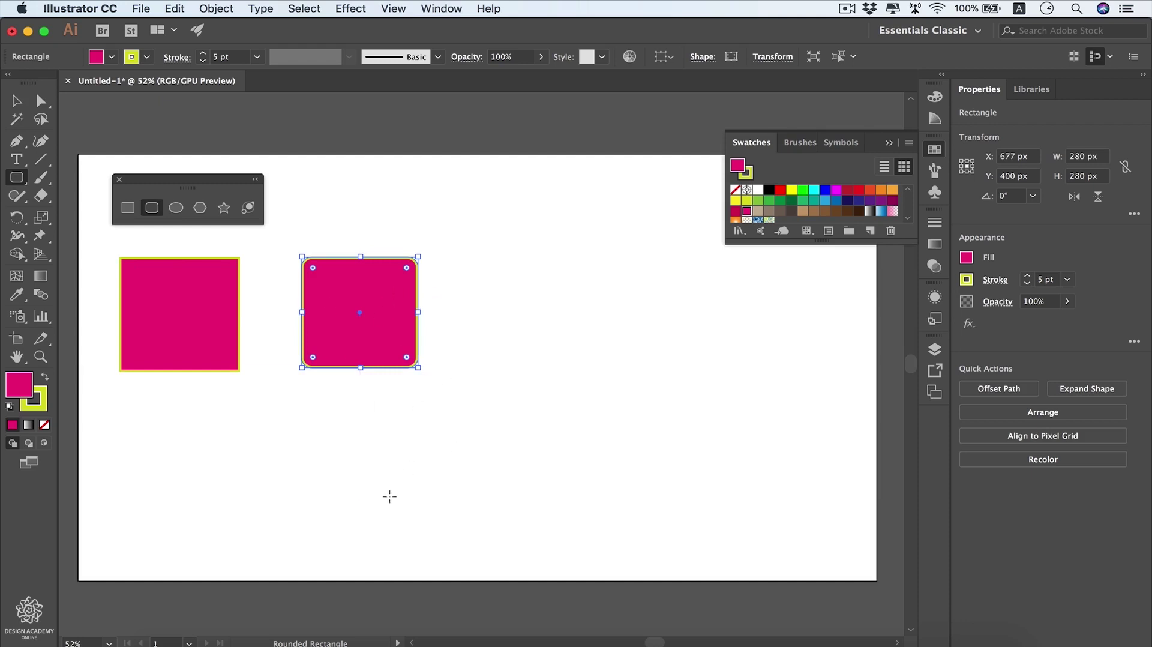
- Draw a rounded rectangle about 281 × 255 px, repositioning it below the rounded square's lower-right corner while drawing, and deselect it
mouse_move(389, 496)
mouse_down()
mouse_move(507, 412)
mouse_move(506, 391)
mouse_move(711, 369)
mouse_move(692, 273)
mouse_move(609, 297)
mouse_move(816, 400)
mouse_move(645, 334)
mouse_move(565, 339)
mouse_move(554, 382)
mouse_move(530, 363)
mouse_up()
key(space)
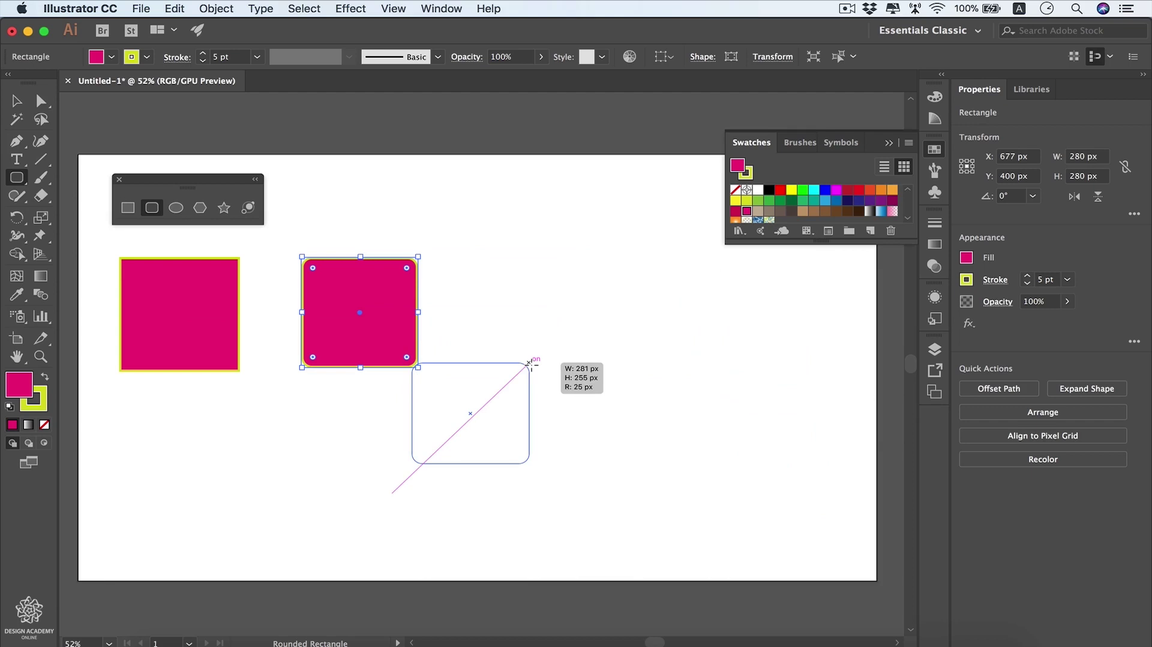
drag(530, 363, 529, 363)
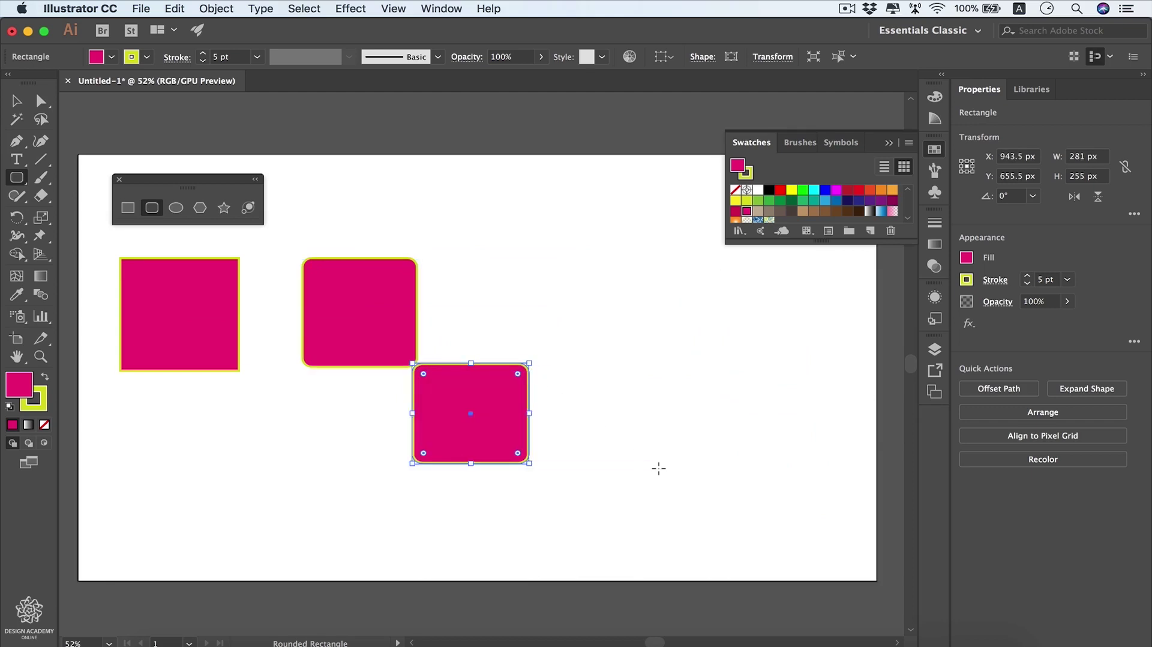
key(super+shift+a)
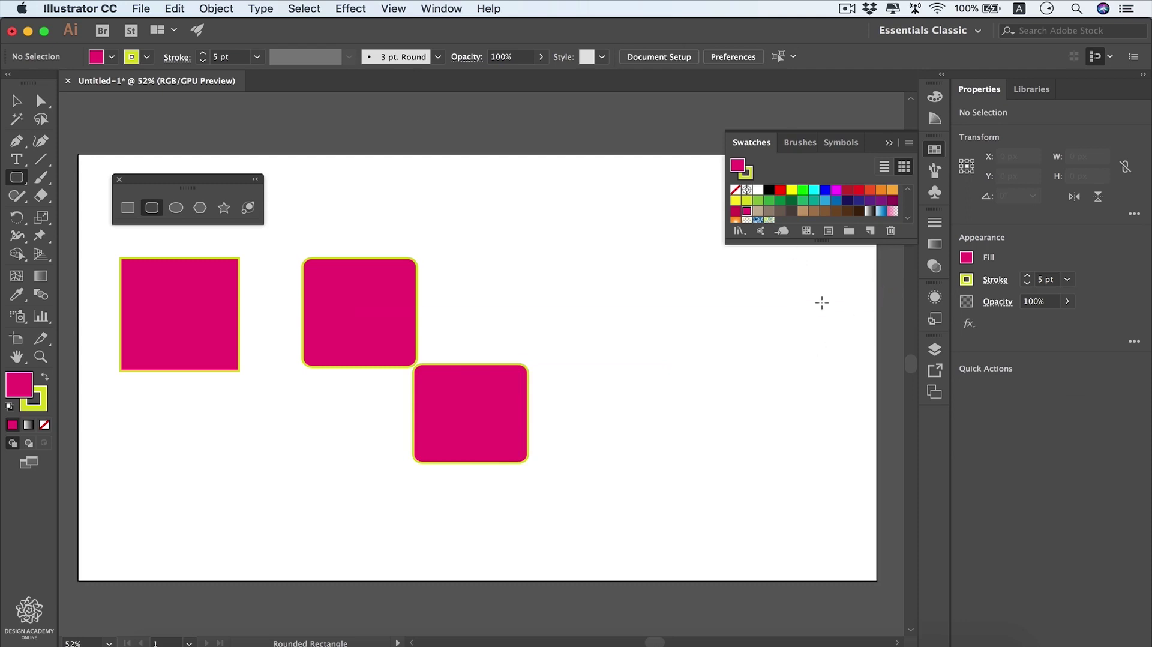
- Fill the lower rounded rectangle with the orange swatch and clear the selection
key(v)
click(511, 447)
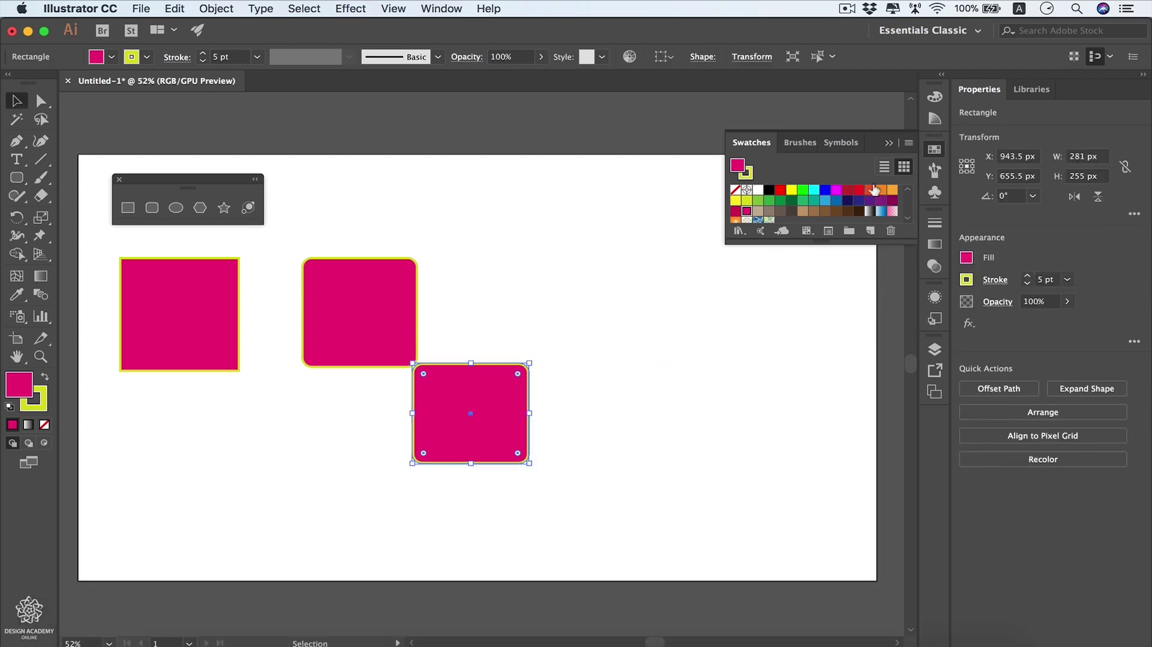
click(881, 191)
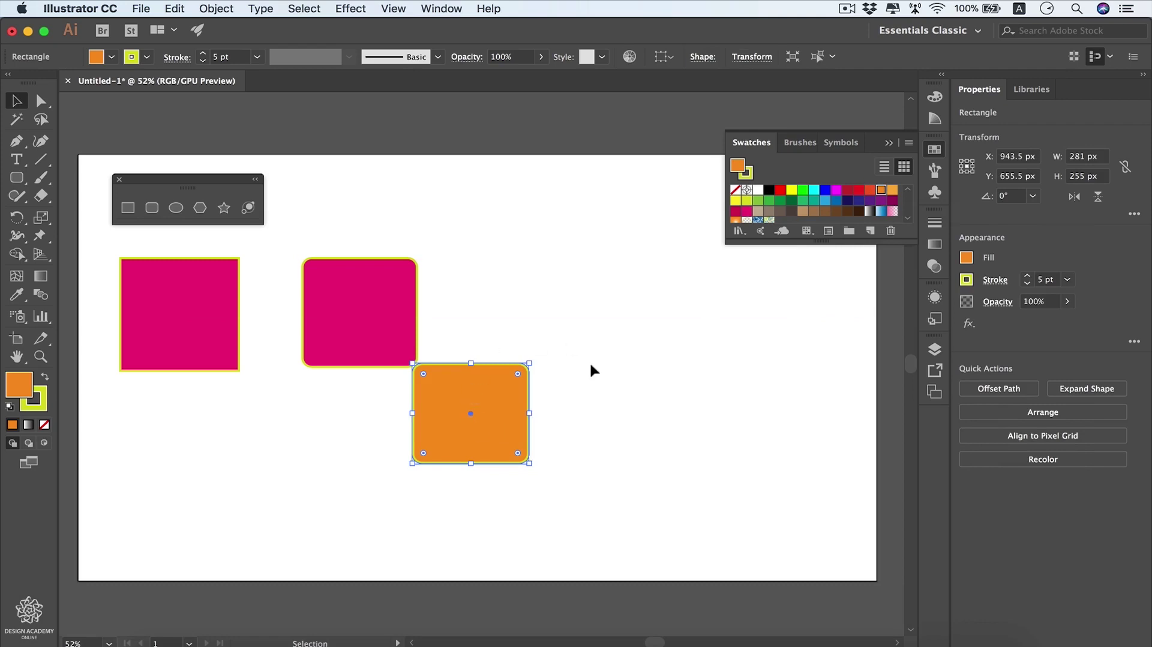
click(563, 339)
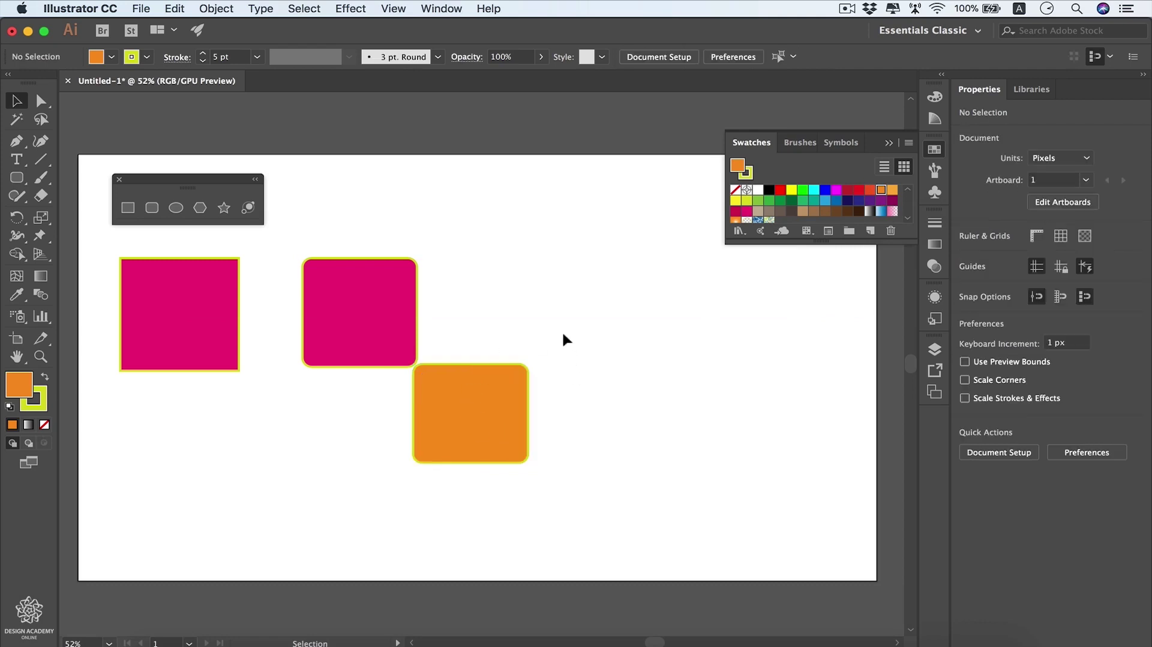
- Draw a rounded square about 200 × 200 px outward from the centre of the orange rounded rectangle
click(152, 208)
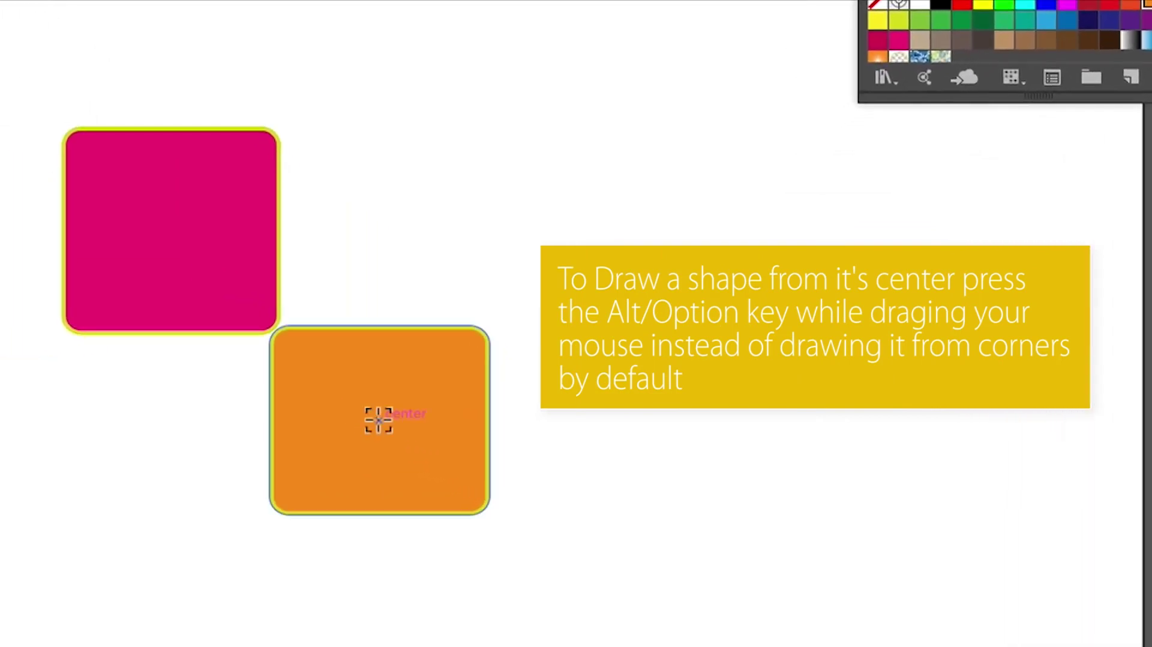
mouse_move(379, 420)
mouse_down()
mouse_move(422, 455)
mouse_move(472, 473)
mouse_up()
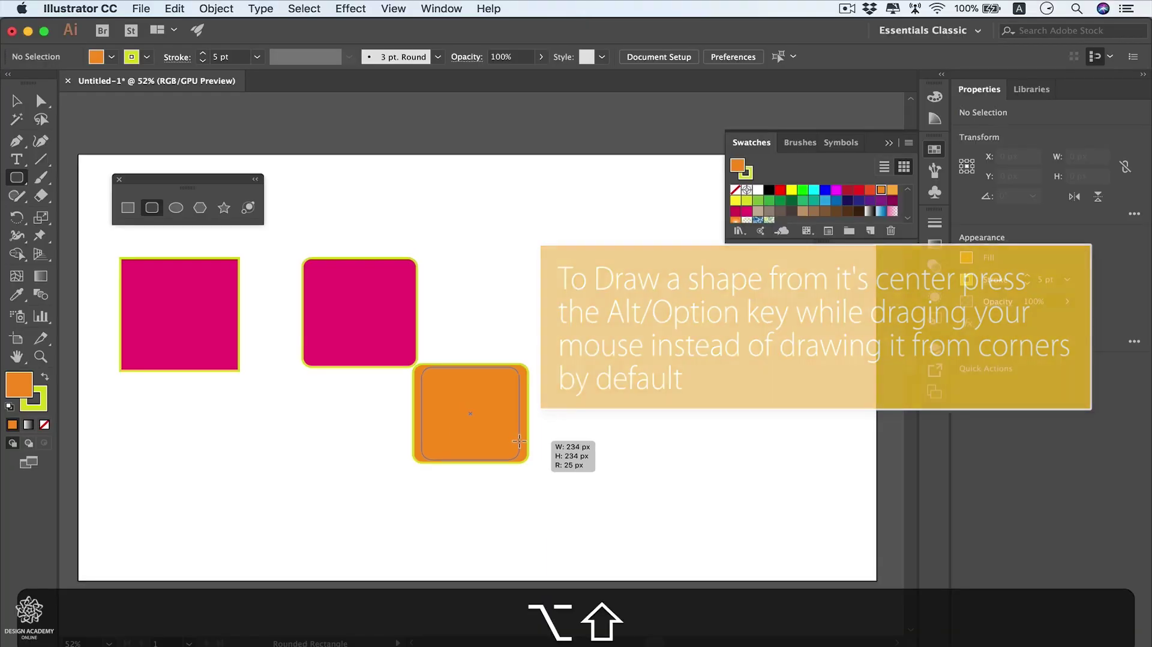
drag(519, 441, 519, 441)
key(v)
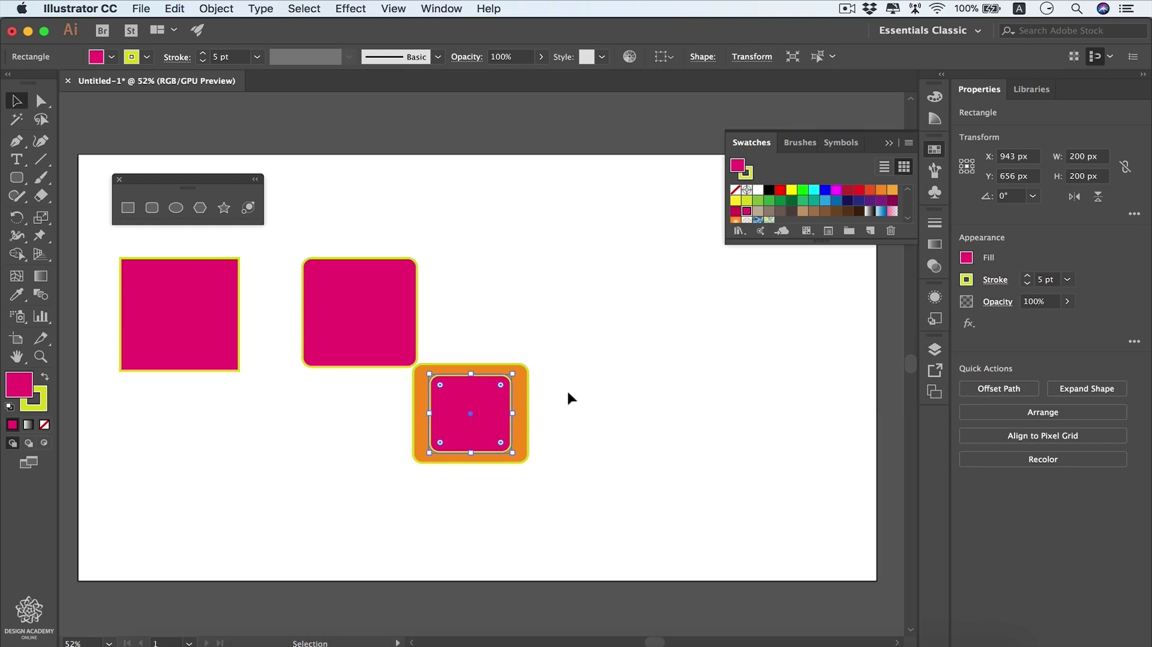
- Draw a sharp-cornered square about 174 × 174 px outward from its centre, to the upper right of the orange shape
key(m)
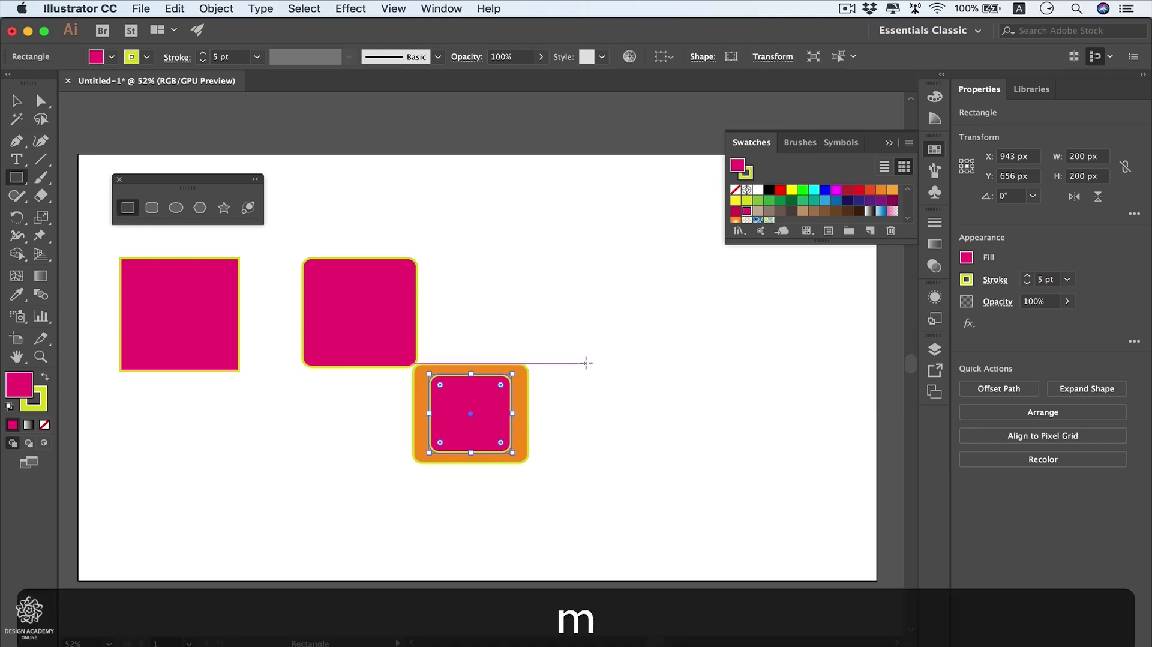
key(alt)
drag(586, 362, 622, 397)
key(v)
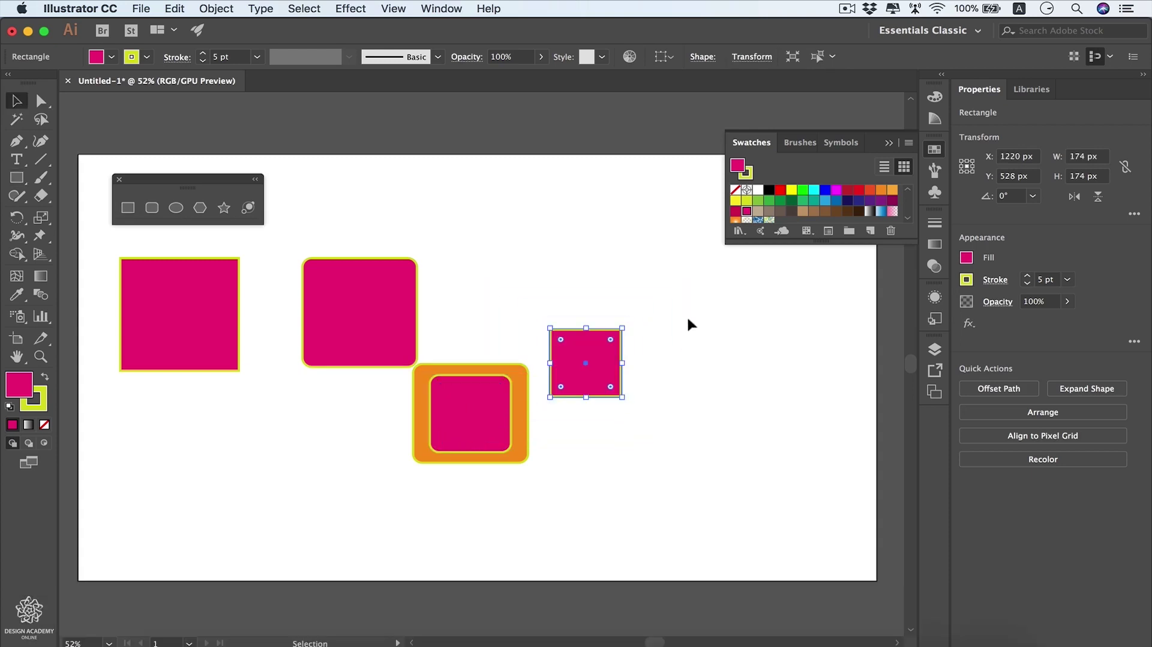
- Delete the orange rounded rectangle, the rounded square inside it and the small square beside them
drag(687, 319, 478, 447)
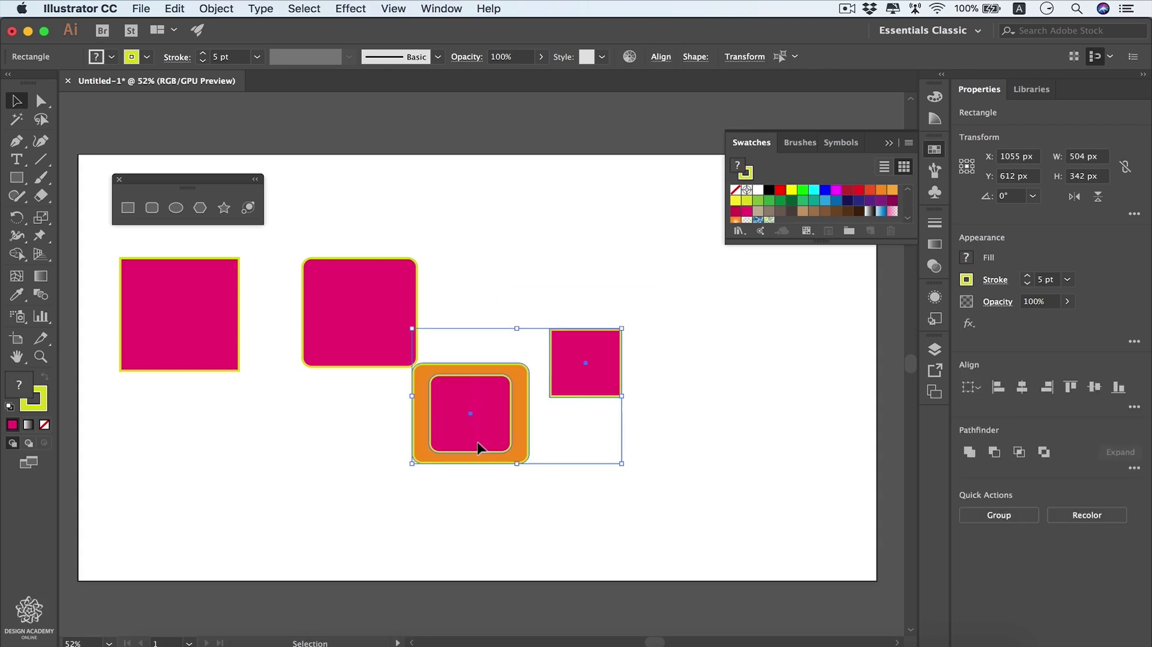
key(BackSpace)
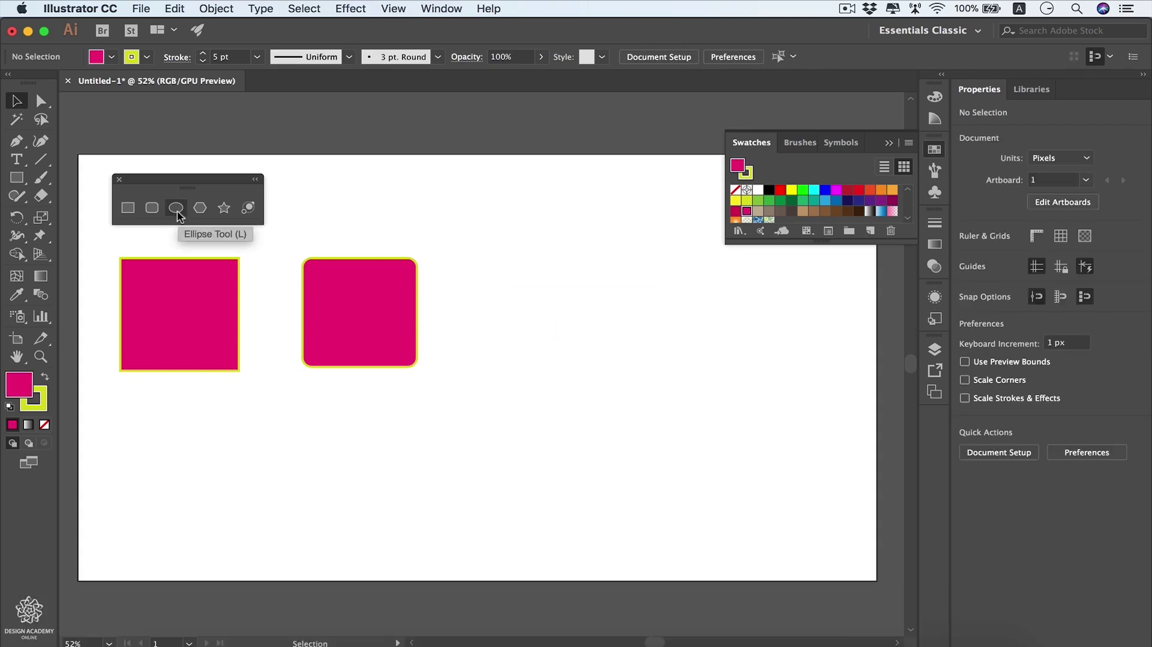
- Draw a circle about 267 × 267 px to the right of the pink rounded square
click(177, 210)
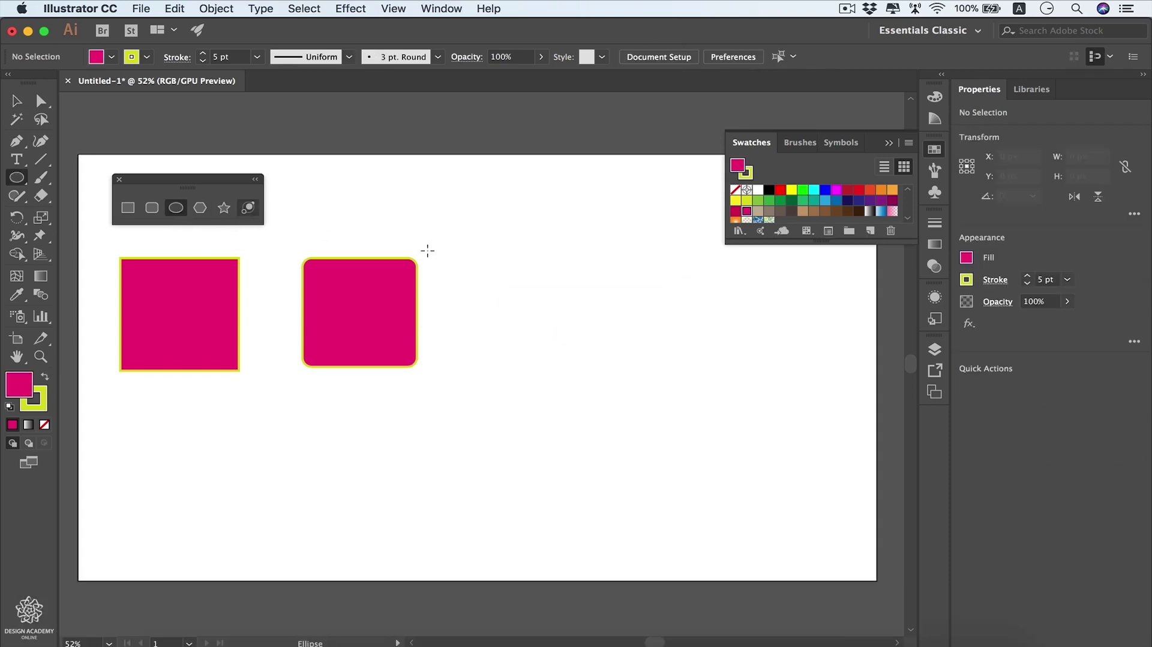
drag(468, 260, 652, 358)
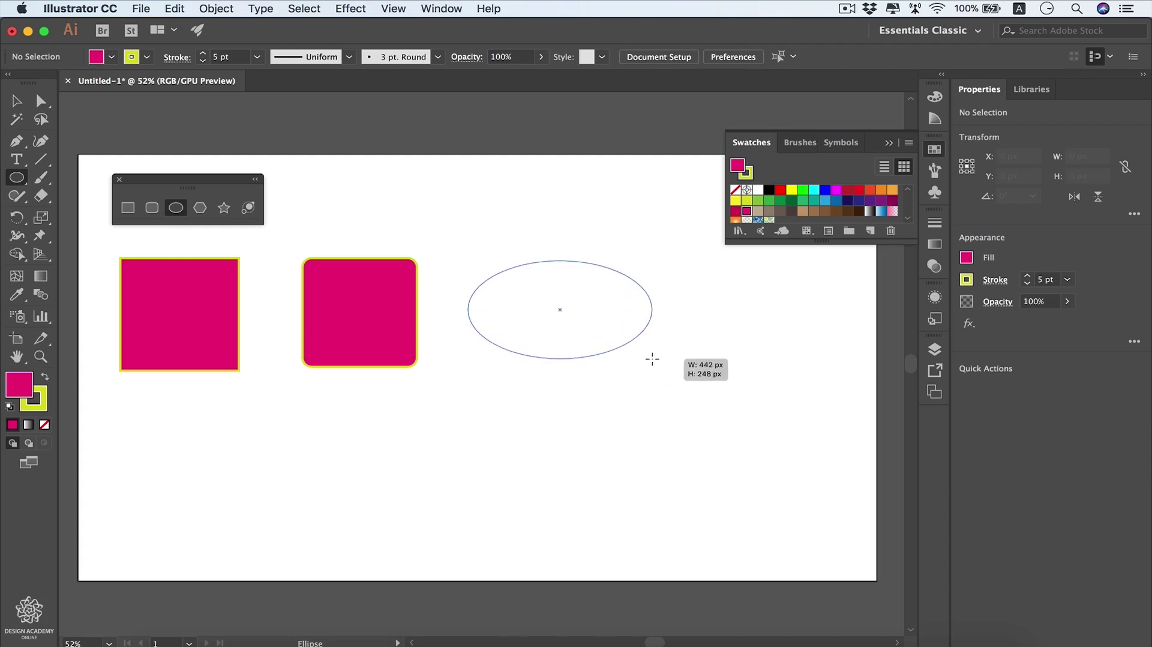
mouse_move(652, 359)
mouse_down()
mouse_move(673, 350)
mouse_move(556, 318)
mouse_move(579, 323)
mouse_up()
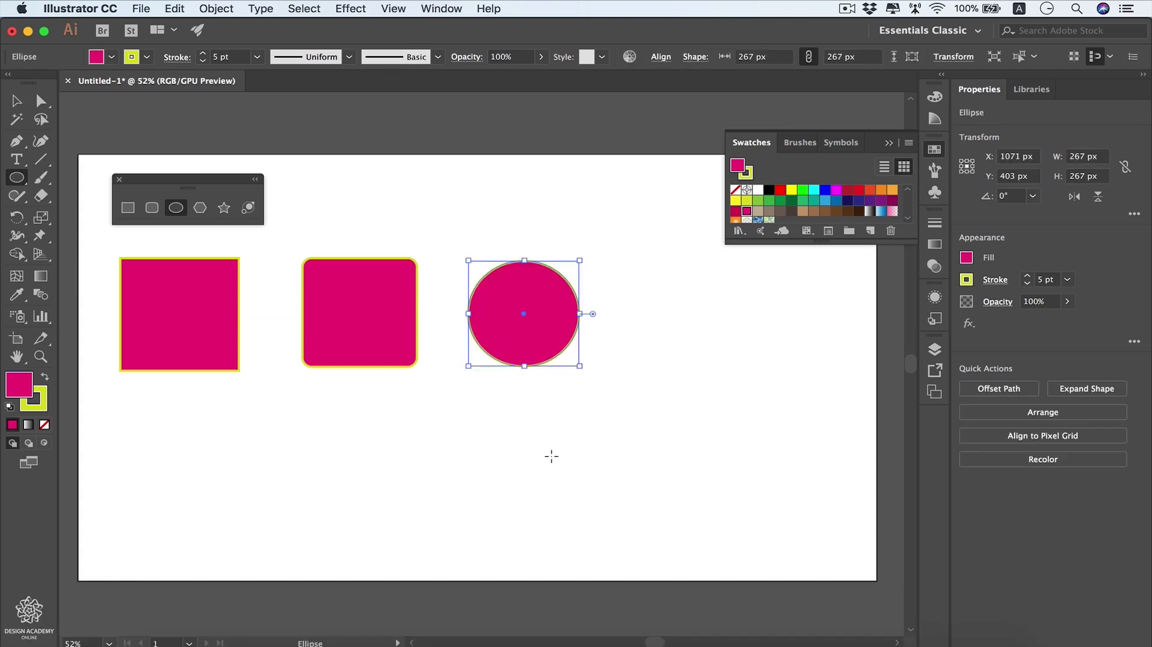
- Draw a many-sided, nearly round polygon about 323 × 325 px below the rounded square, varying its number of sides while drawing
click(200, 208)
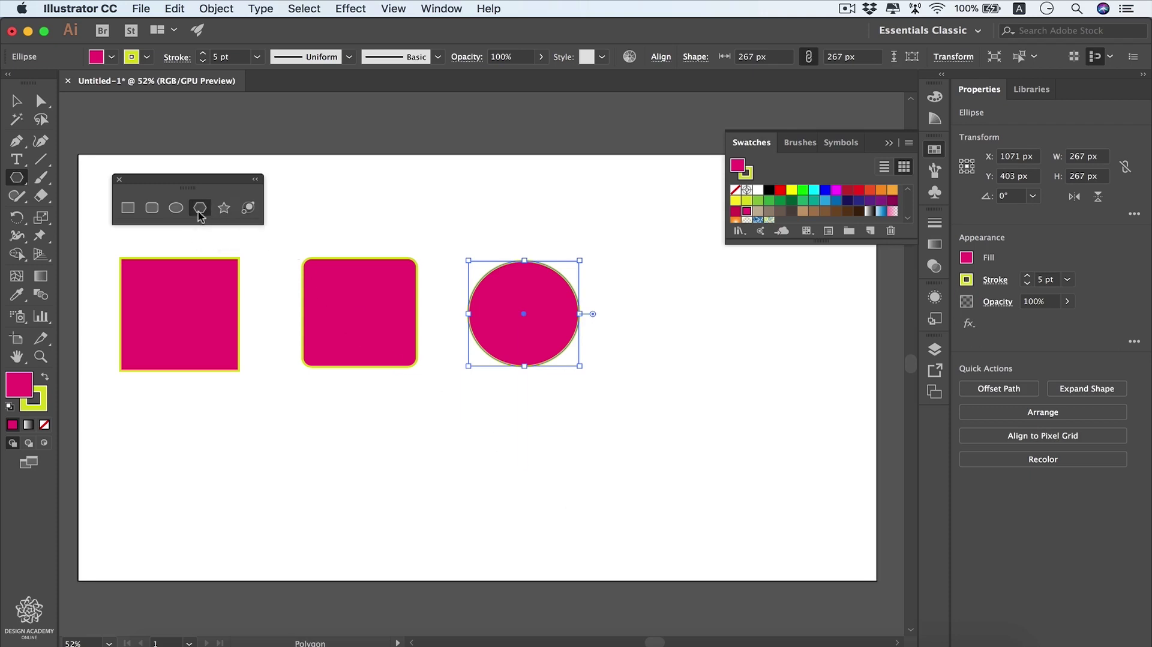
drag(359, 468, 397, 515)
key(Down)
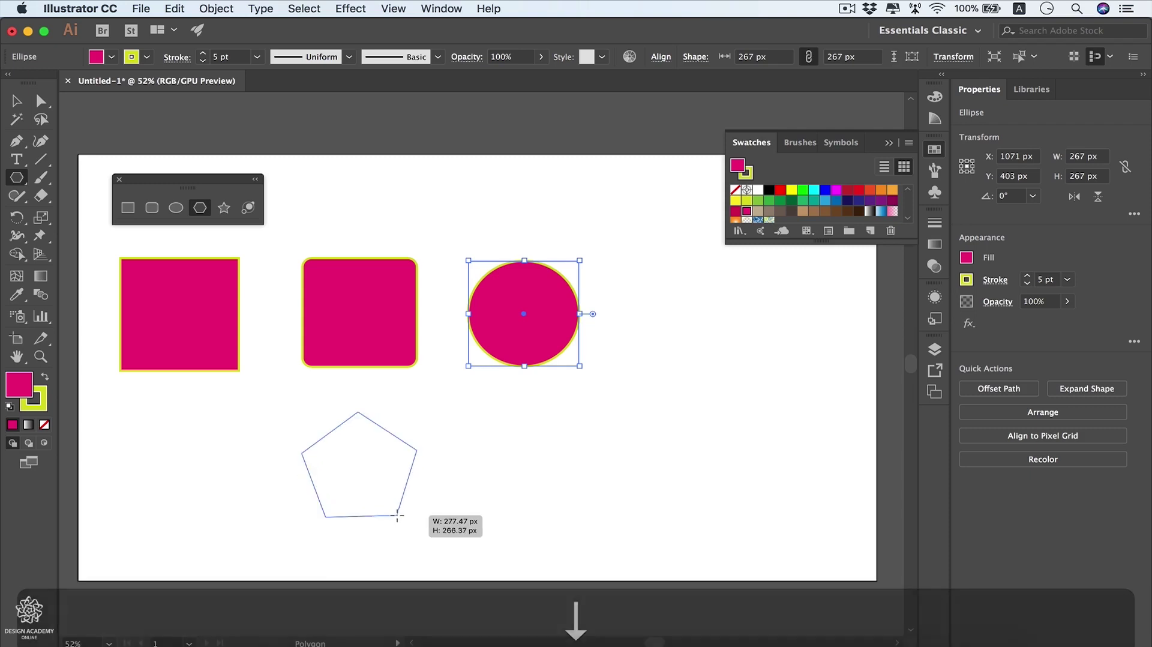
key(Down)
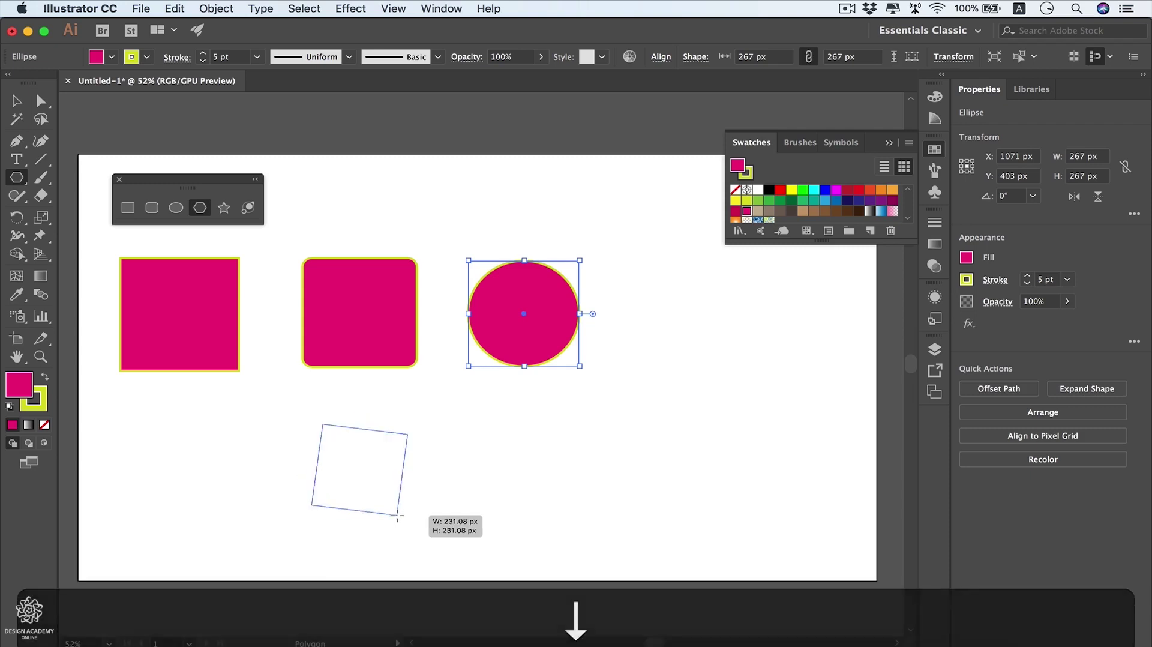
key(Down)
key(Up)
key(Up)
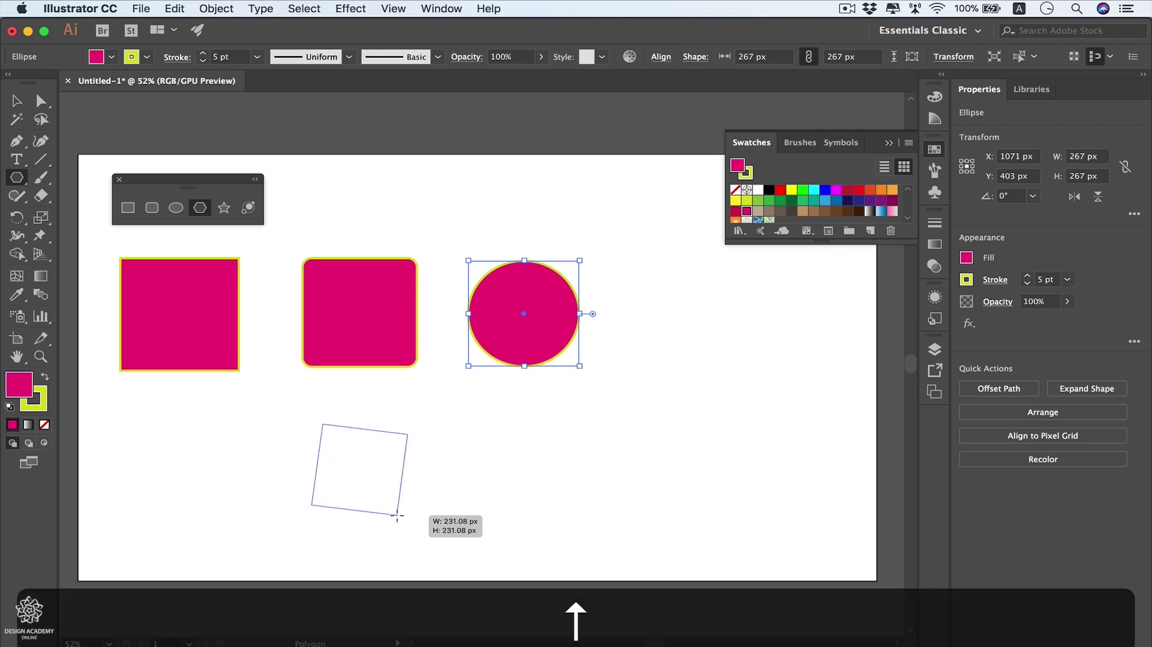
key(Up)
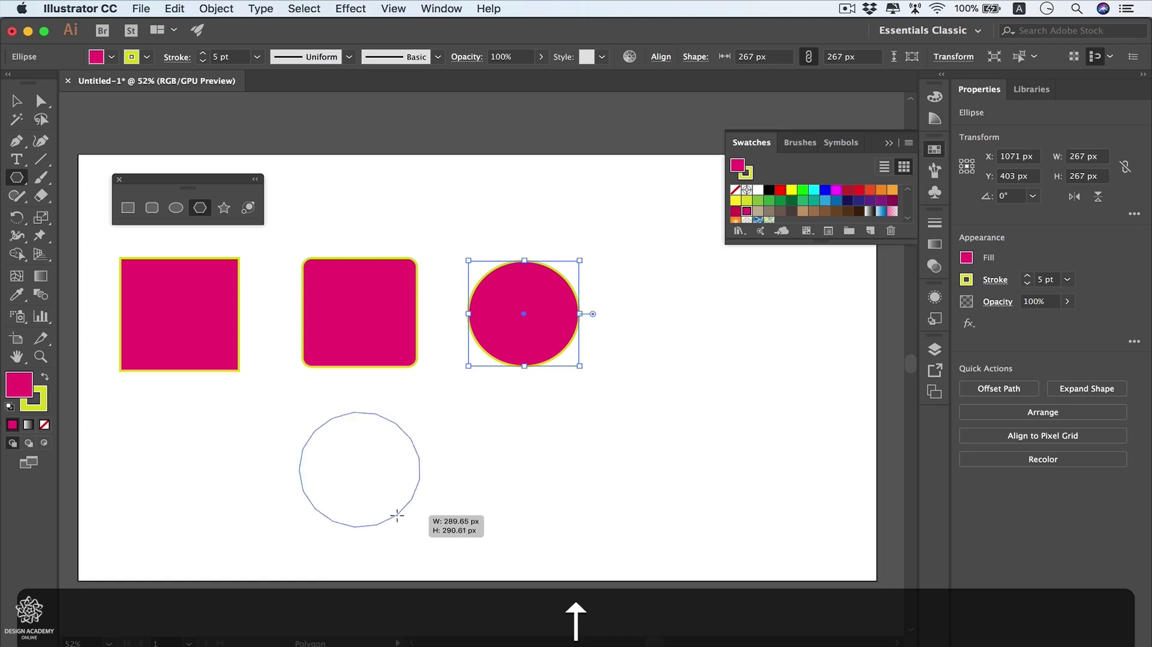
key(Up)
key(Up)
key(Up)
mouse_move(396, 515)
mouse_down()
mouse_move(416, 514)
mouse_move(406, 514)
mouse_up()
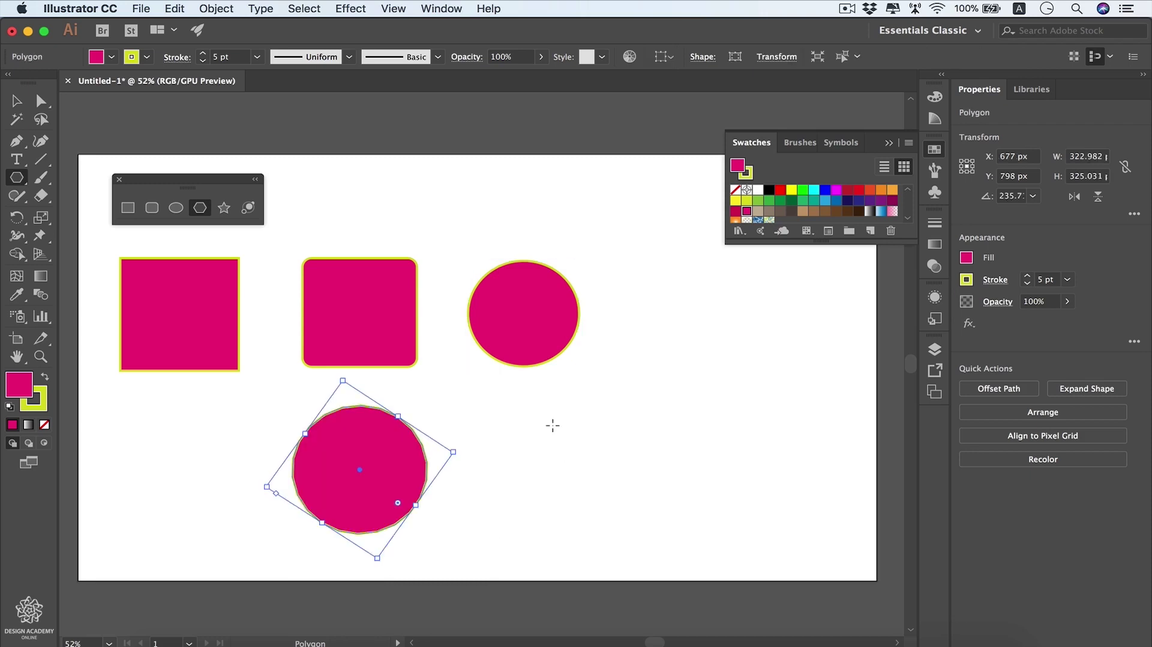
- Remove the polygon's fill, give it a dark red swatch stroke, and clear the selection
click(45, 424)
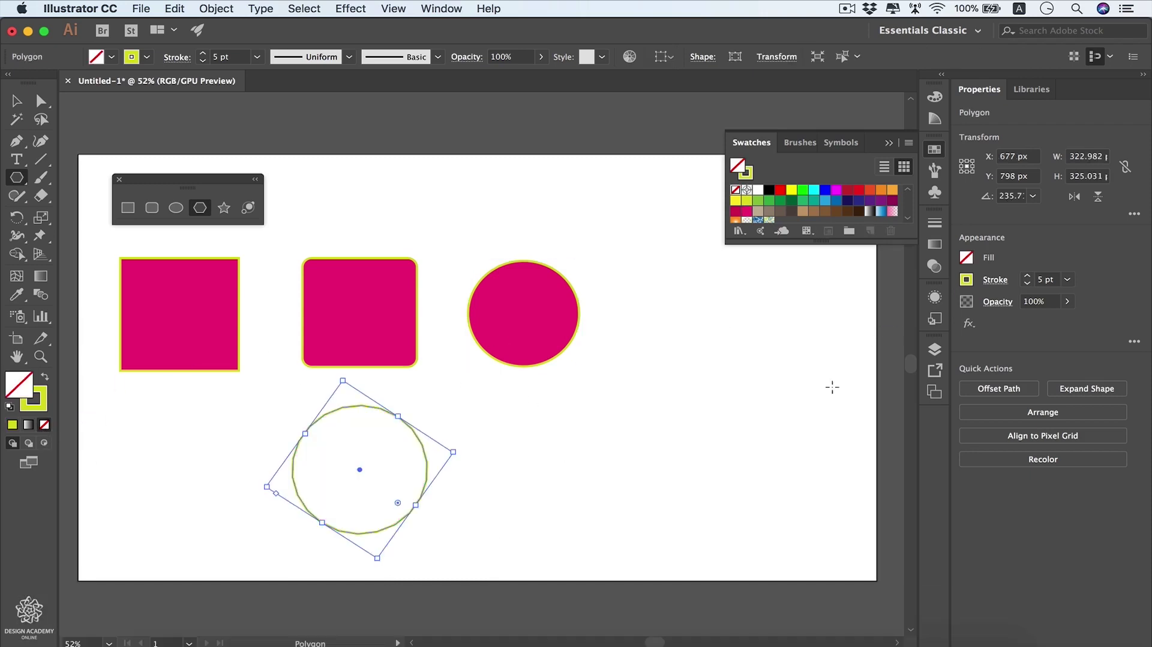
key(x)
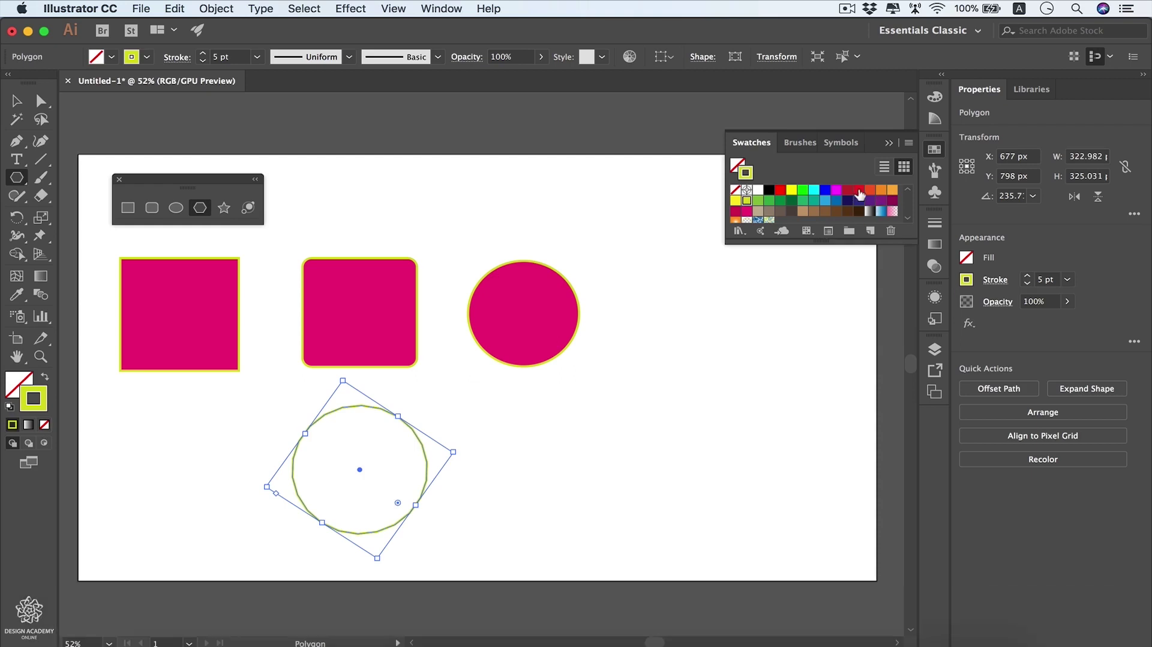
click(858, 191)
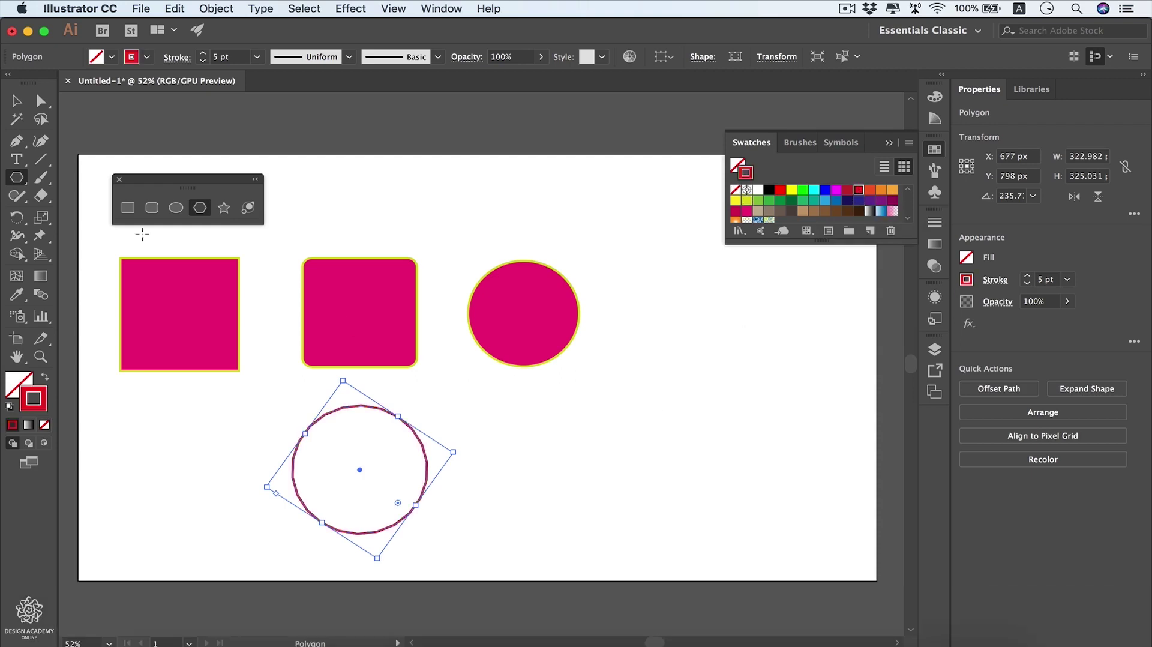
click(8, 107)
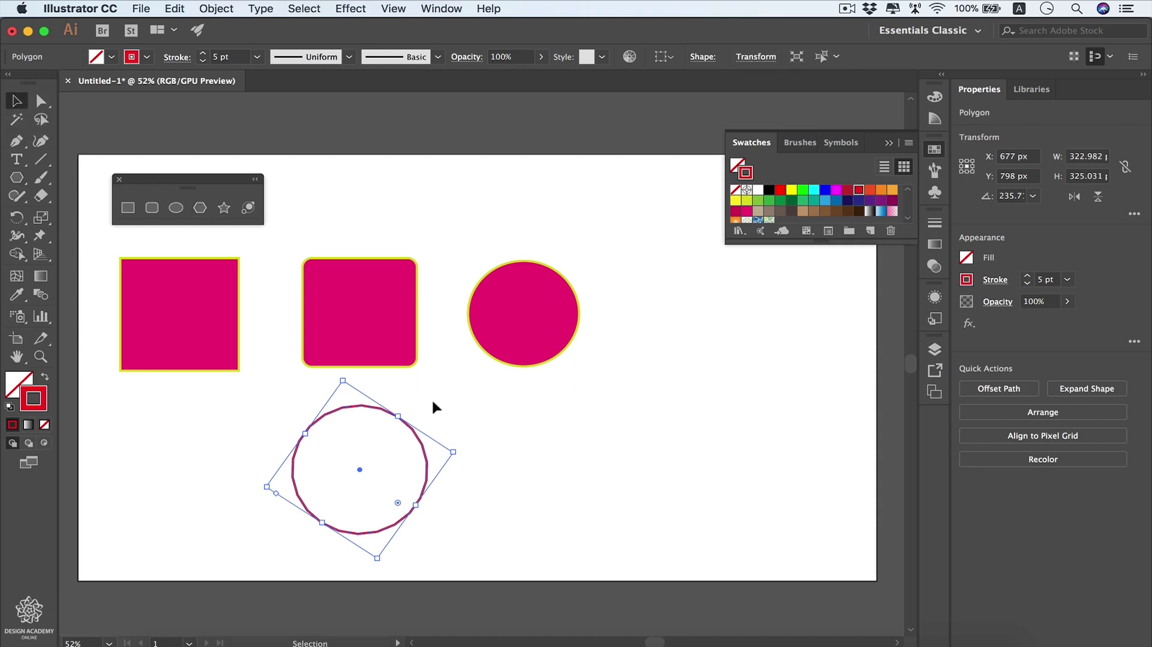
click(462, 511)
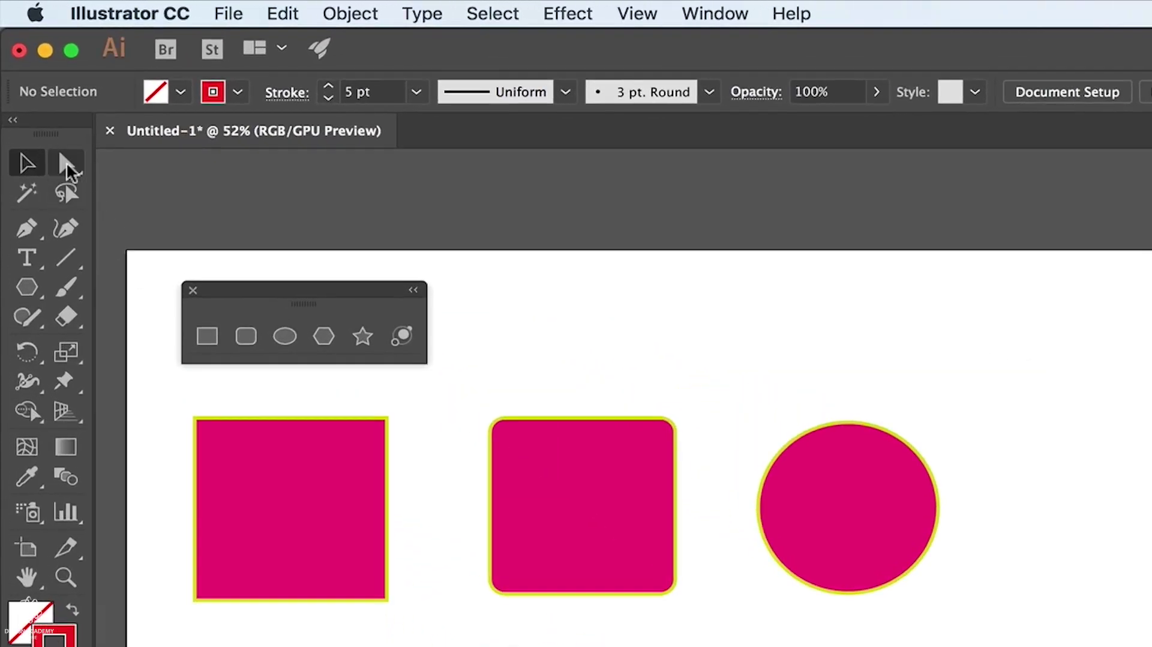
- Move five spaced anchor points of the red polygon to its centre with Direct Selection to form a pinwheel
click(60, 149)
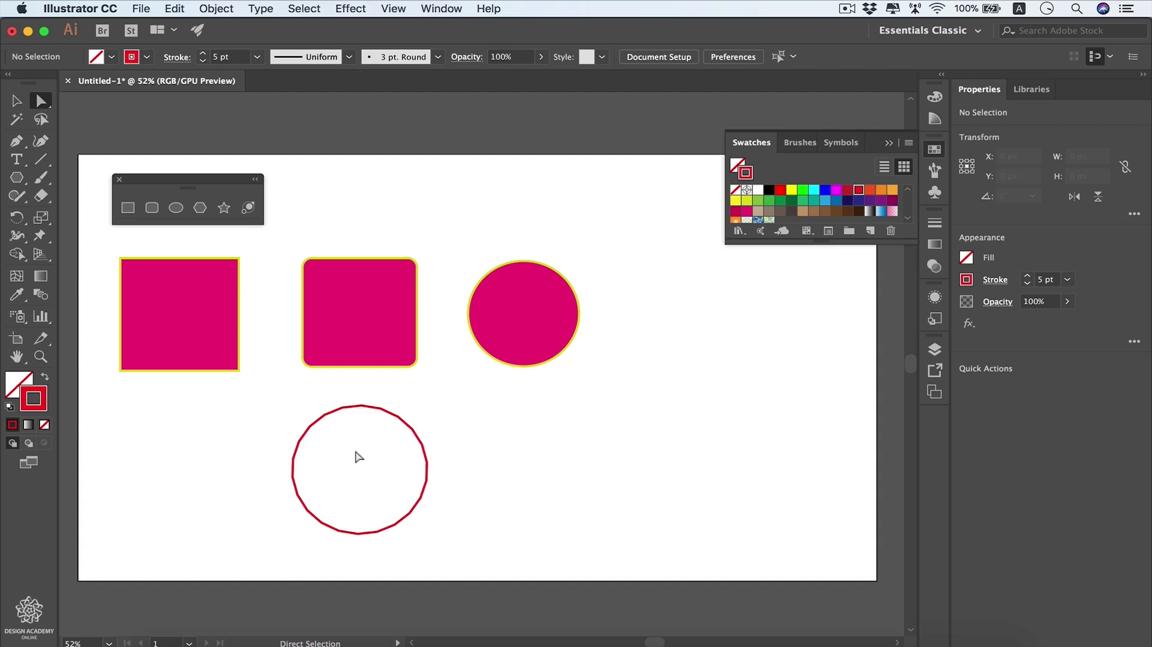
drag(311, 427, 360, 469)
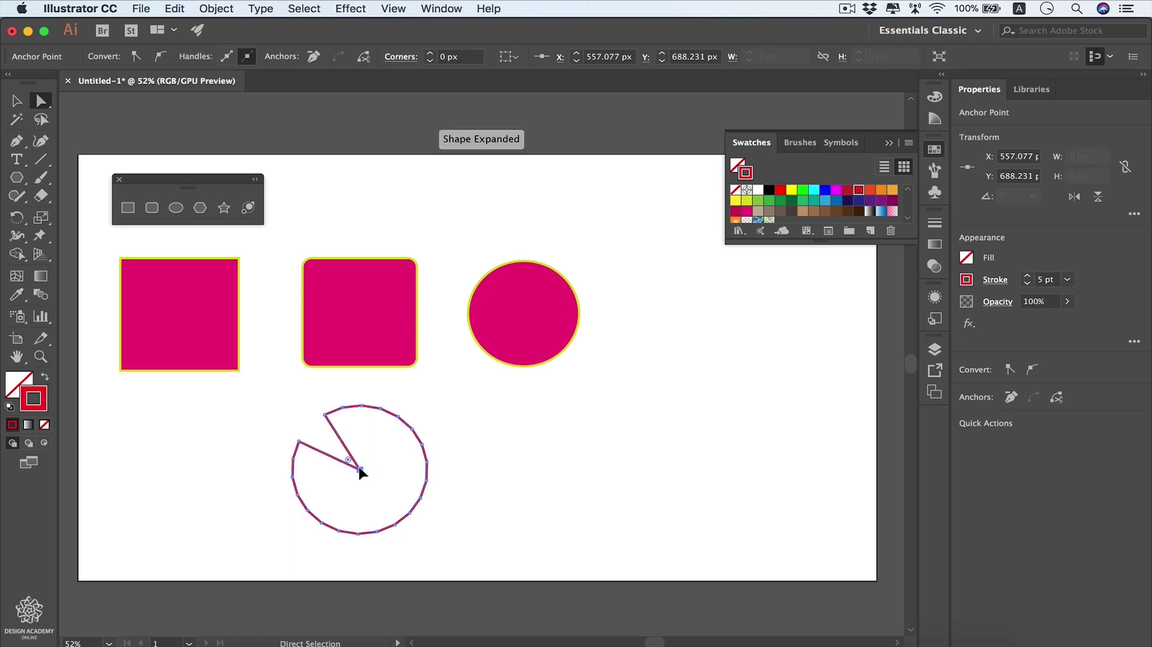
drag(380, 410, 361, 470)
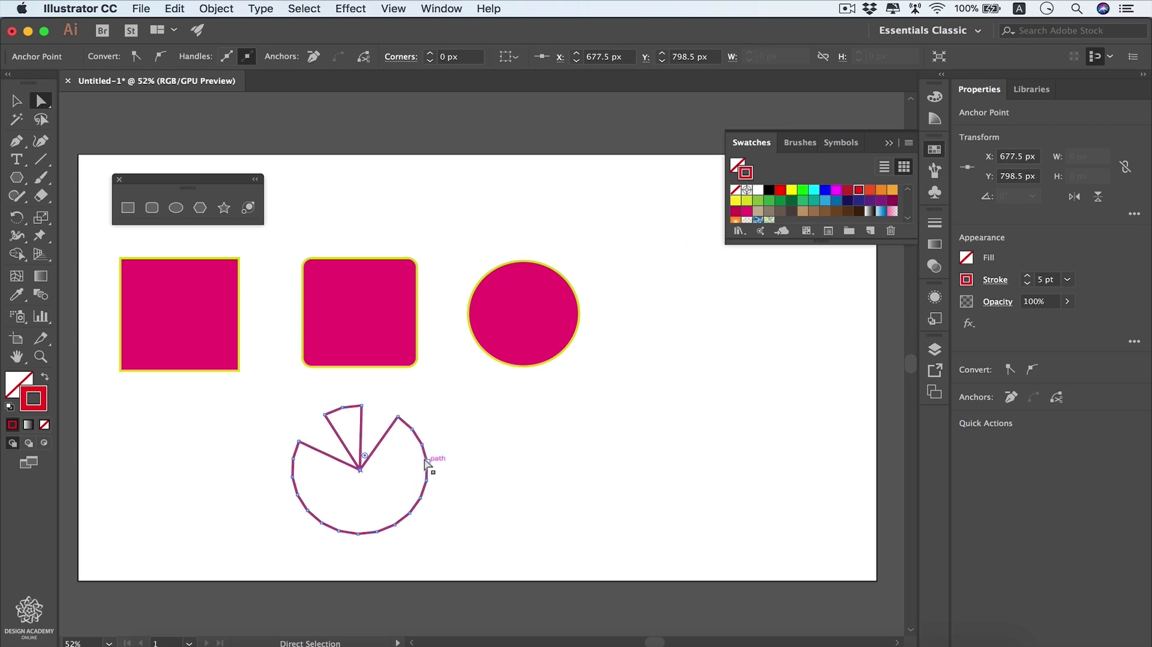
drag(425, 463, 361, 470)
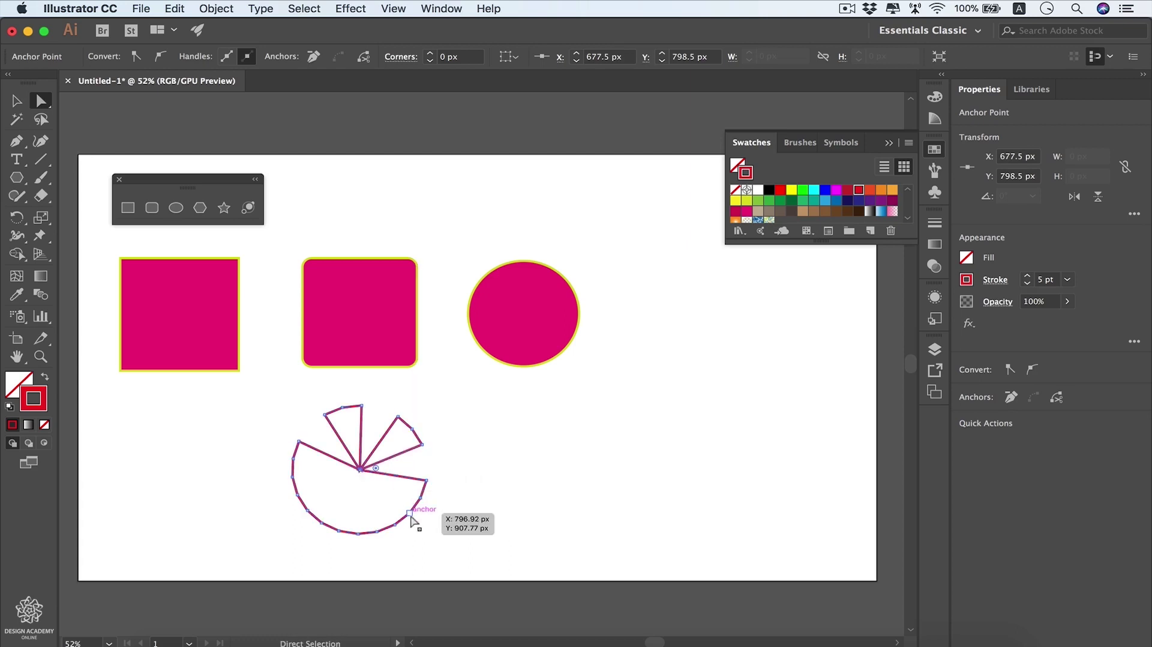
drag(393, 525, 360, 470)
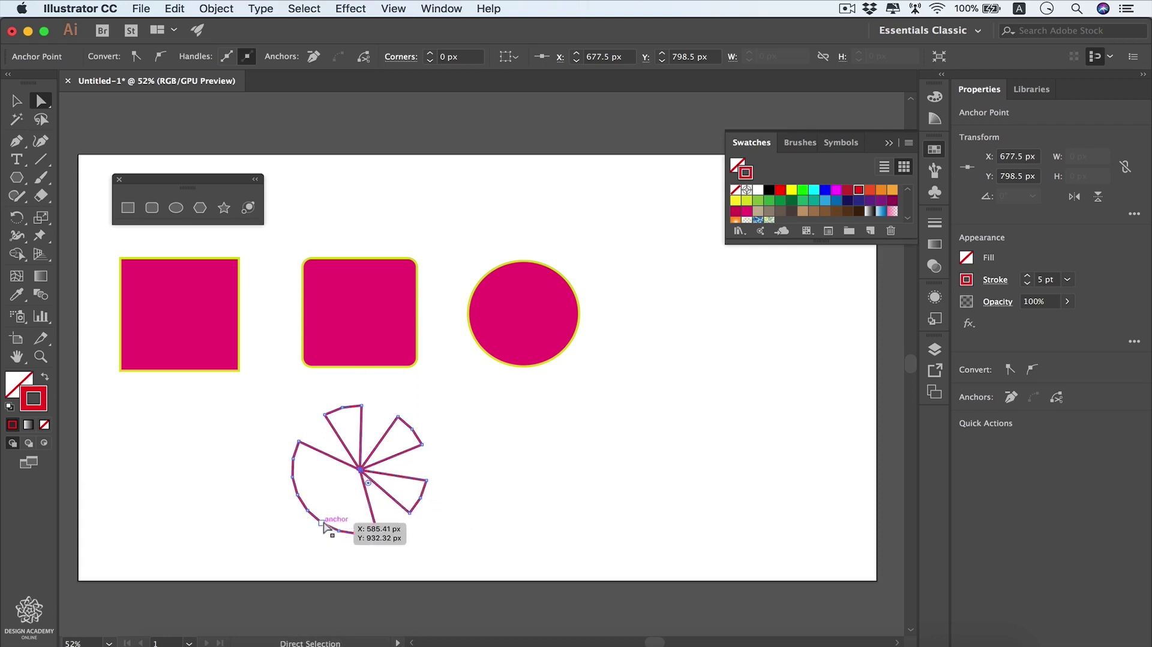
drag(323, 522, 360, 471)
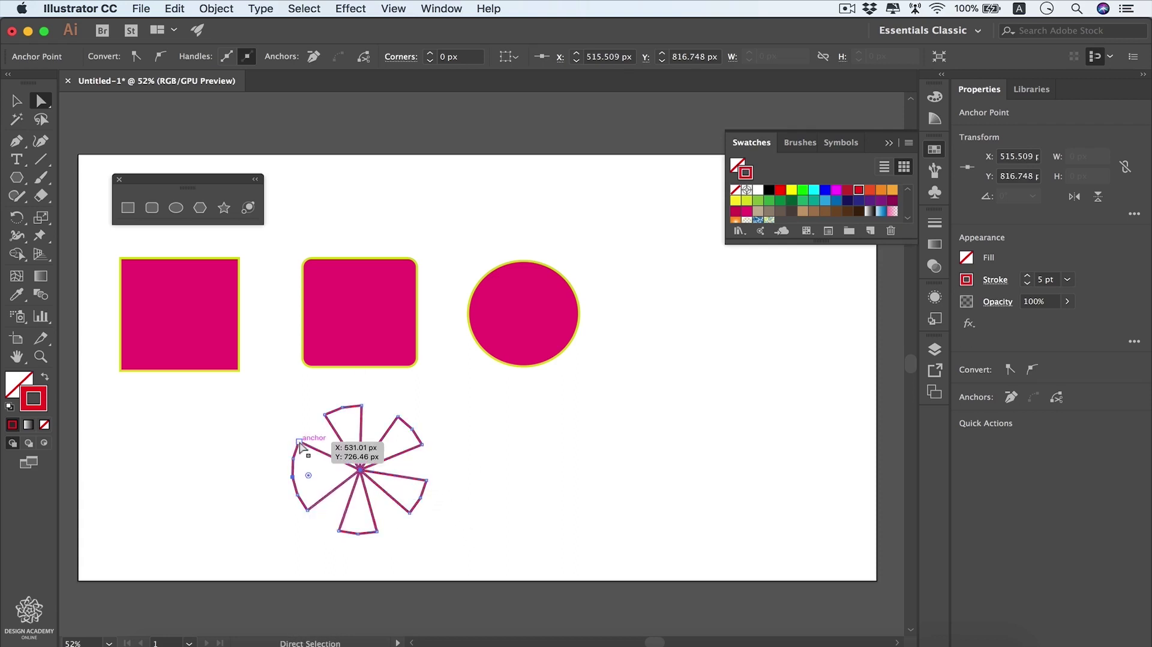
- Narrow the pinwheel's left blade by shifting its outer corner points, lengthen the bottom blade downward, and clear the selection
drag(300, 445, 294, 459)
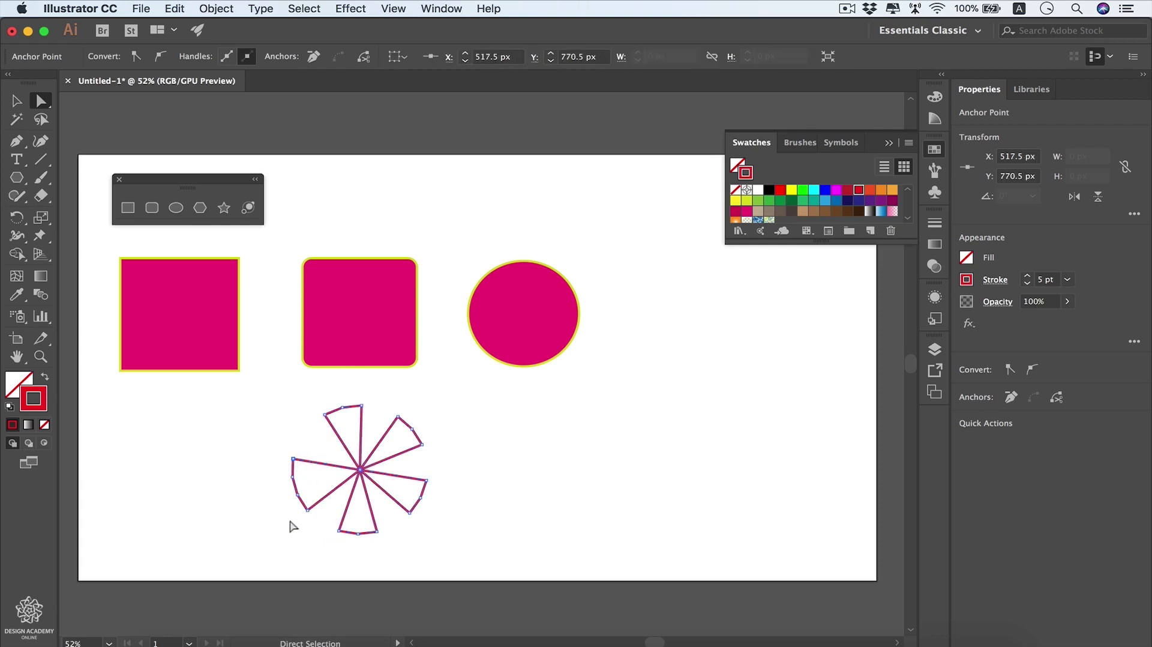
drag(307, 510, 297, 495)
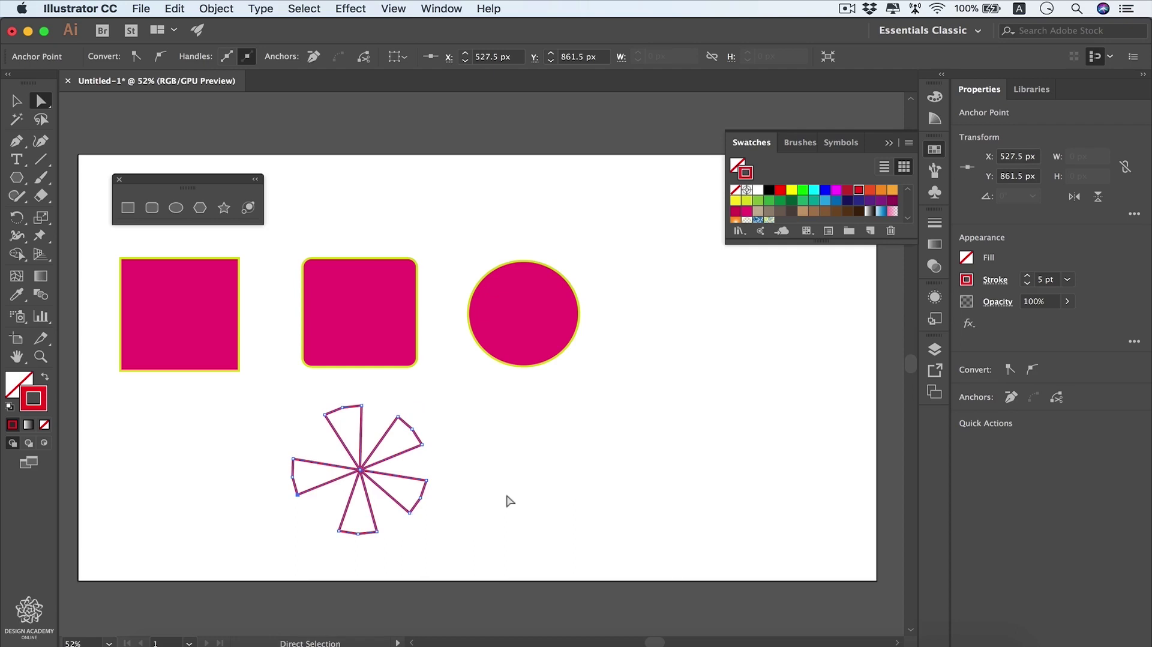
drag(394, 538, 336, 563)
click(501, 478)
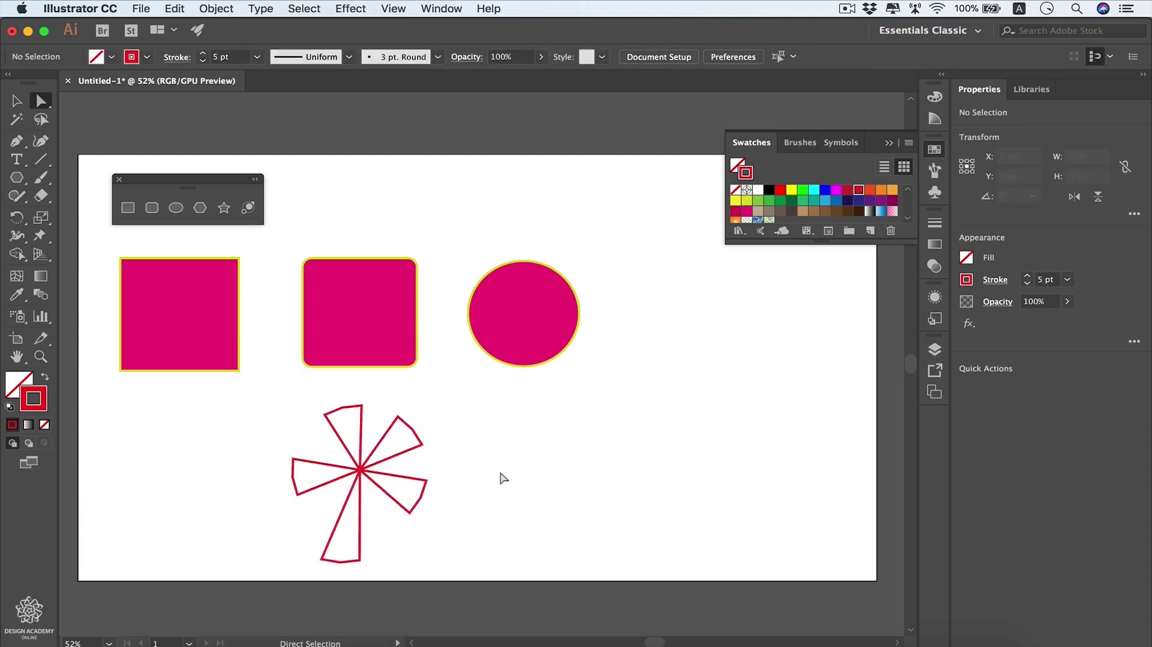
- Draw an outline with the Star tool right of the pinwheel, varying its point count and finishing it as a triangle
click(223, 207)
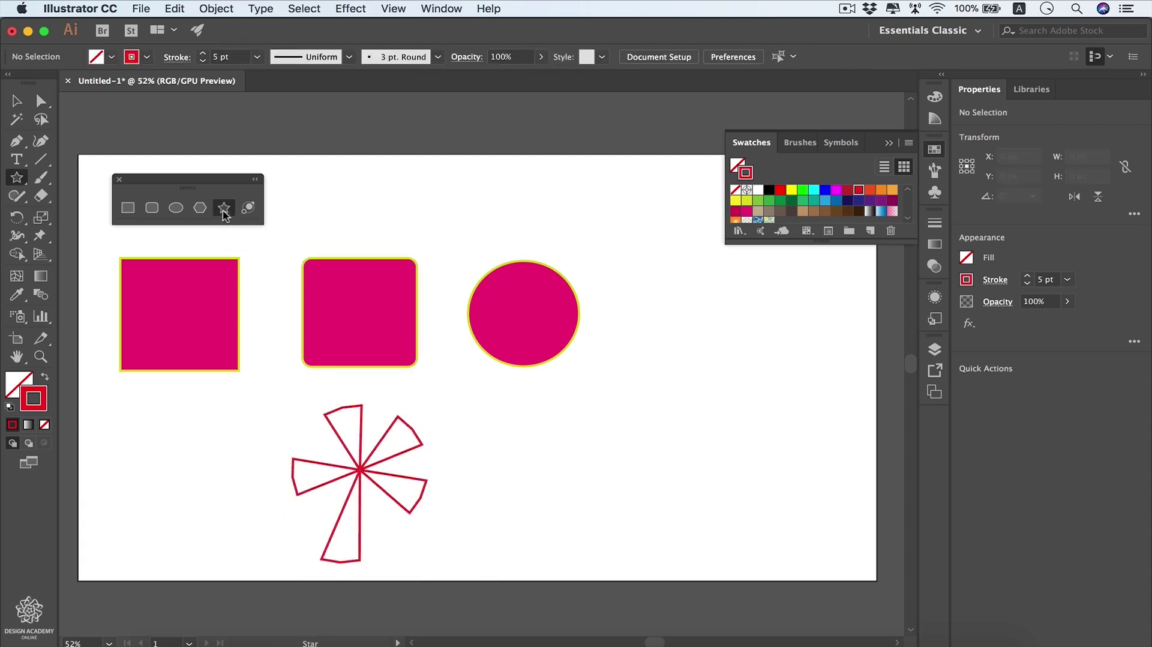
drag(553, 475, 618, 431)
key(Up)
key(Up)
key(Up)
key(Up)
key(Up)
key(Down)
key(Down)
key(Down)
key(Down)
key(Down)
key(Down)
key(Down)
- Draw a small ten-sided outline to the lower right of the pink circle and clear the selection
drag(677, 366, 699, 341)
key(Up)
key(Up)
key(super)
key(v)
click(265, 235)
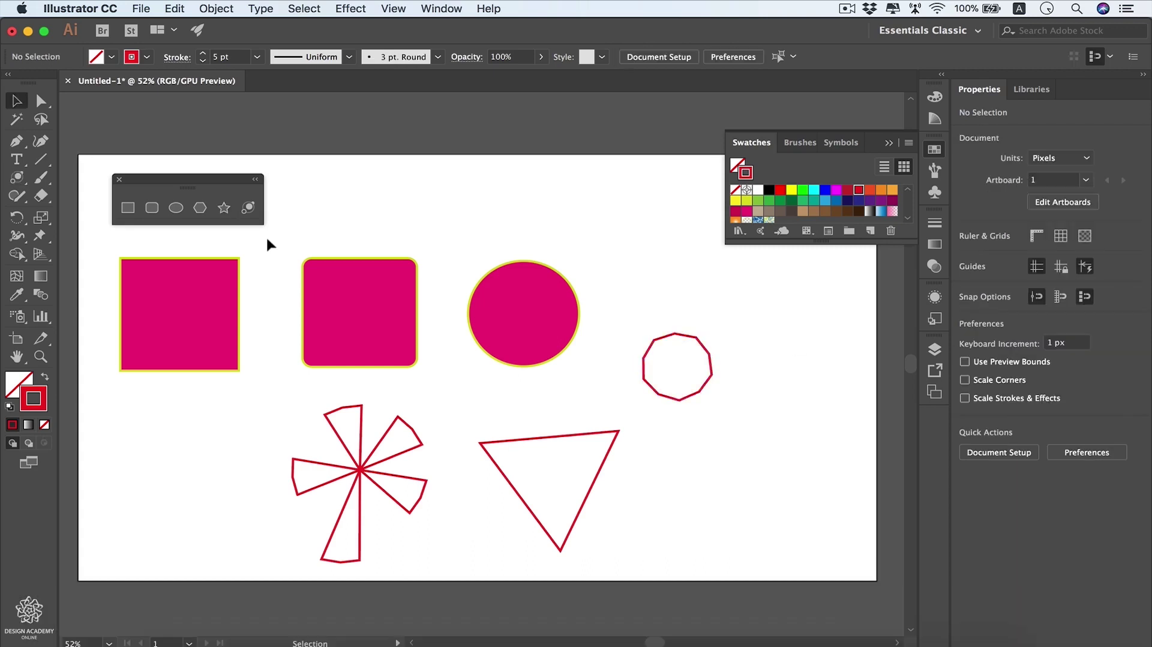
- Begin a rectangle by exact size to the upper right of the circle, constraining proportions and setting the width to 500 px
click(127, 207)
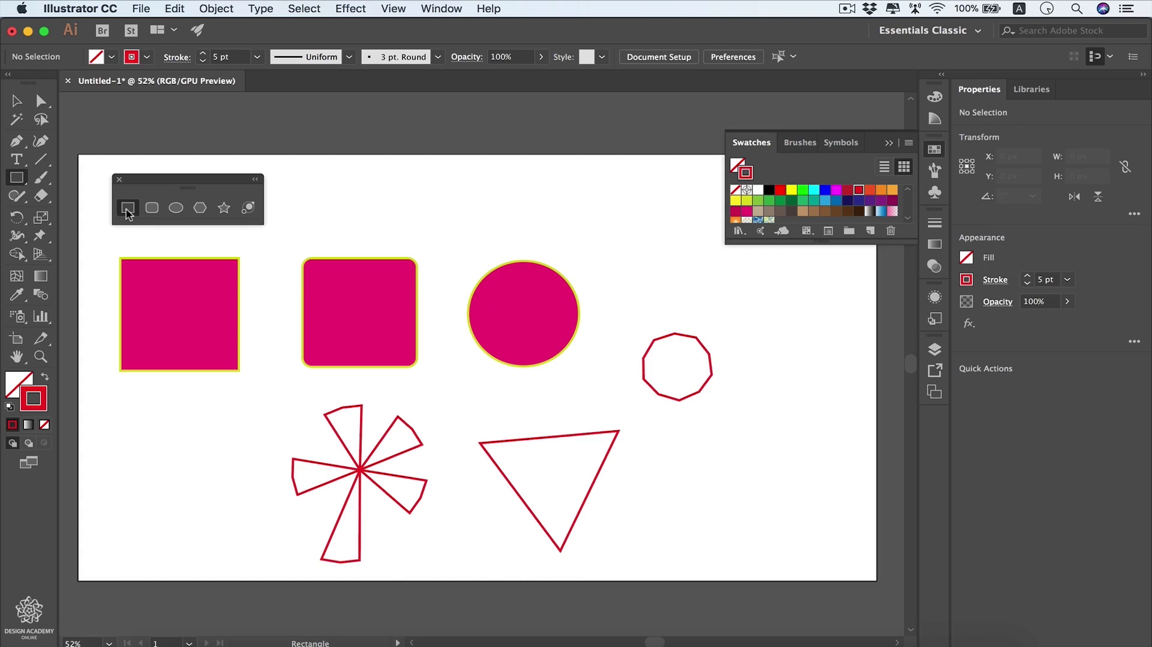
click(607, 222)
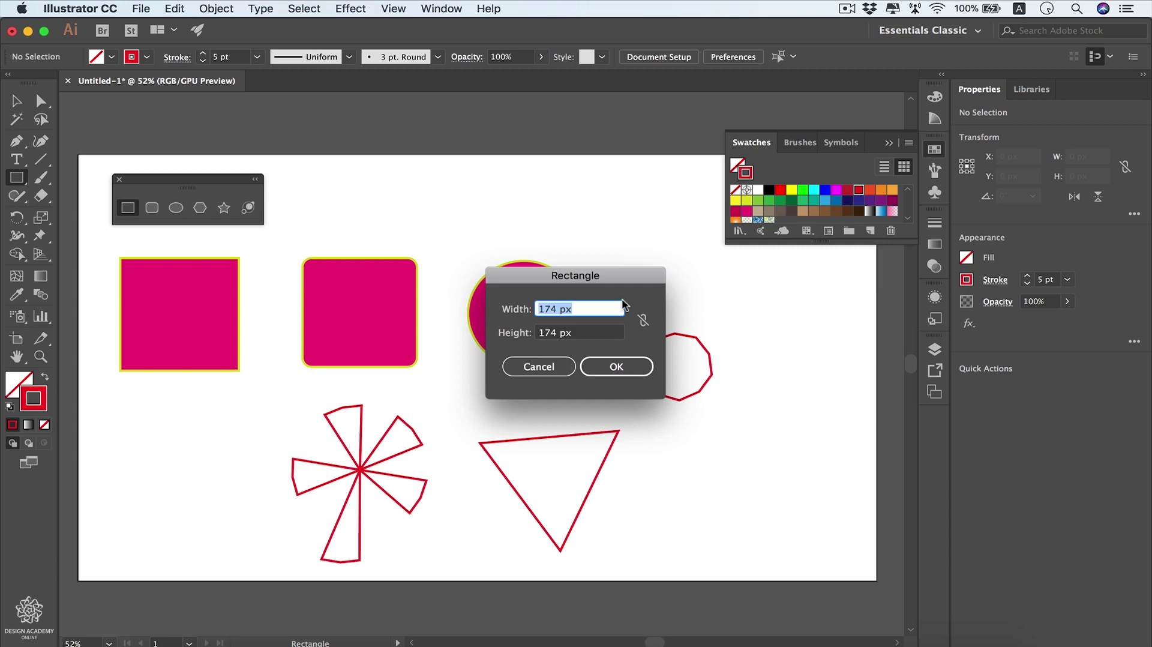
text(100)
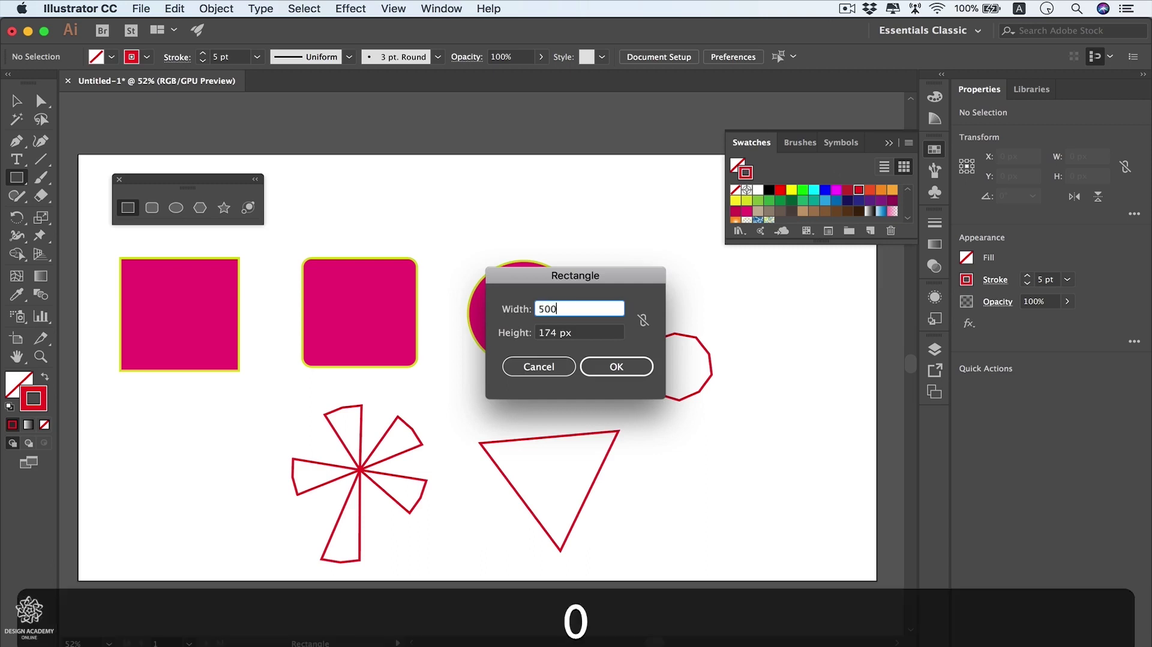
key(super+z)
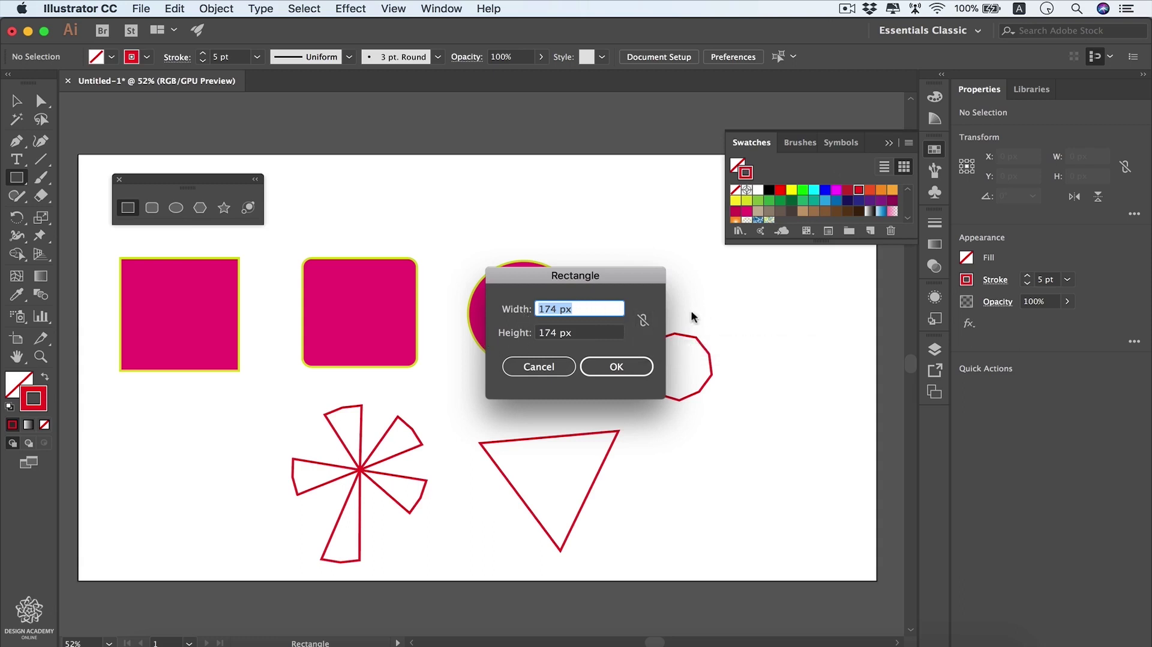
click(642, 320)
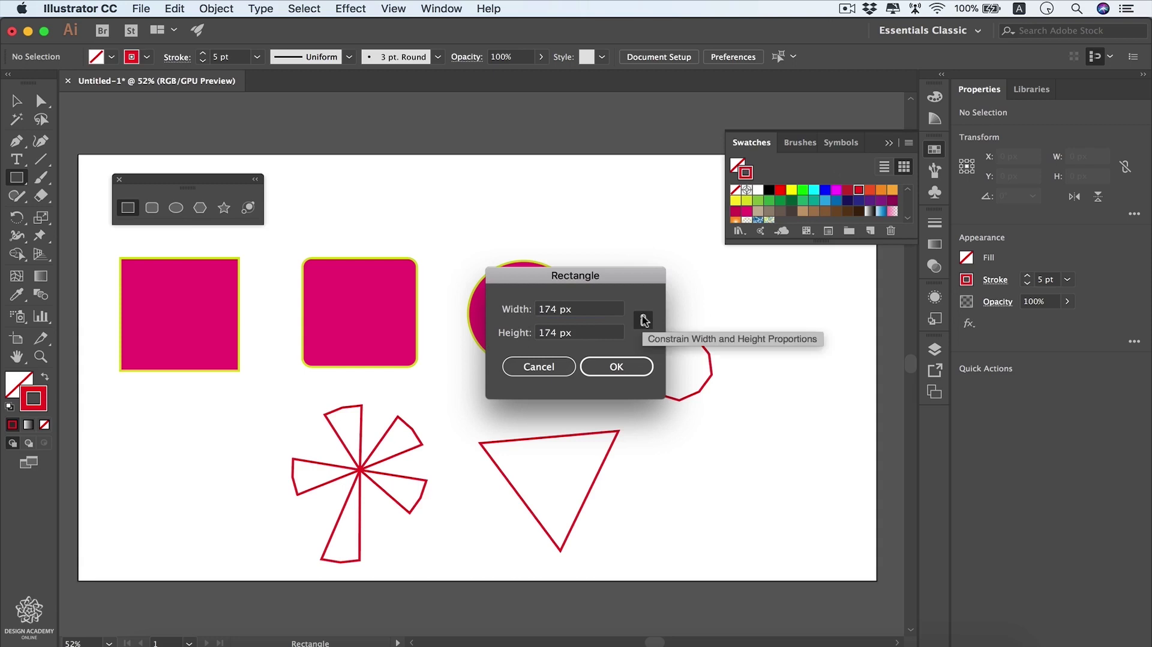
click(578, 311)
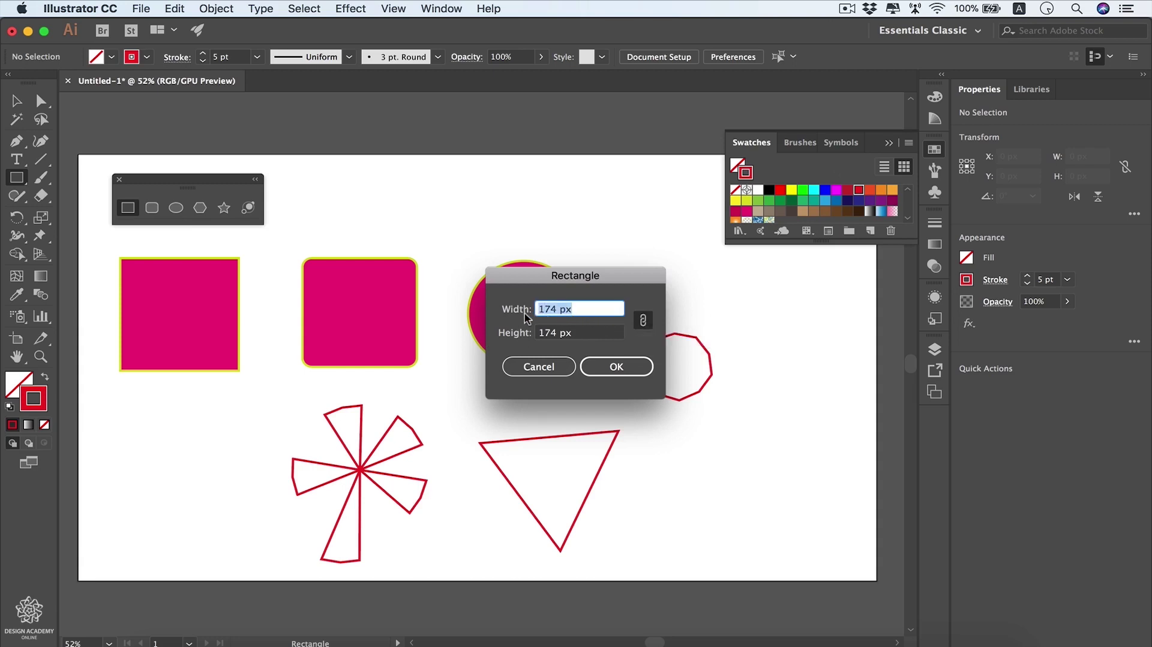
key(BackSpace)
text(500)
- Unlink the proportions, set the height to 700 px, create the rectangle and clear the selection
click(642, 321)
click(584, 336)
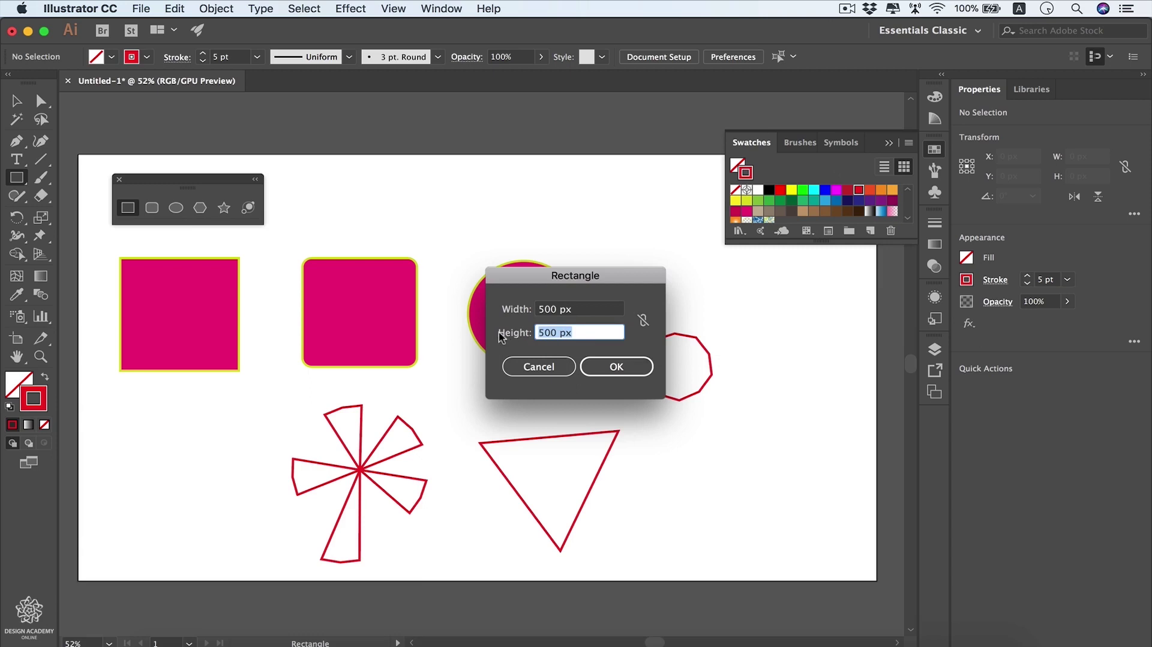
text(700)
key(Return)
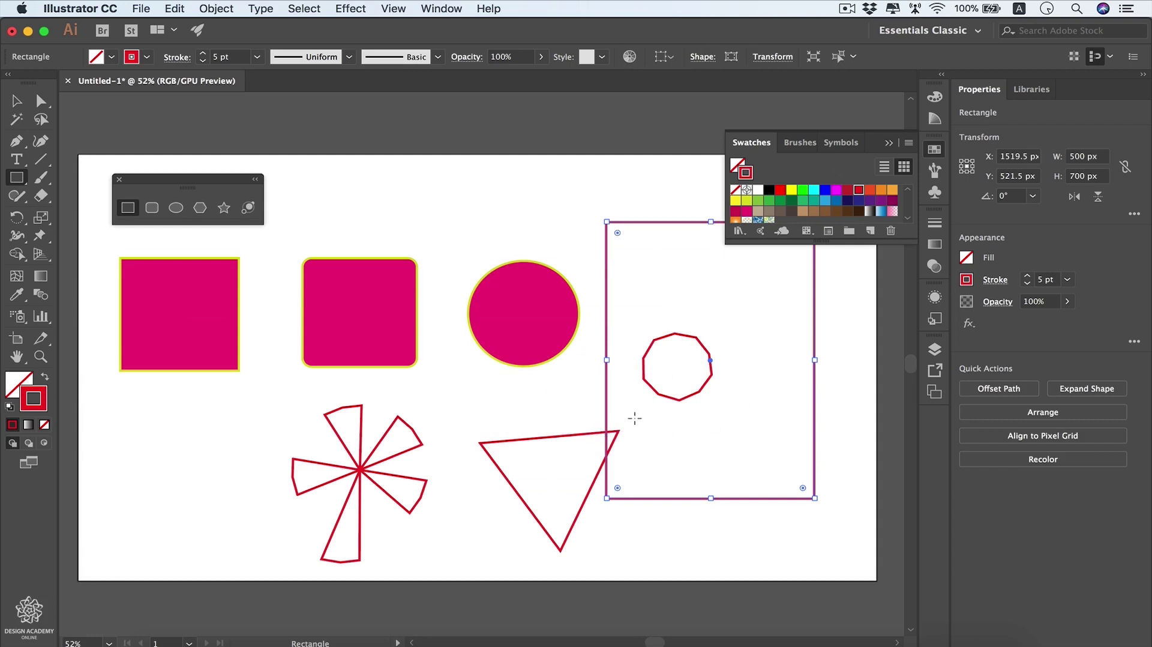
key(v)
click(177, 454)
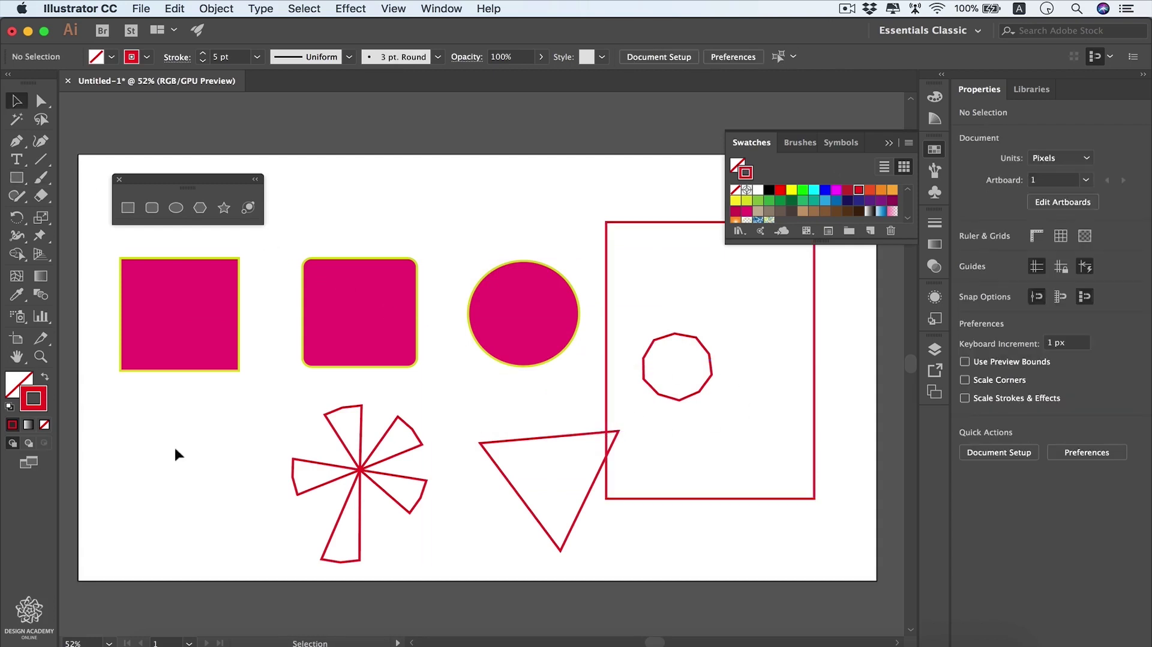
- Delete the pinwheel, the triangle outline and the large rectangle outline together
drag(176, 448, 688, 542)
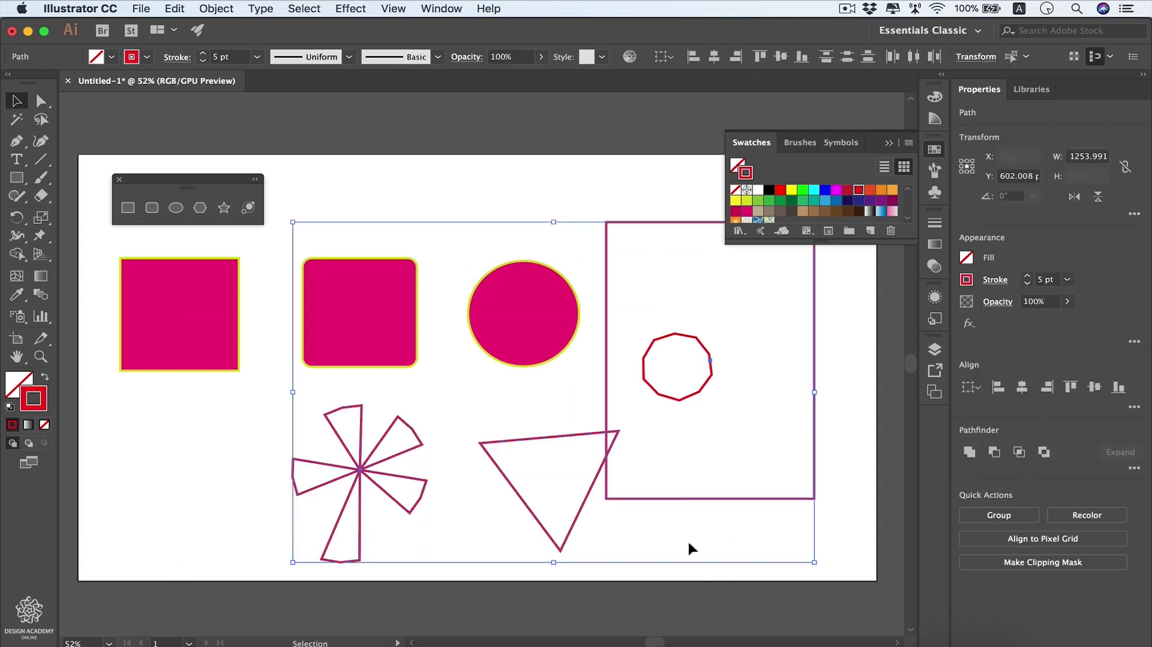
key(BackSpace)
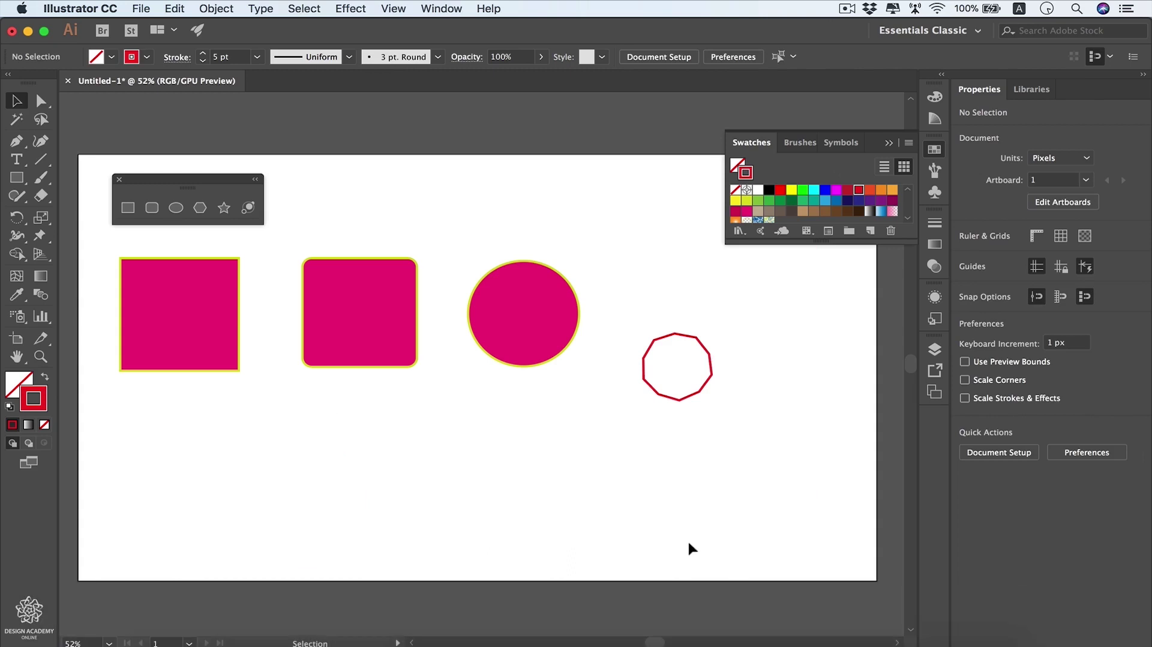
- Sketch a square and a triangle side by side below the pink circle with the Shaper tool
click(17, 202)
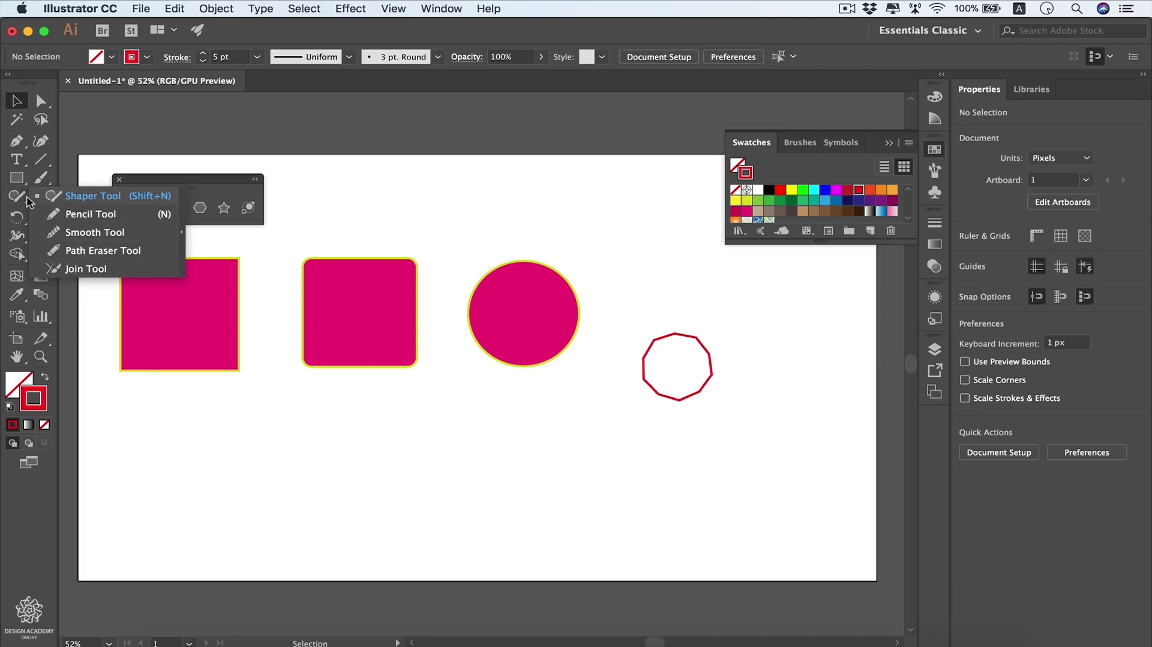
click(36, 198)
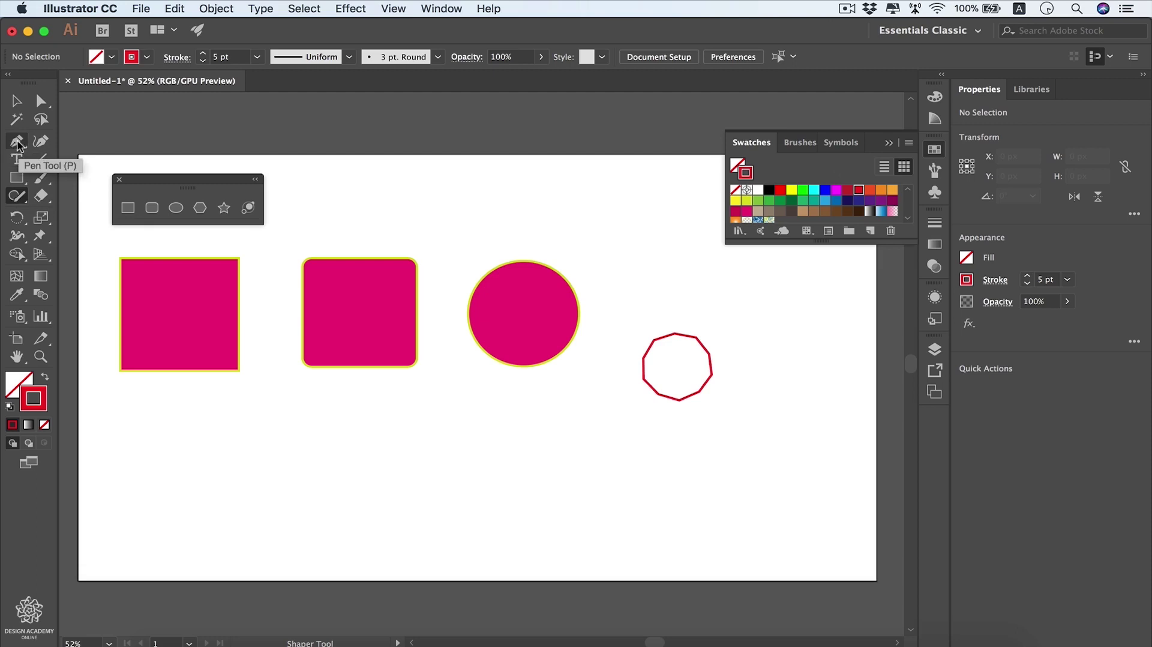
mouse_move(436, 433)
mouse_down()
mouse_move(504, 433)
mouse_move(503, 495)
mouse_move(425, 489)
mouse_up()
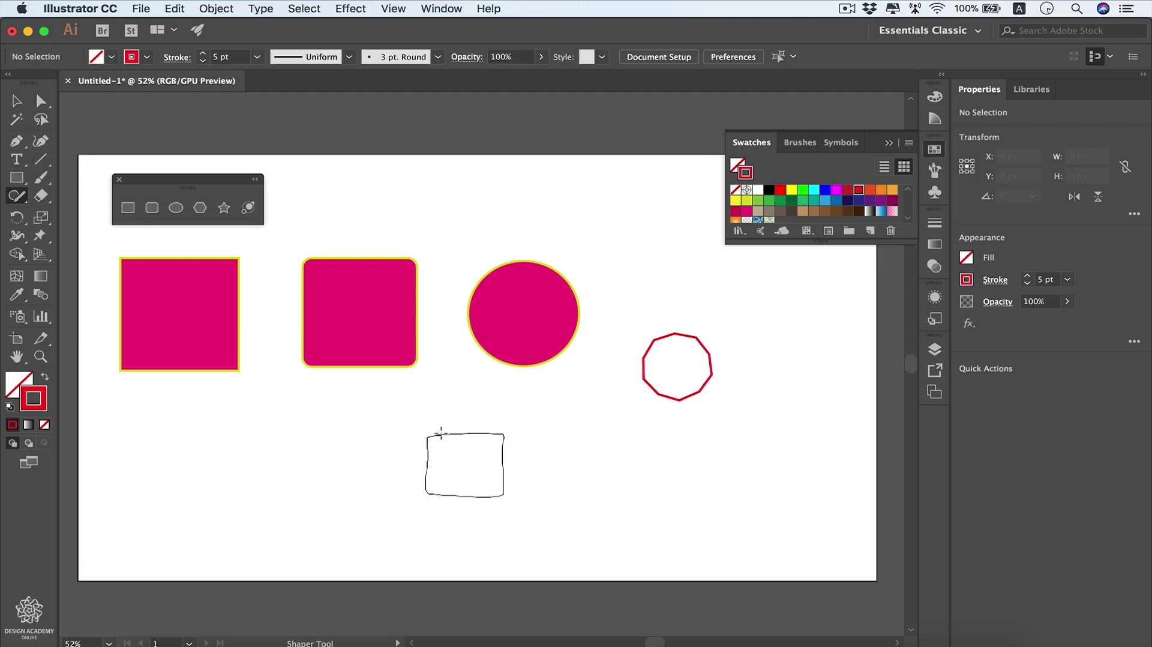
drag(440, 433, 441, 433)
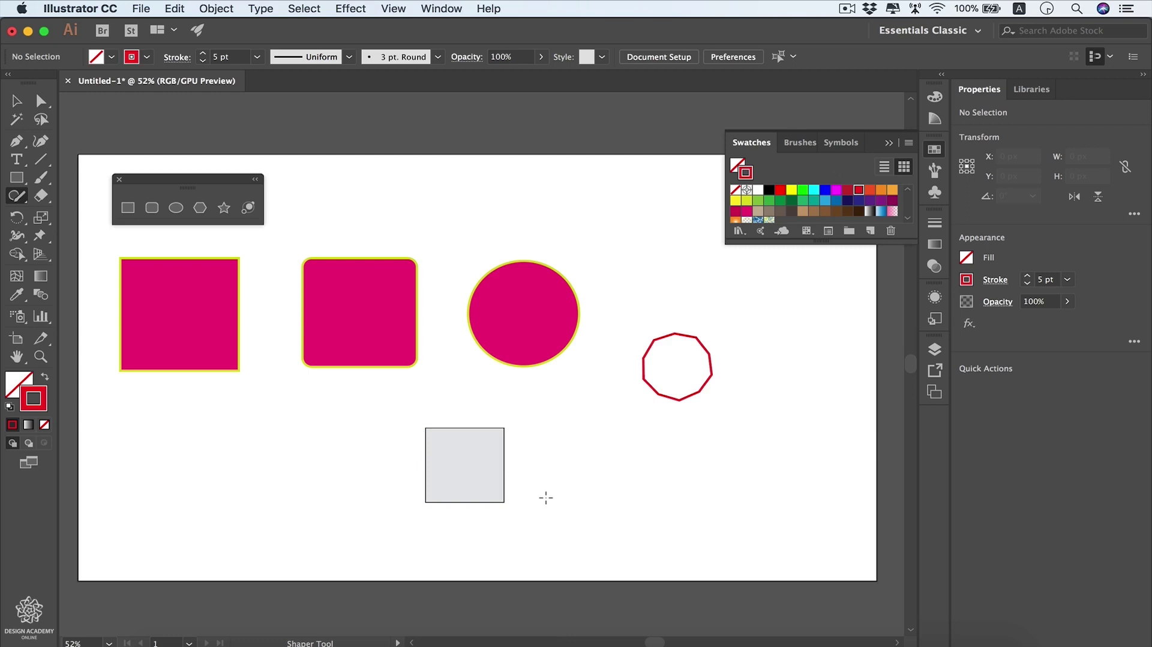
mouse_move(545, 501)
mouse_down()
mouse_move(565, 440)
mouse_move(582, 433)
mouse_move(609, 486)
mouse_move(543, 502)
mouse_up()
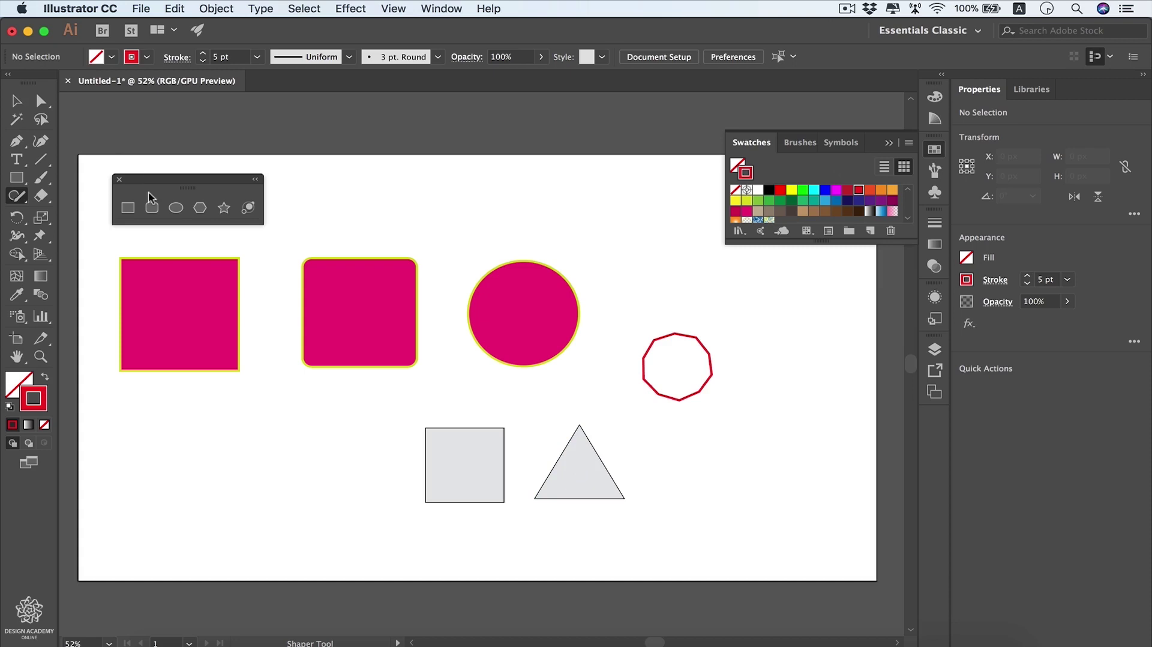
- Move the grey triangle over the square's upper-right corner and merge the two shapes with a Shaper tool scribble
click(16, 102)
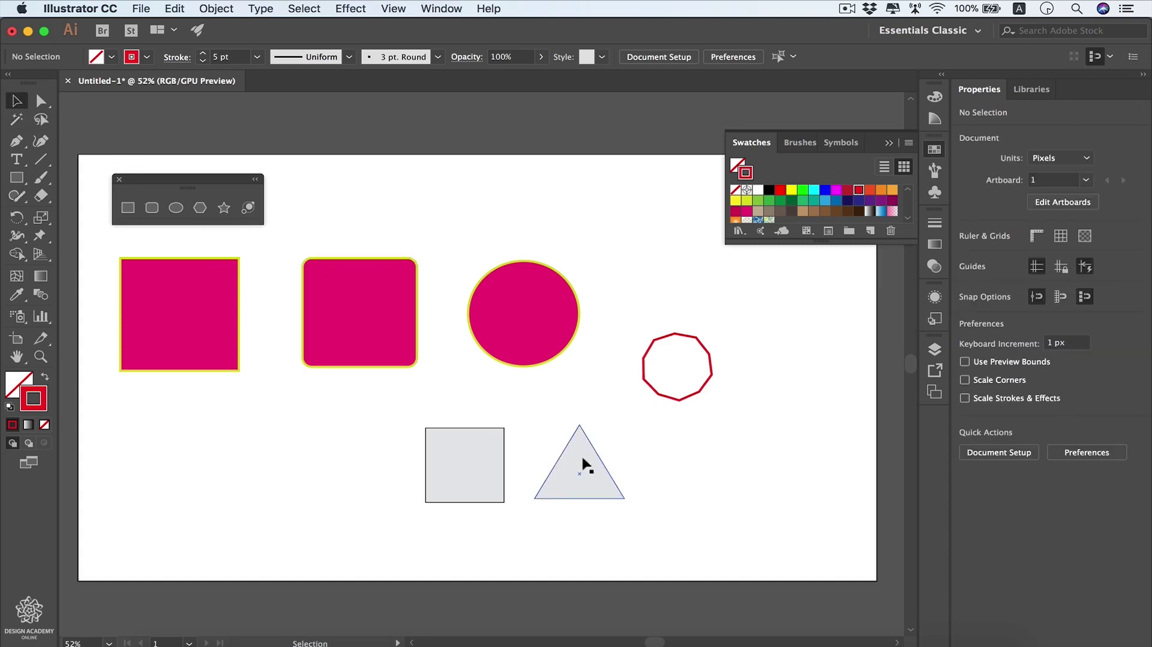
drag(567, 461, 504, 432)
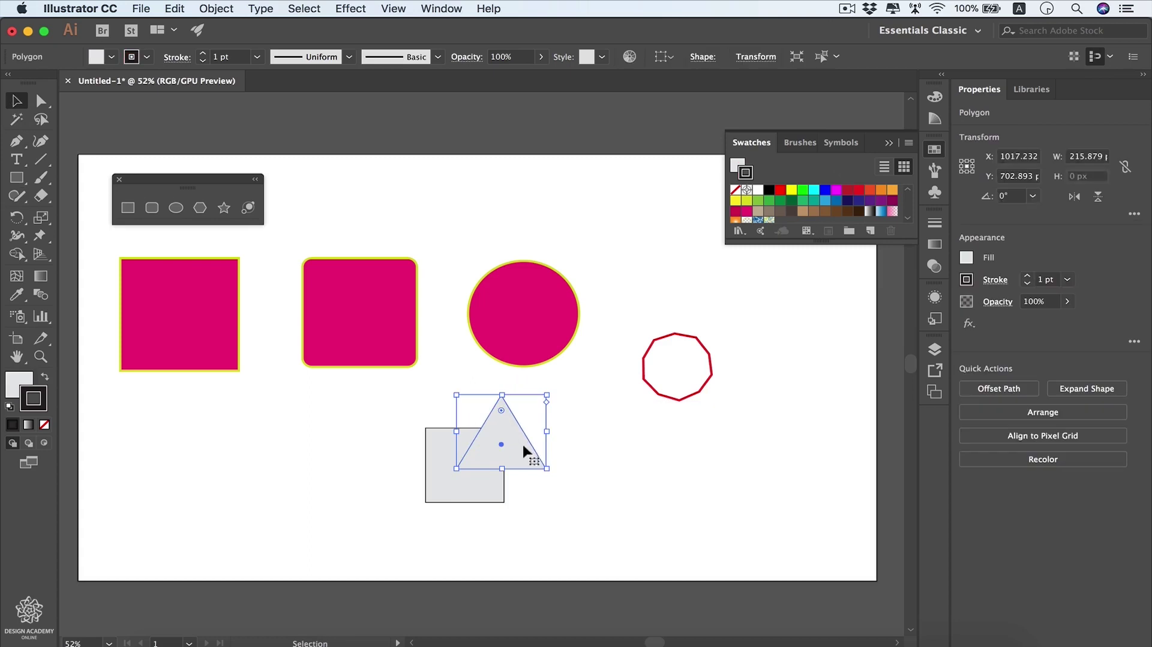
click(16, 198)
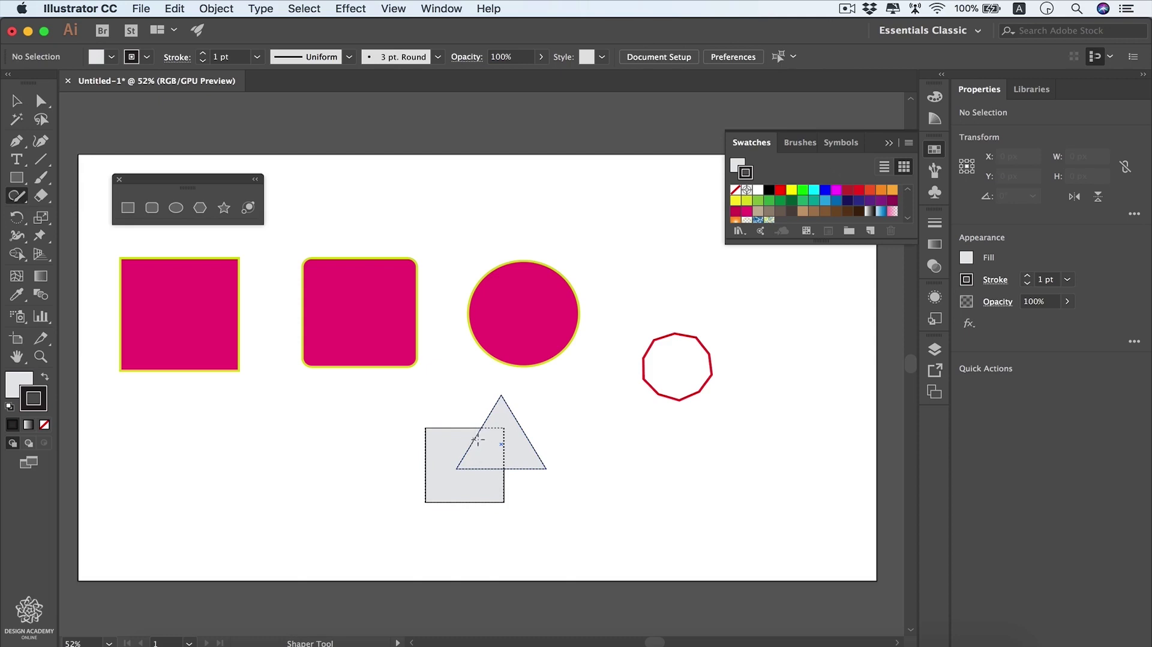
mouse_move(478, 436)
mouse_down()
mouse_move(452, 465)
mouse_move(501, 450)
mouse_up()
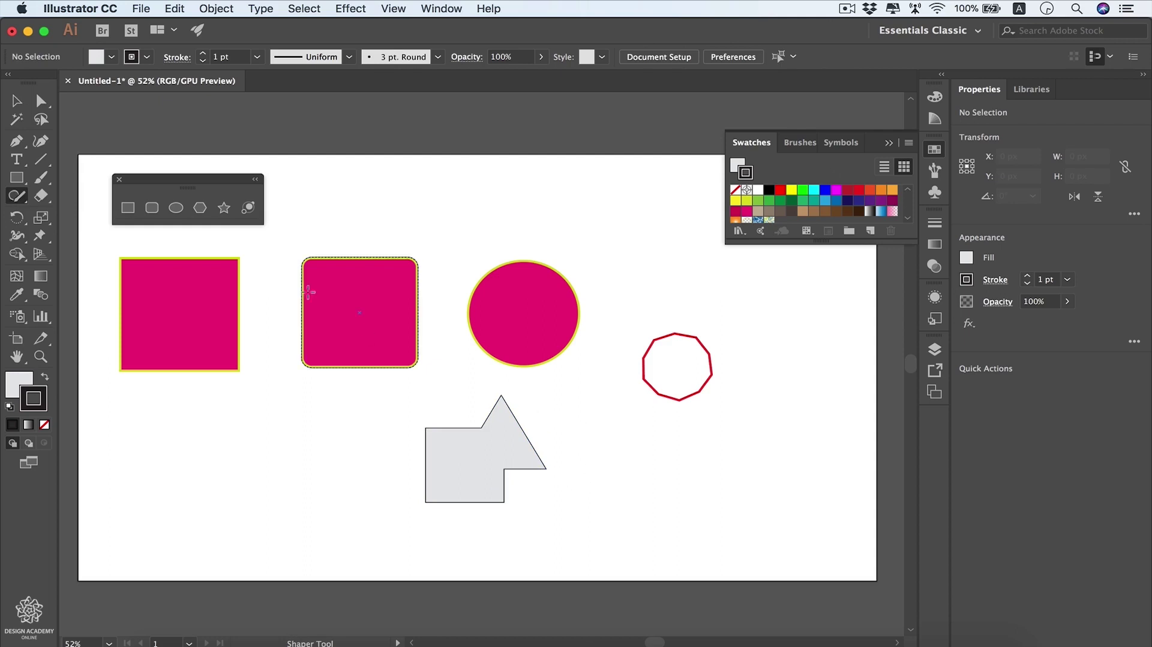
- Give the triangle within the merged shape a dark purple stroke and an orange fill, and clear the selection
click(40, 101)
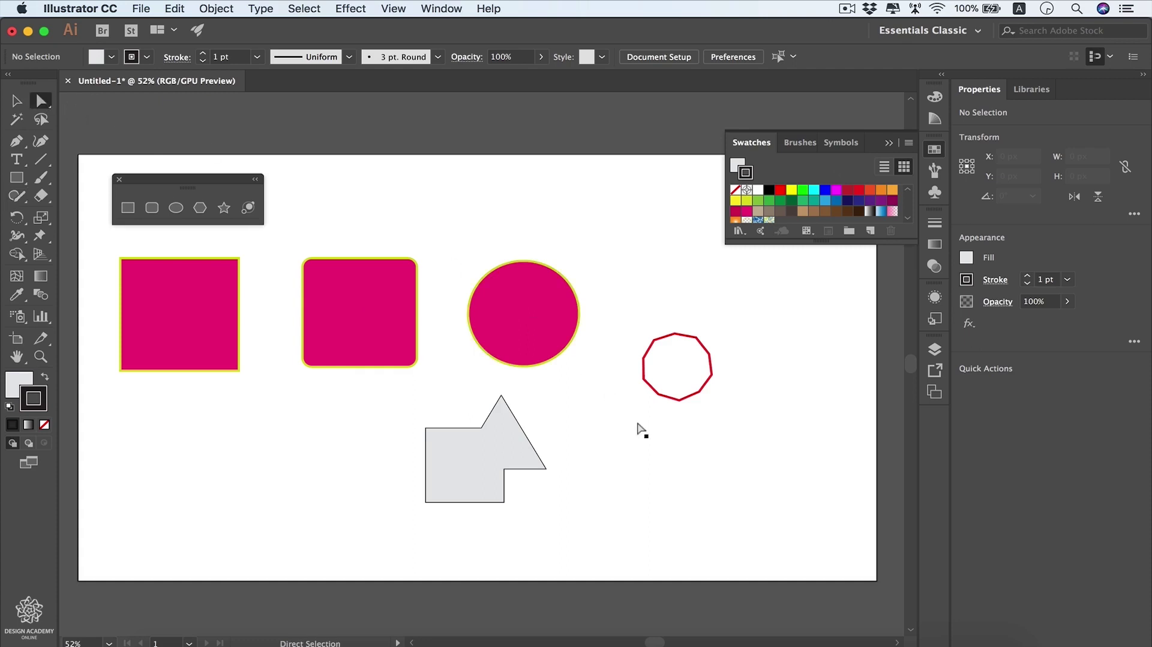
click(547, 466)
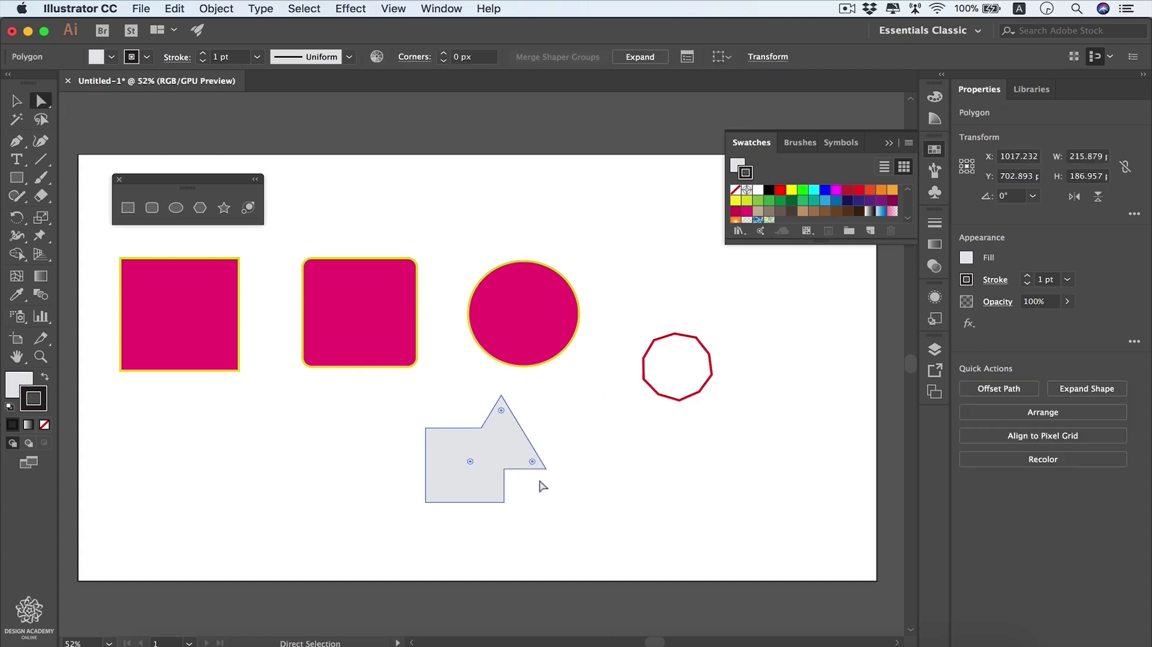
click(892, 200)
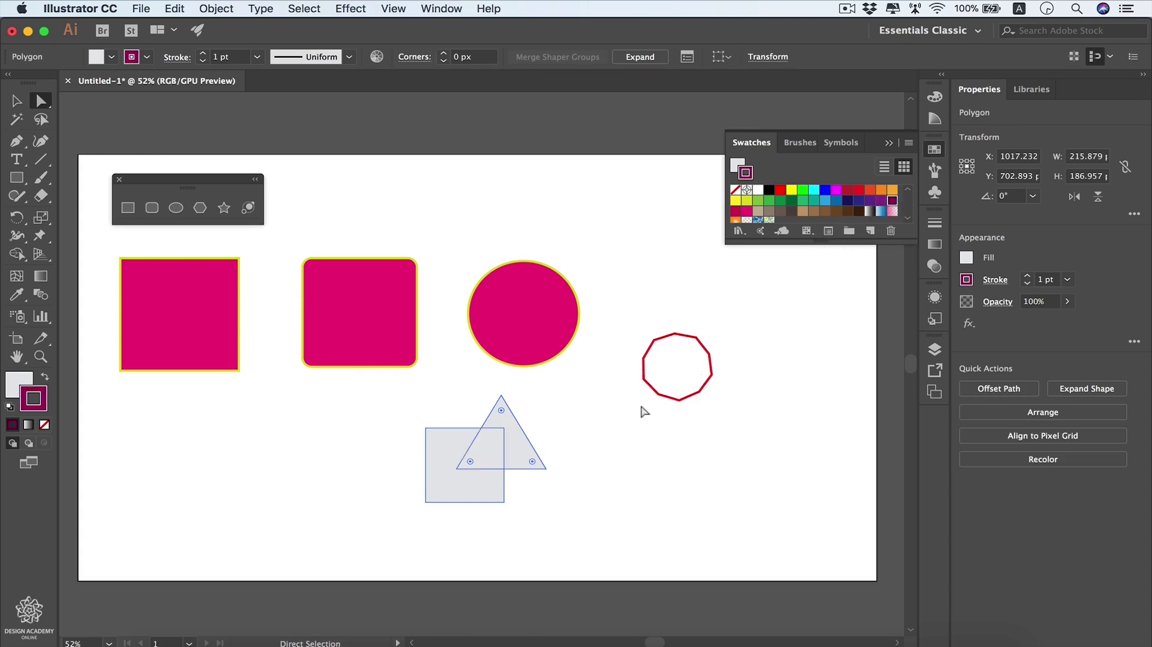
key(x)
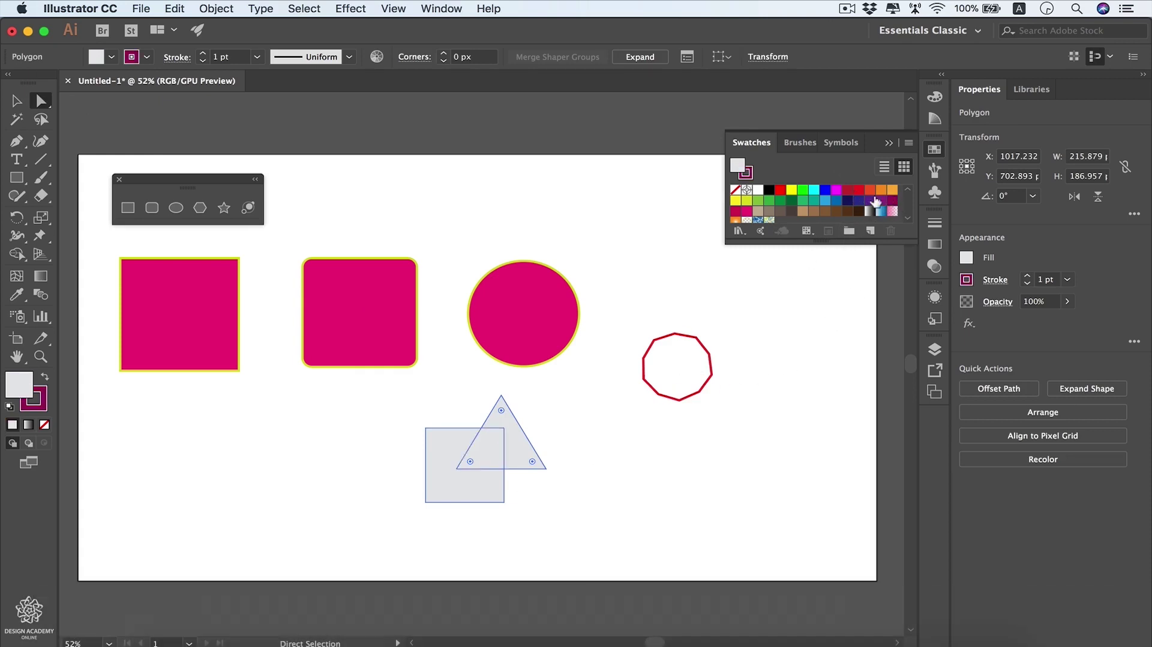
click(881, 189)
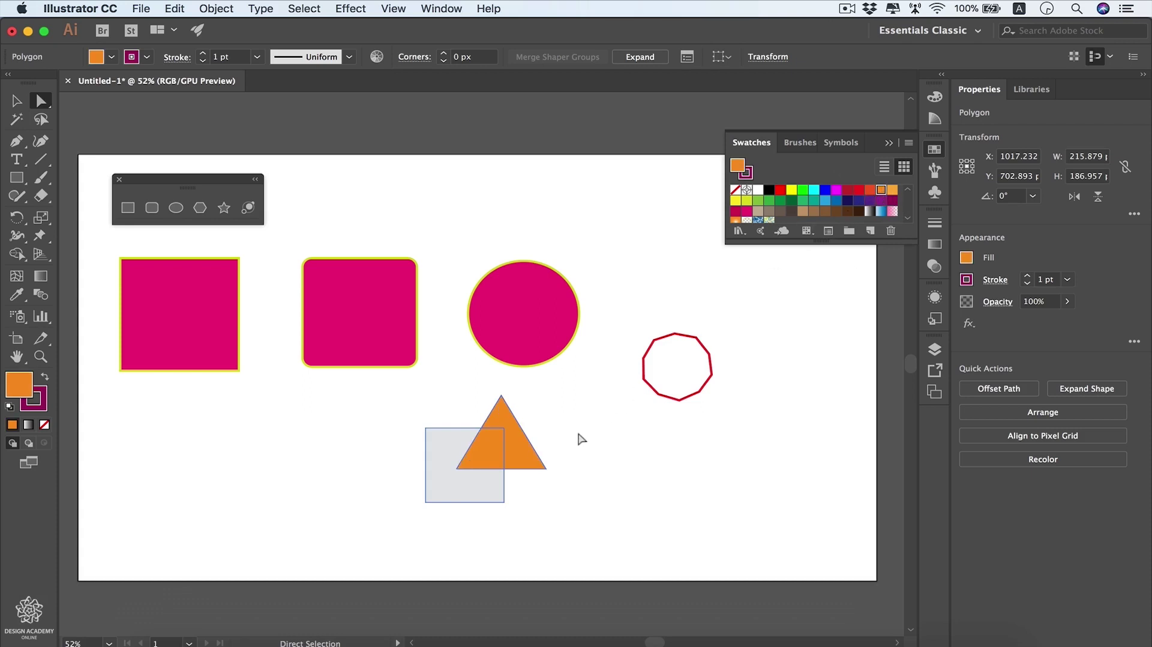
click(606, 511)
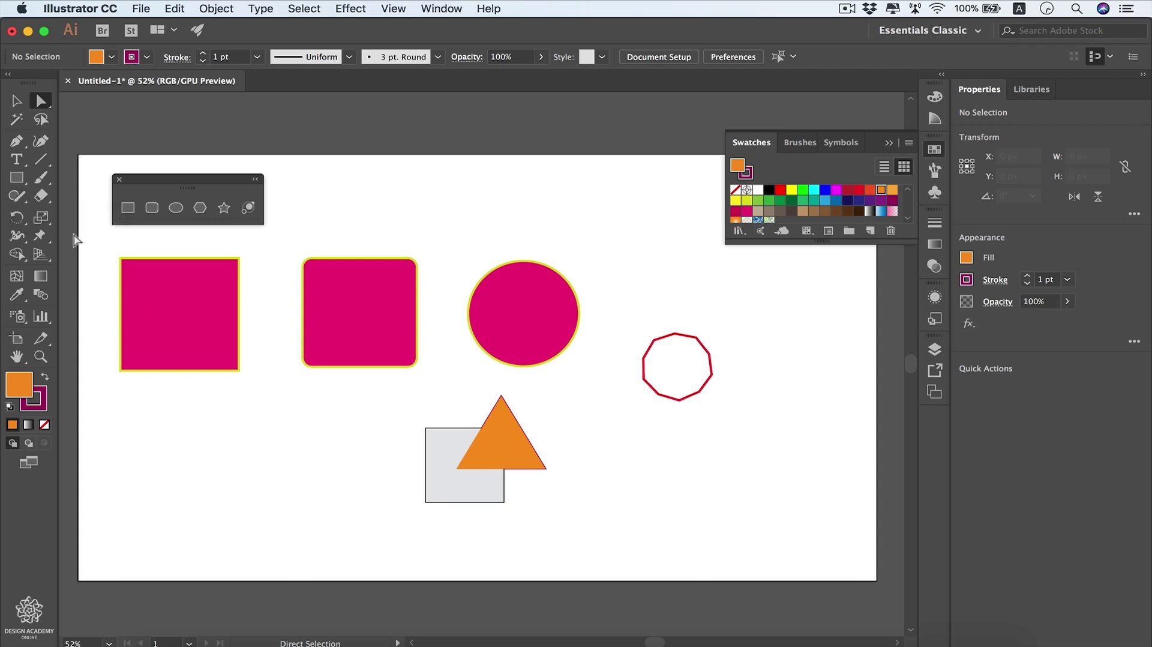
- Draw a Shaper circle overlapping the merged shape's lower right and scribble away the part outside the square and triangle
click(16, 196)
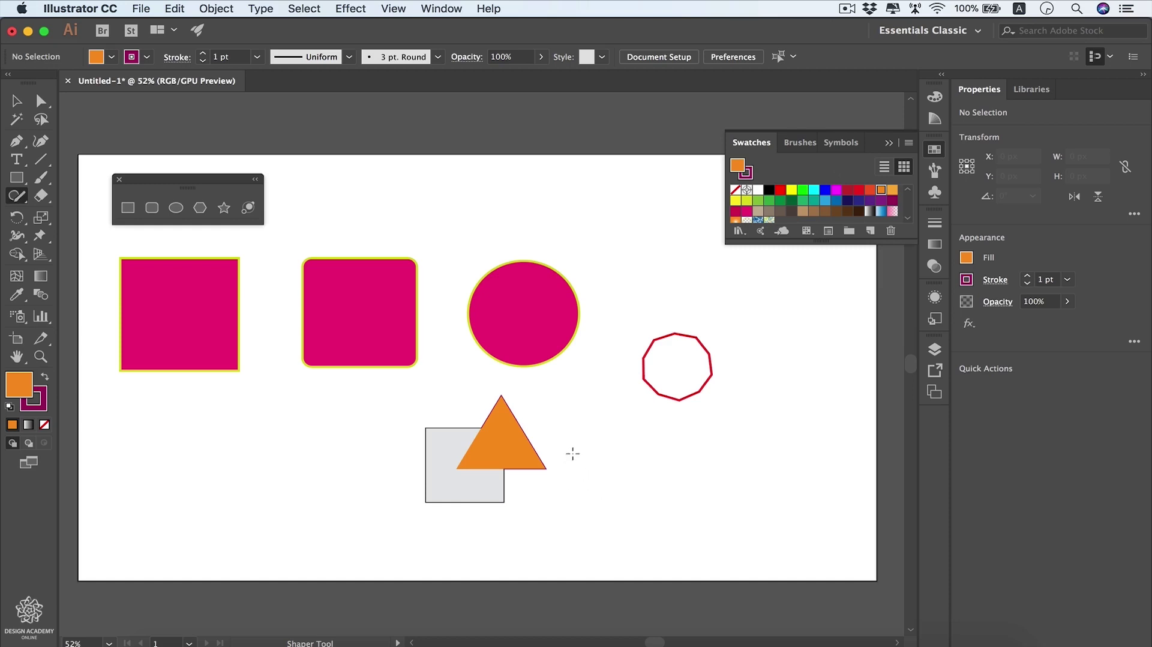
mouse_move(572, 454)
mouse_down()
mouse_move(516, 446)
mouse_move(483, 468)
mouse_move(468, 507)
mouse_move(489, 531)
mouse_move(532, 540)
mouse_move(597, 487)
mouse_up()
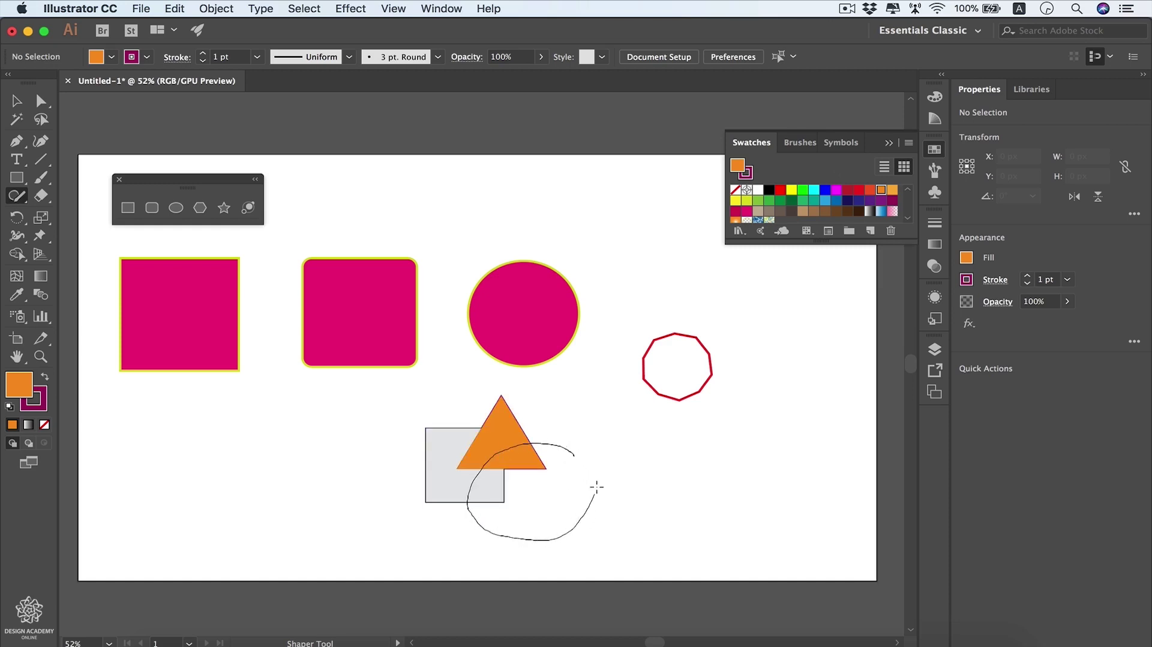
drag(570, 450, 570, 451)
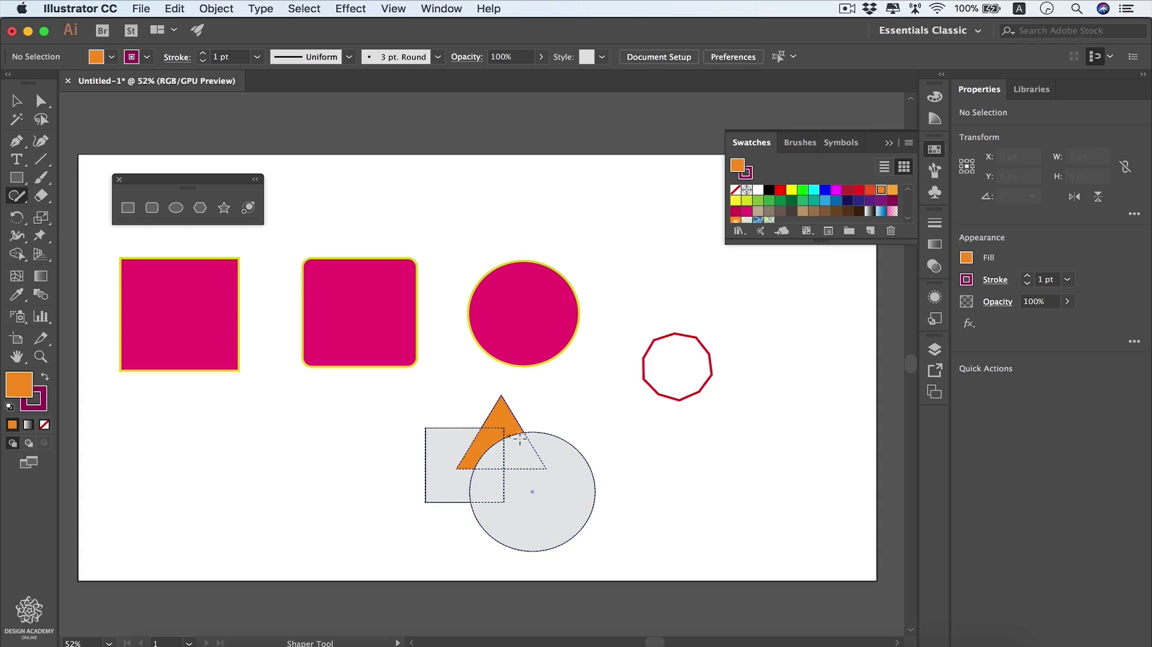
click(583, 446)
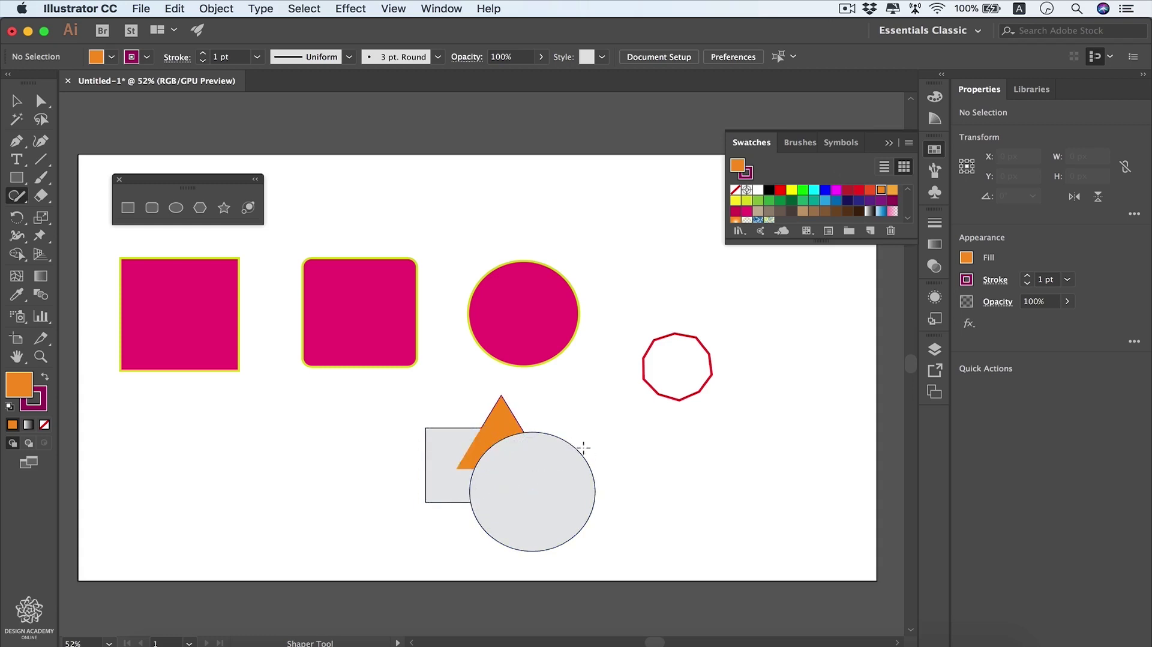
mouse_move(583, 446)
mouse_down()
mouse_move(593, 485)
mouse_move(559, 543)
mouse_move(485, 539)
mouse_move(470, 516)
mouse_up()
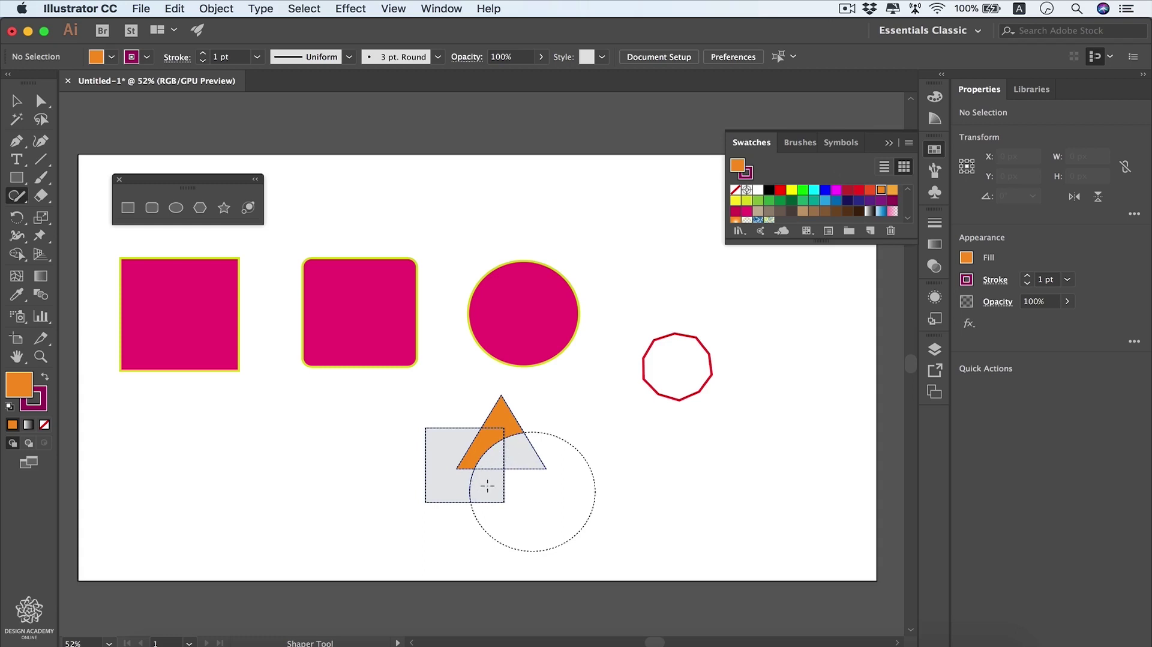
- Fill the remaining circle part with pink, give it a white stroke and clear the selection
key(a)
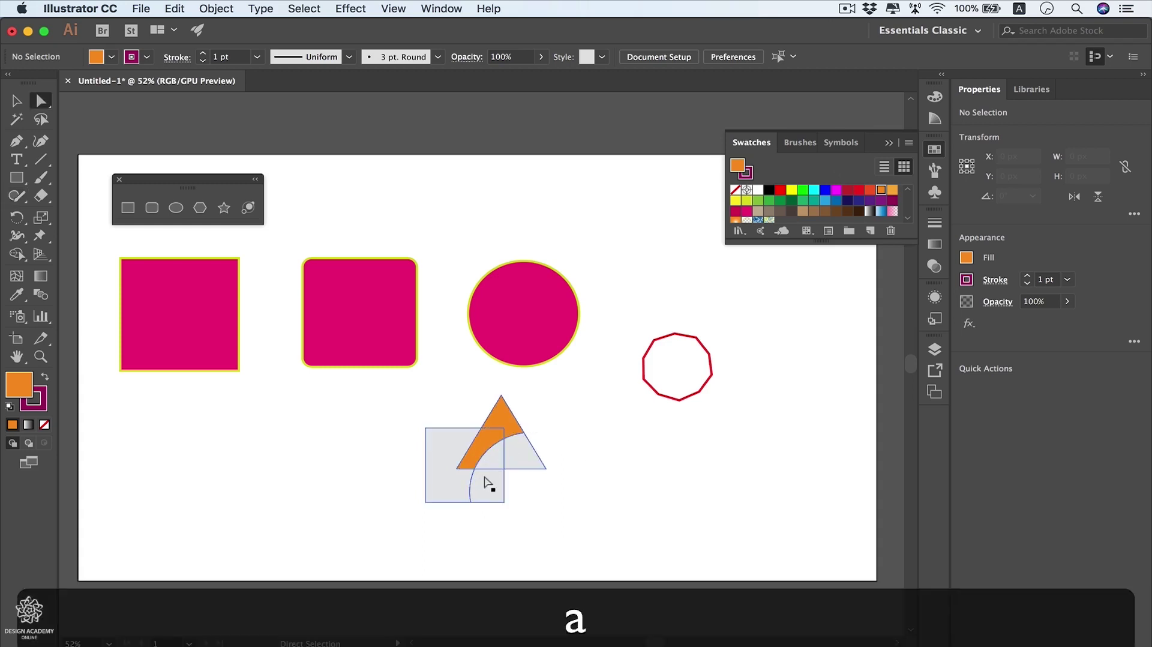
click(483, 481)
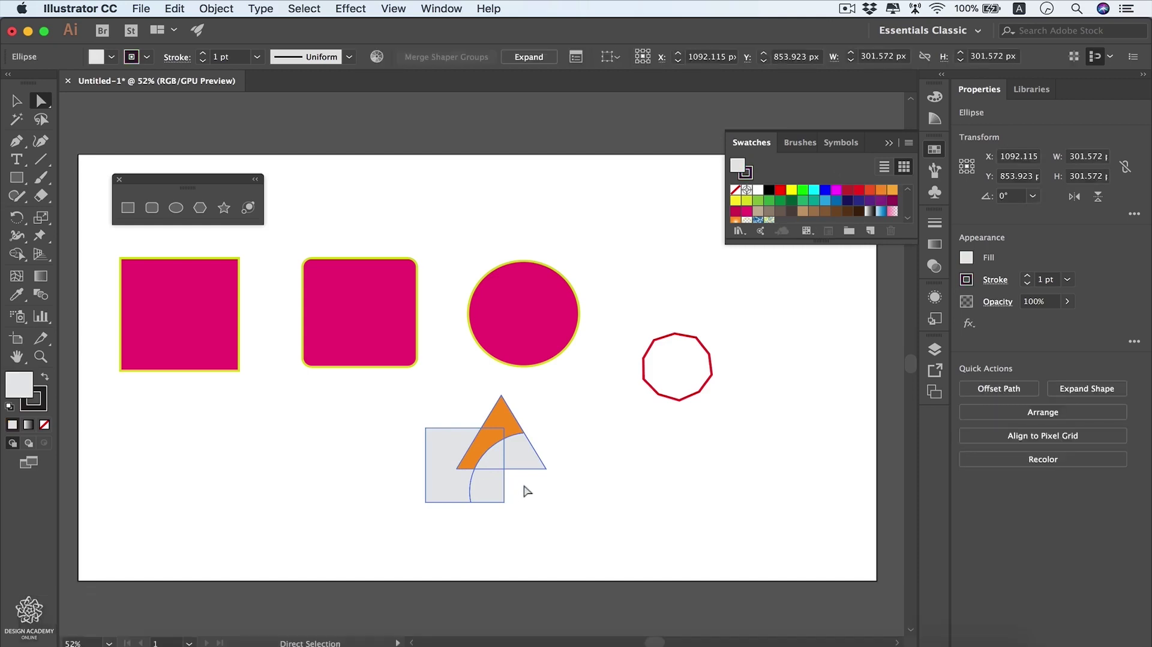
click(746, 211)
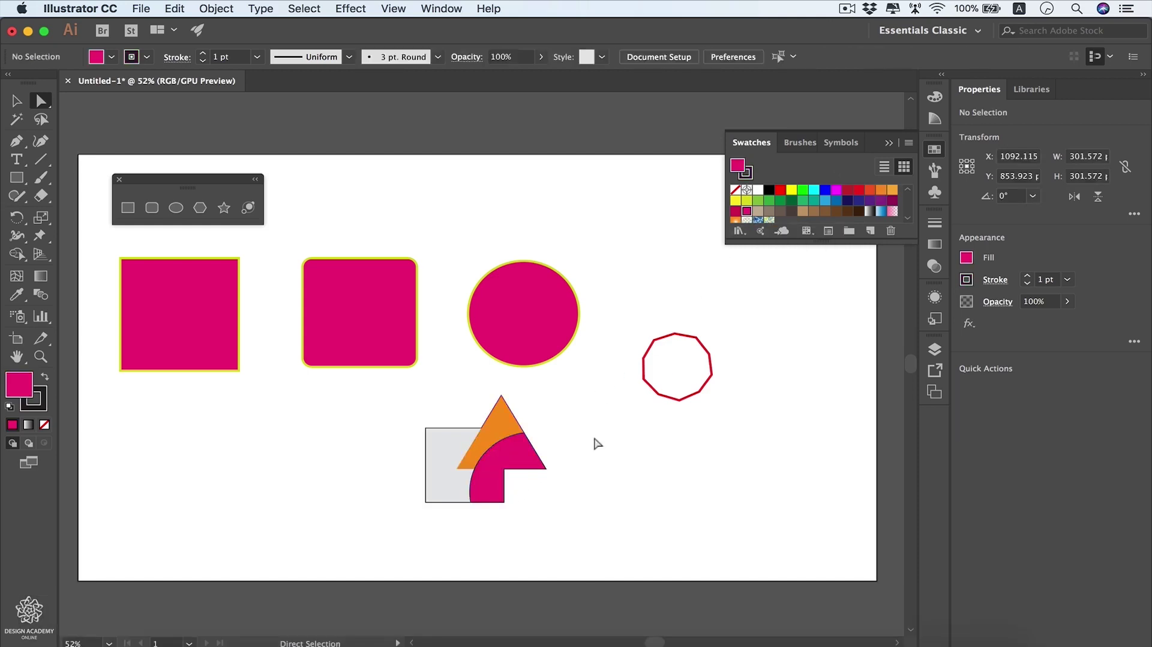
key(x)
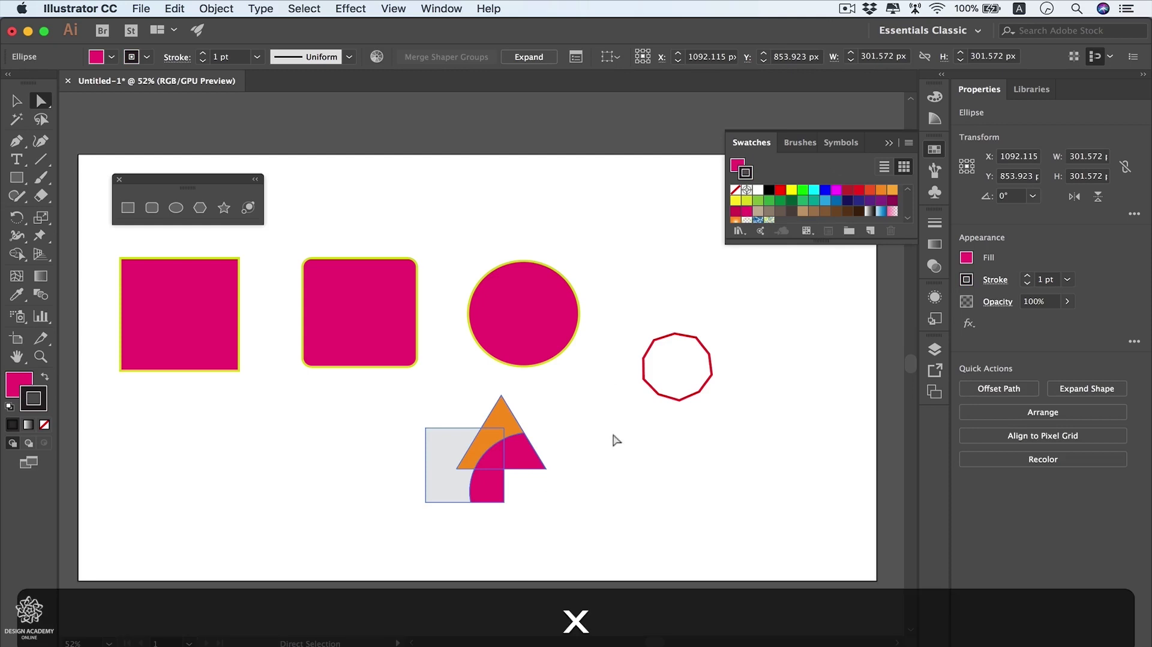
click(758, 189)
click(587, 386)
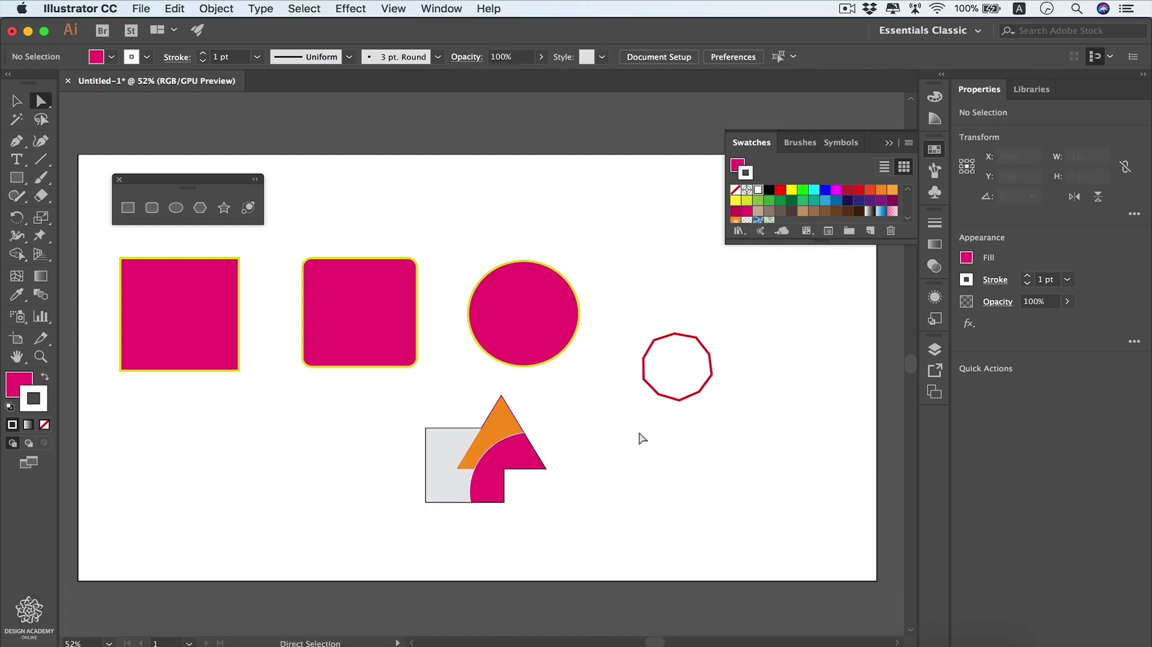
- Set the stroke weight of the pink circle part to 4 pt and clear the selection
click(541, 463)
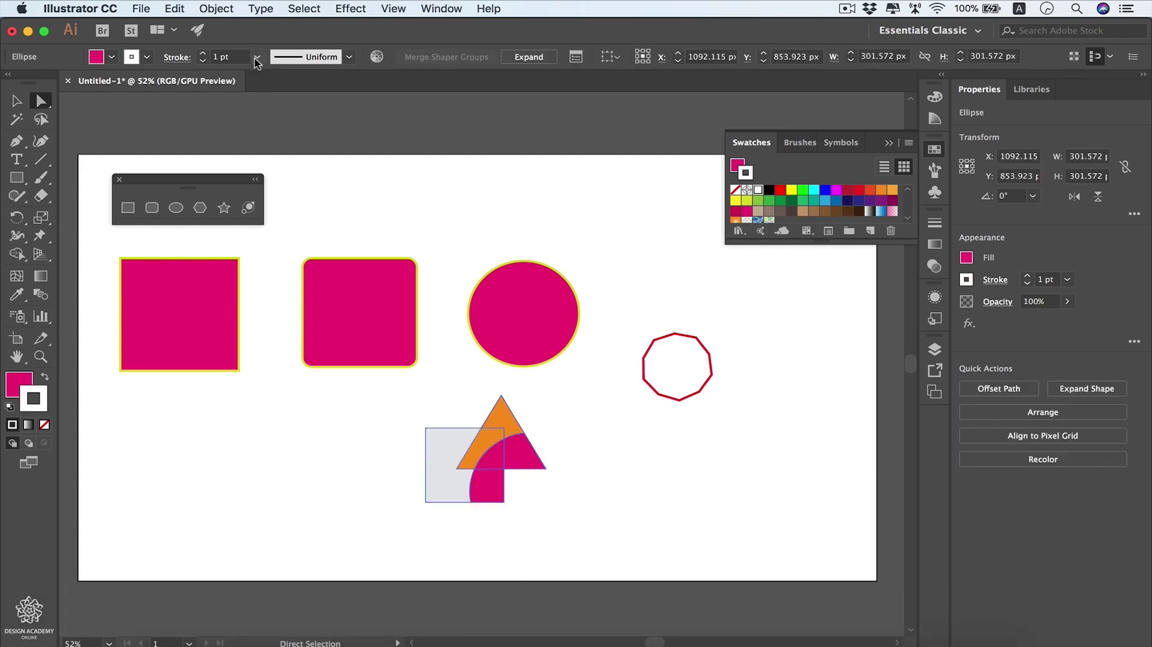
click(257, 56)
click(292, 170)
click(610, 527)
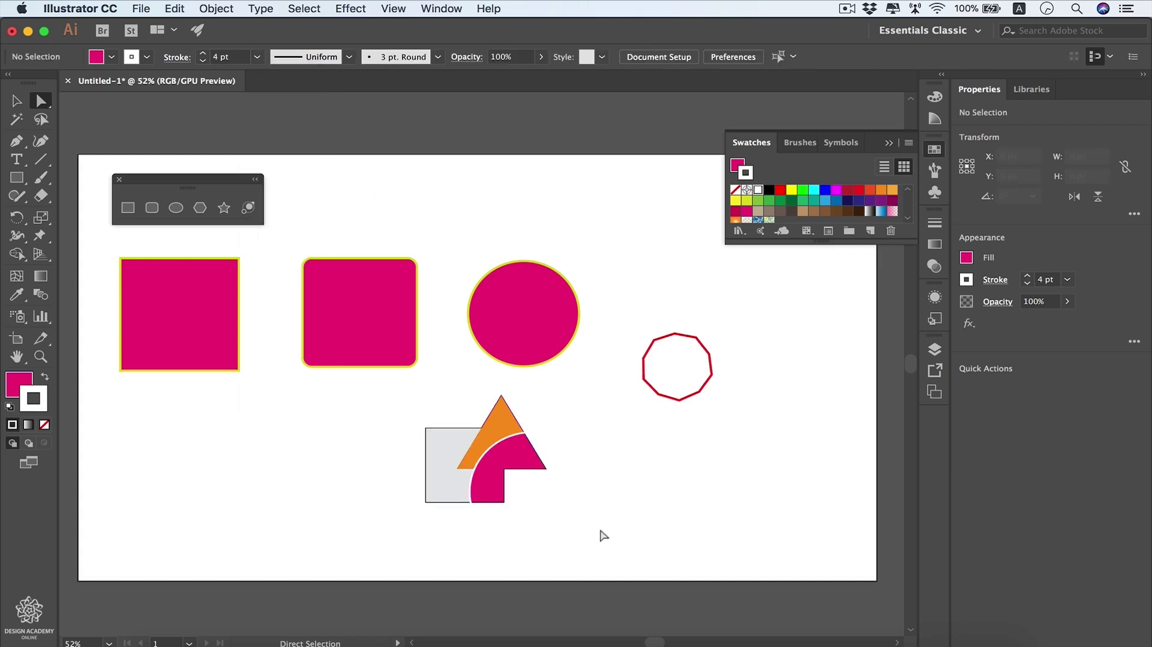
- Cut away the grey square's upper-left corner with a Shaper circle and draw another circle, about 169 px wide, over the square
key(shift+n)
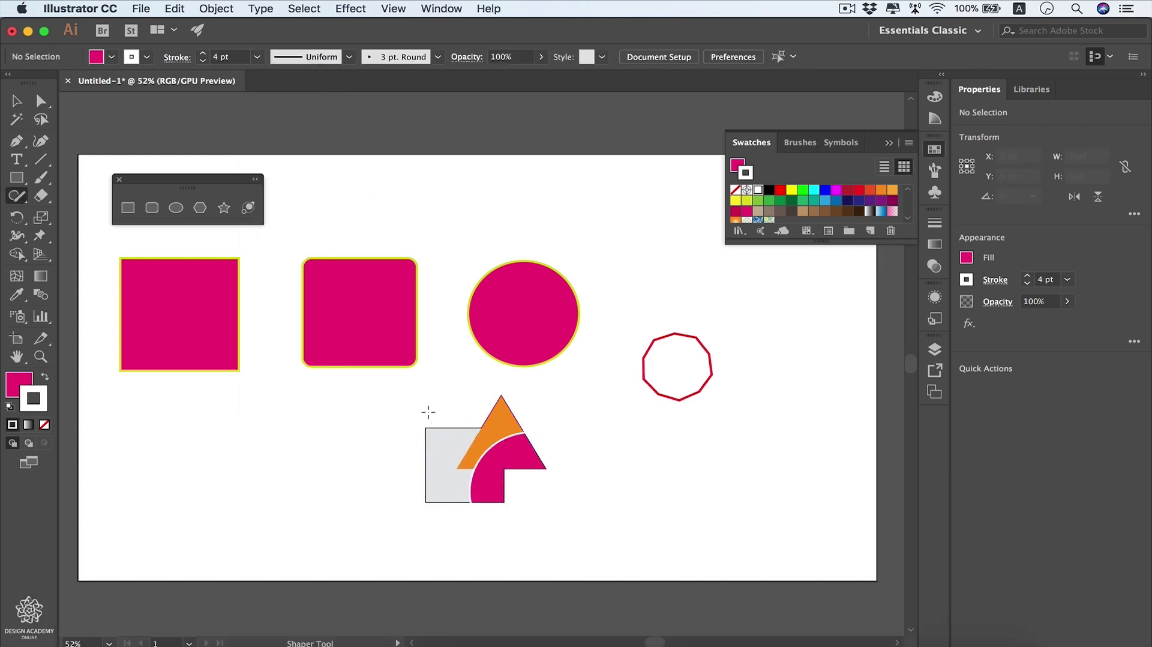
mouse_move(430, 410)
mouse_down()
mouse_move(406, 431)
mouse_move(429, 447)
mouse_move(454, 428)
mouse_move(442, 405)
mouse_move(416, 406)
mouse_move(441, 435)
mouse_up()
mouse_move(415, 528)
mouse_down()
mouse_move(455, 501)
mouse_move(422, 466)
mouse_move(394, 483)
mouse_move(392, 495)
mouse_move(432, 507)
mouse_move(466, 500)
mouse_move(420, 501)
mouse_move(439, 491)
mouse_up()
- Enlarge the new grey circle to about 238 px in diameter and place it over the square's lower area
key(a)
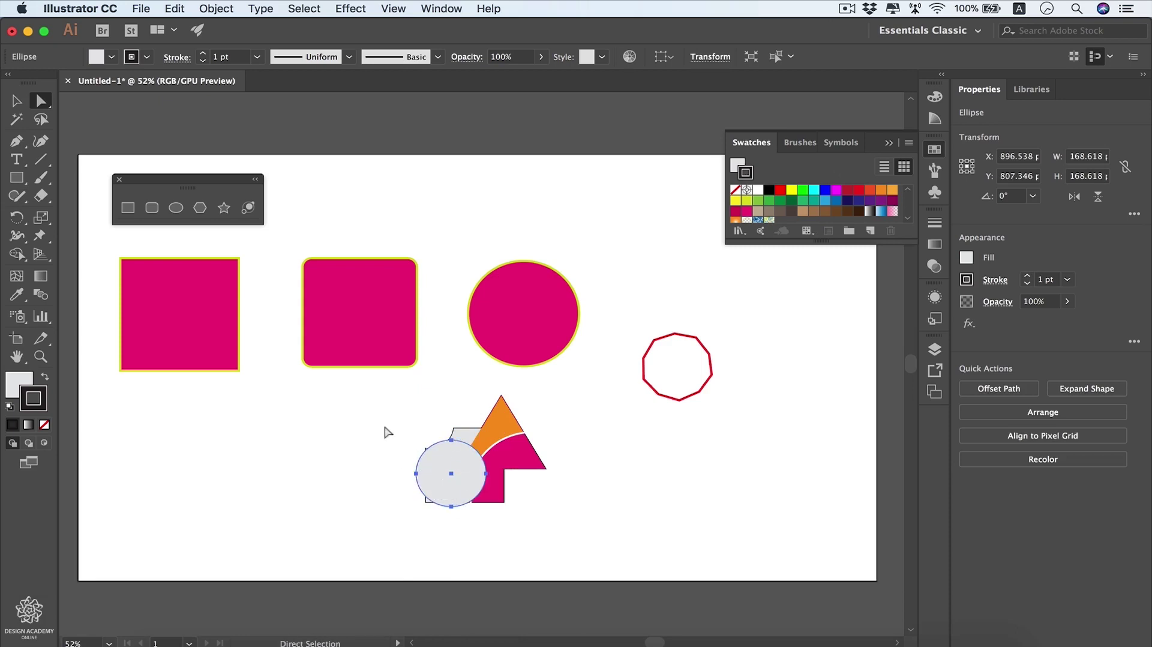
key(v)
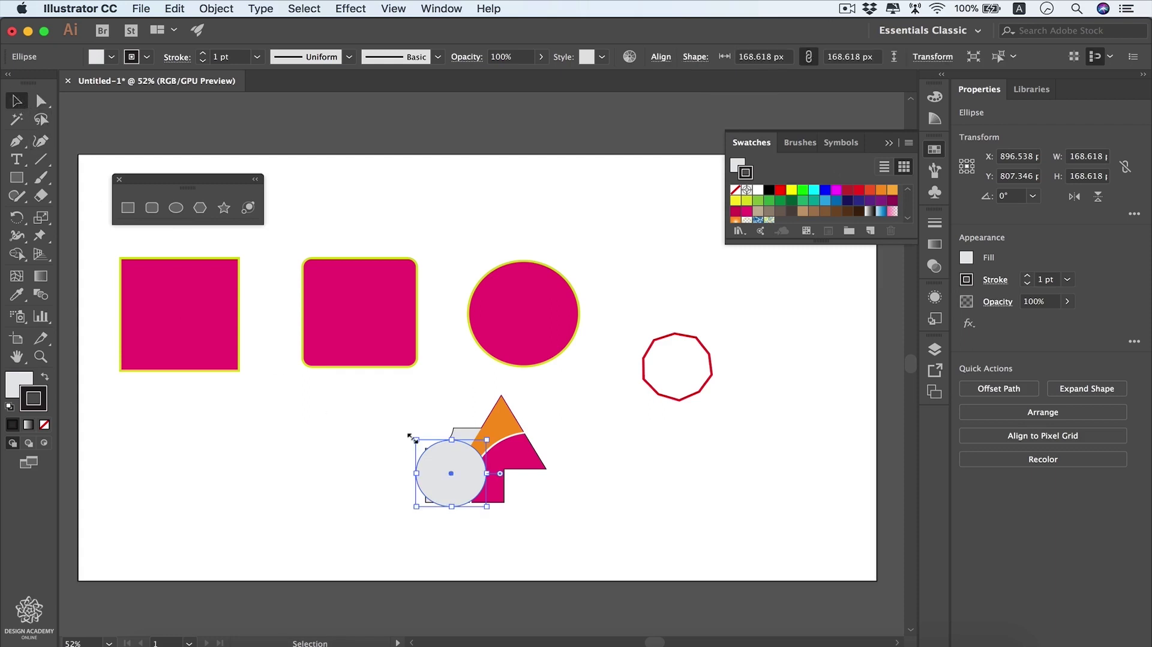
drag(413, 437, 396, 420)
shift+click(412, 467)
shift+click(412, 466)
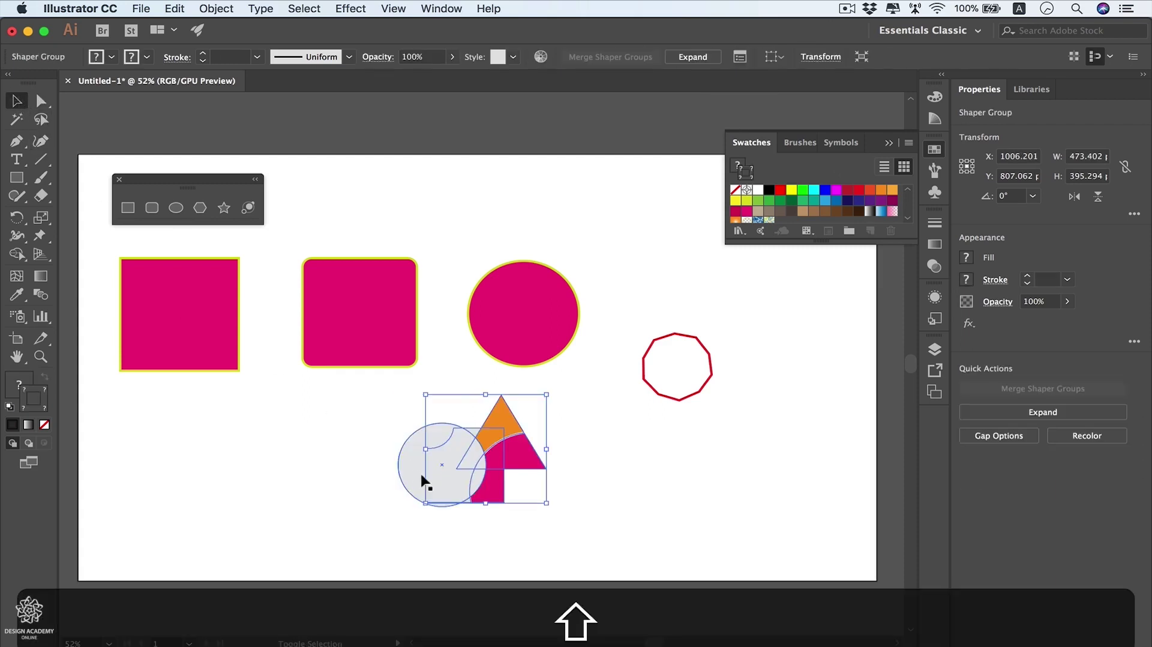
click(404, 482)
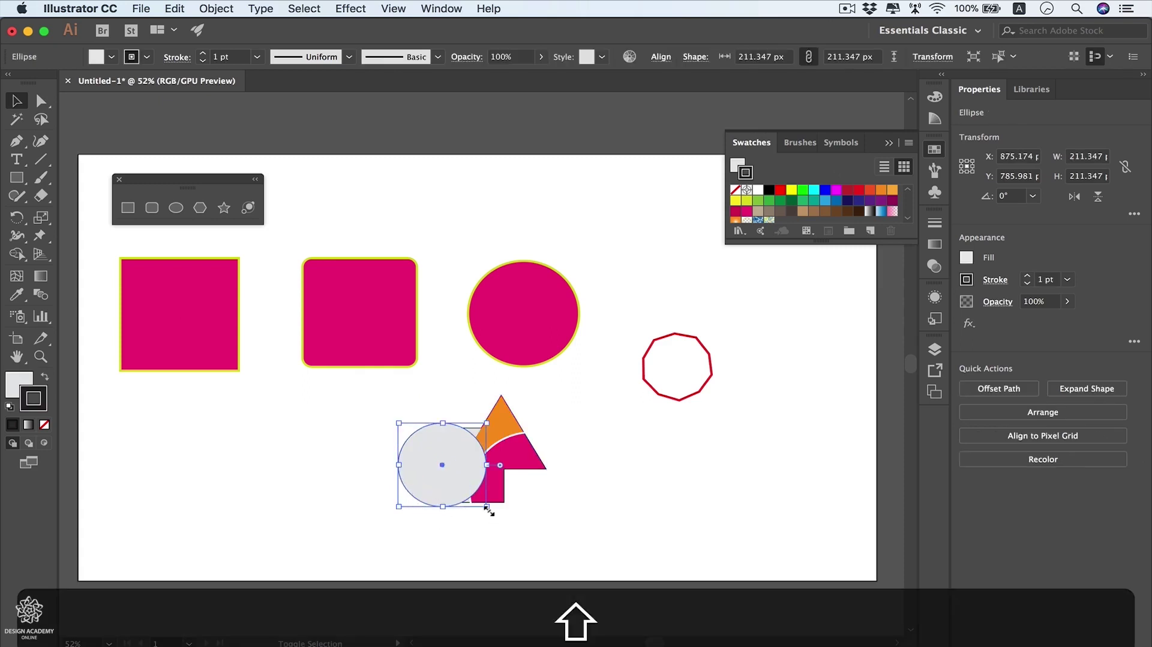
mouse_move(486, 507)
mouse_down()
mouse_move(505, 526)
mouse_move(479, 494)
mouse_up()
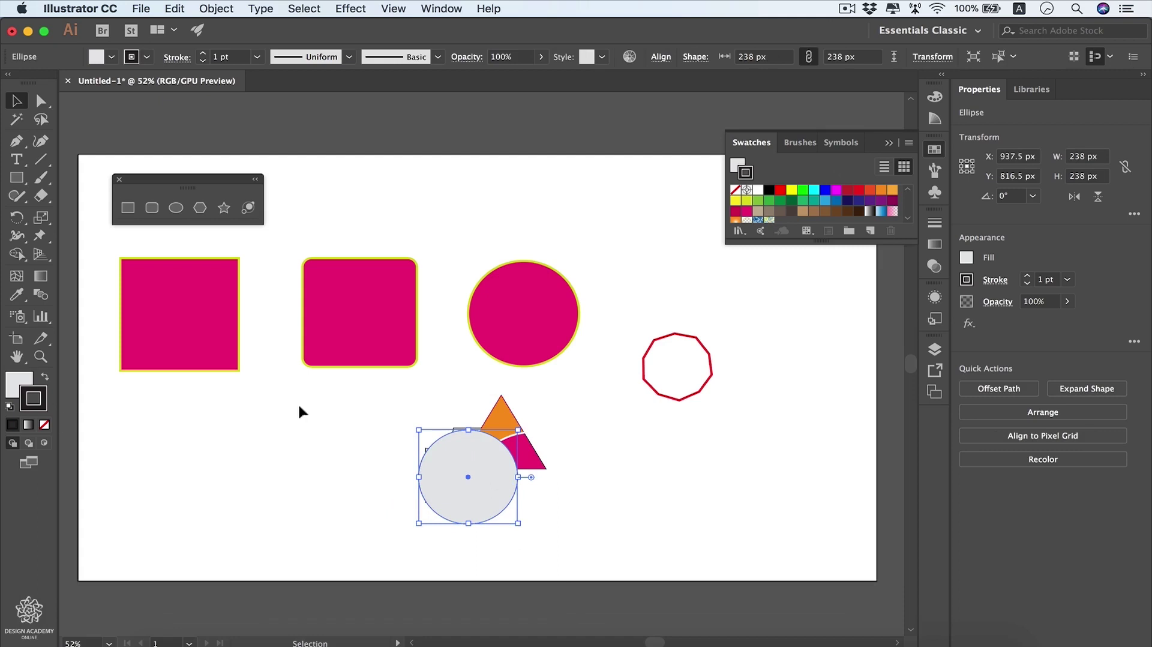
- Remove the fill of the 238 px circle over the cut square, give it a cyan fill instead and clear the selection
click(18, 383)
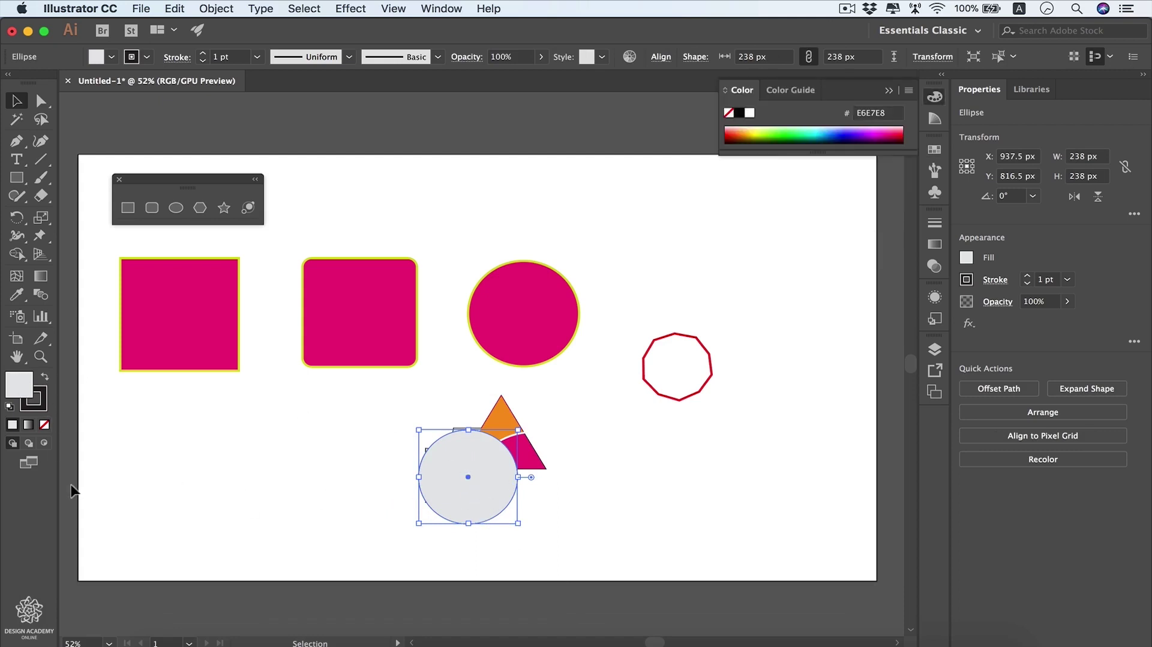
click(45, 425)
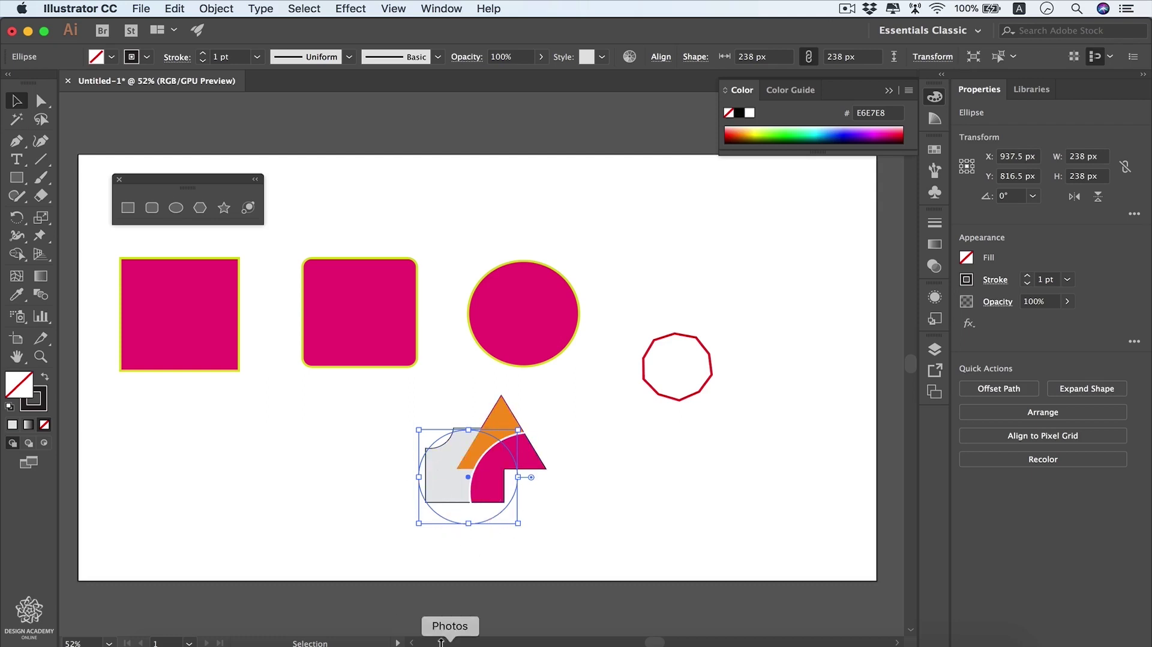
key(shift+n)
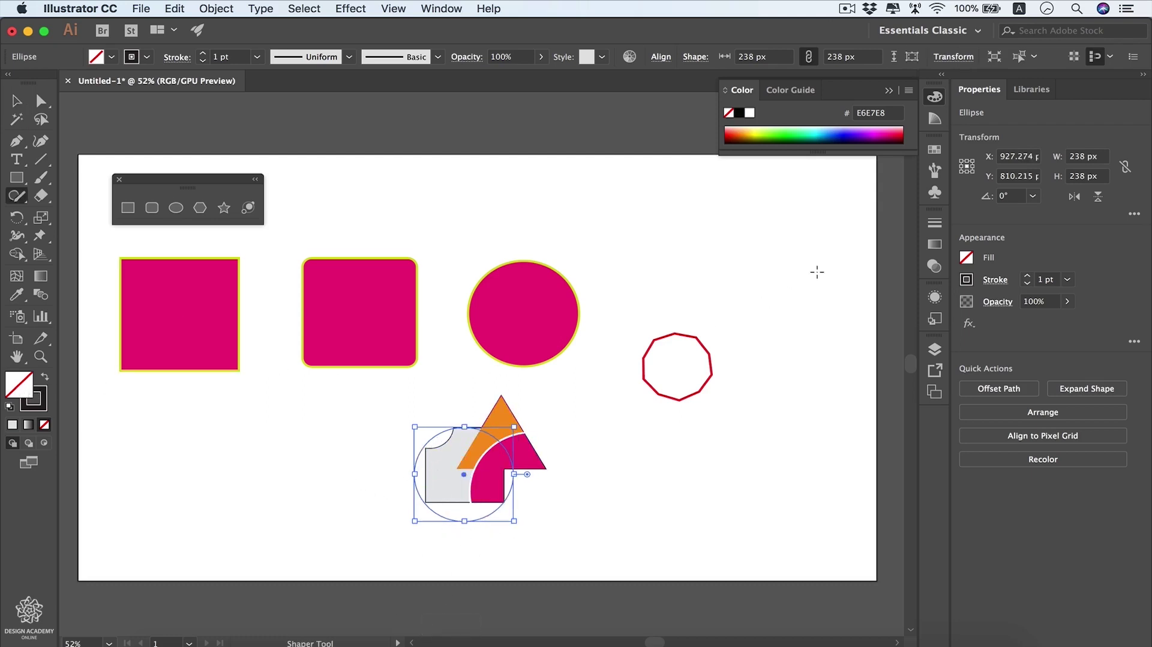
click(930, 153)
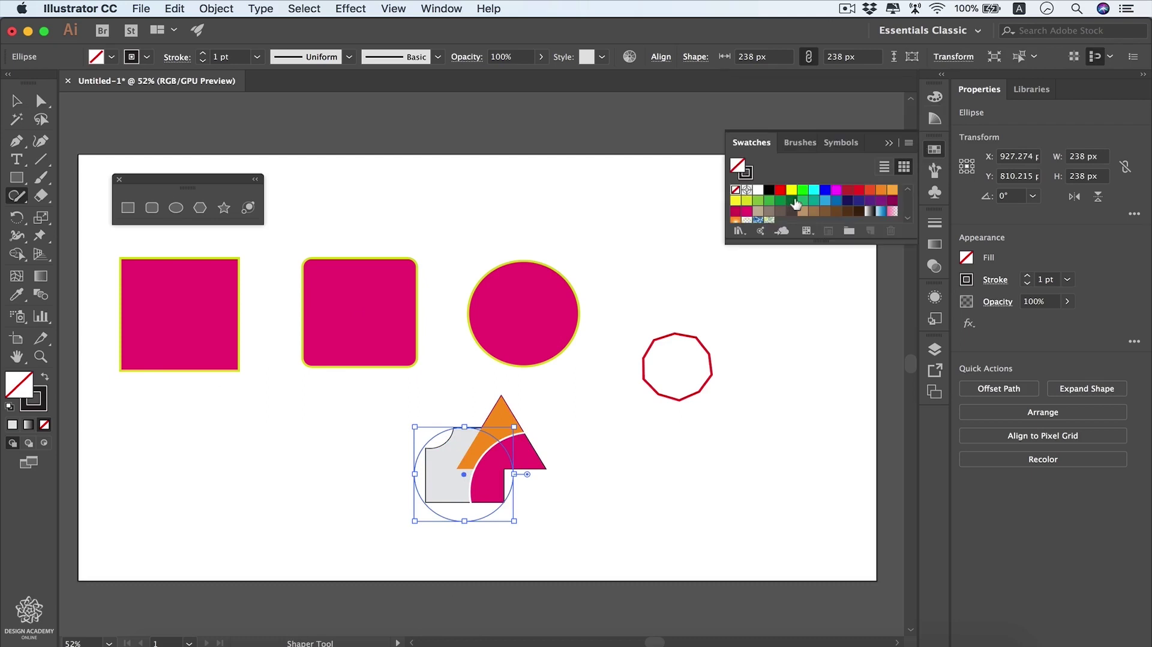
click(814, 191)
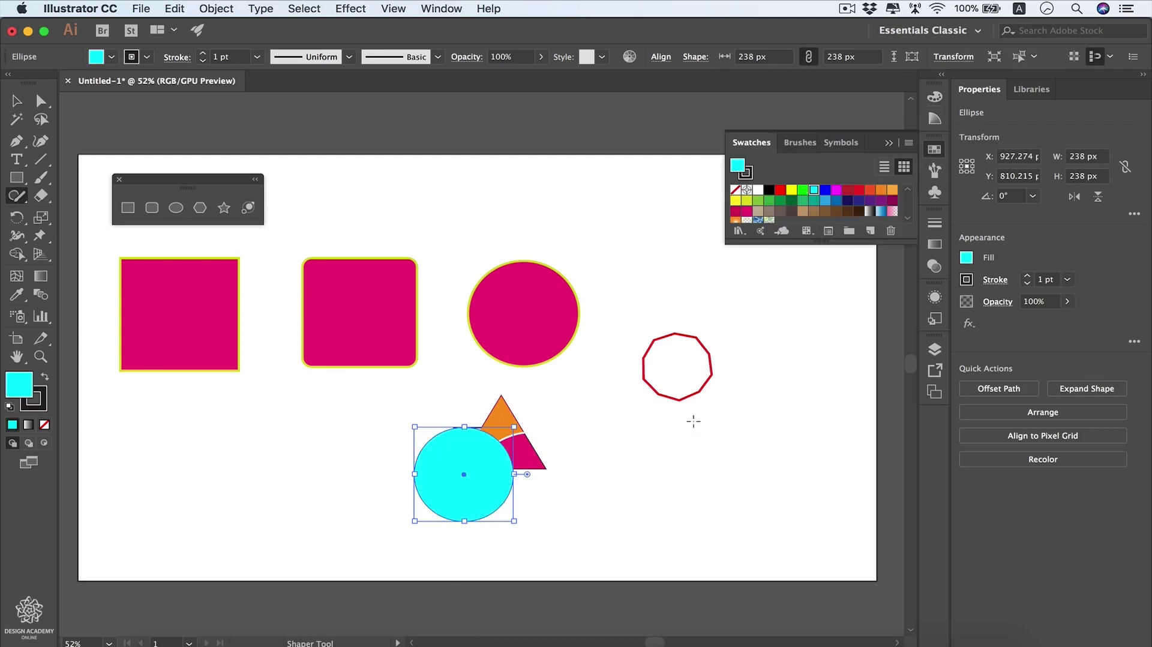
click(114, 297)
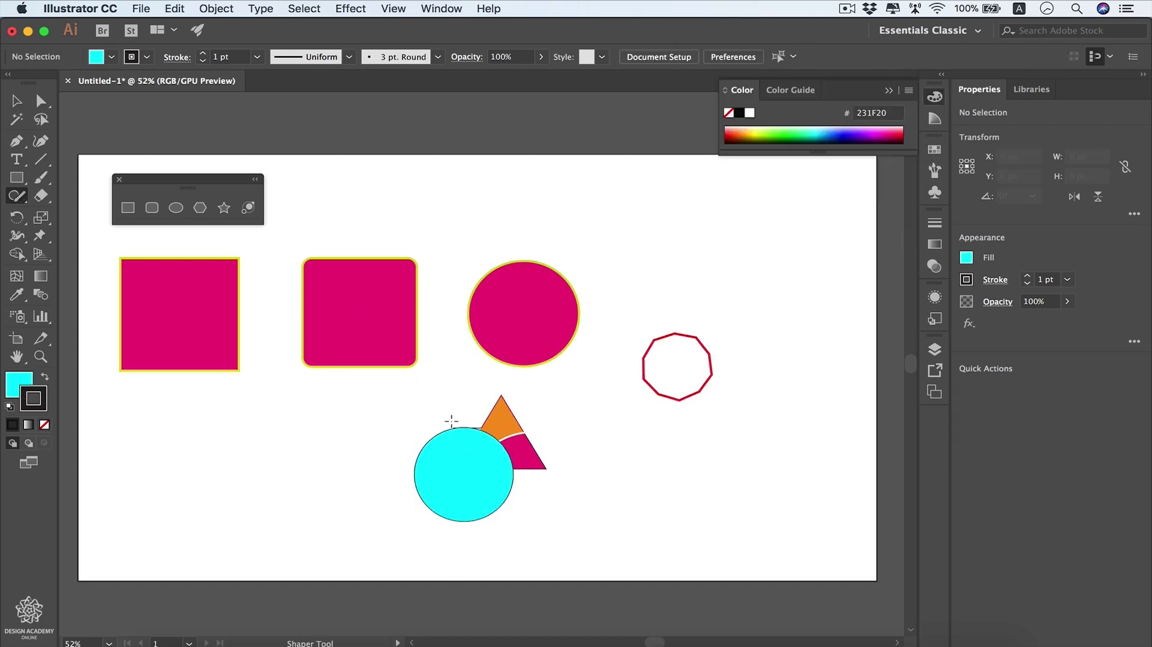
- Scribble across the cyan circle with the Shaper tool to cut it and the parts beneath it away, and return to the Selection tool
mouse_move(452, 421)
mouse_down()
mouse_move(420, 492)
mouse_move(486, 480)
mouse_move(492, 531)
mouse_up()
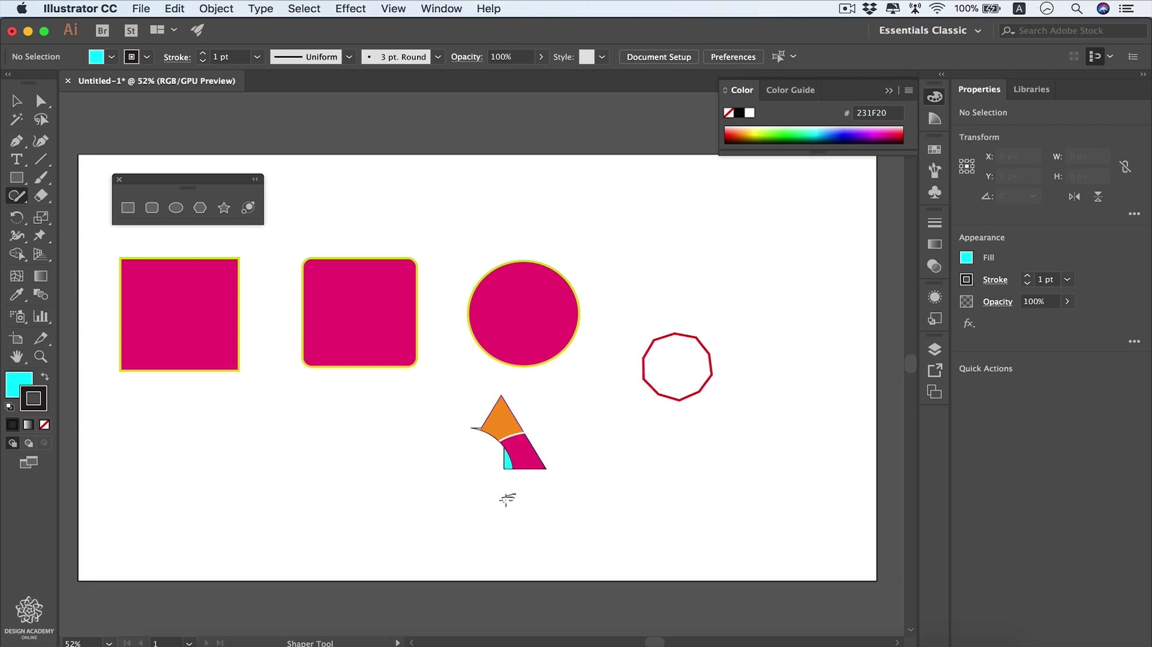
drag(508, 505, 509, 505)
key(v)
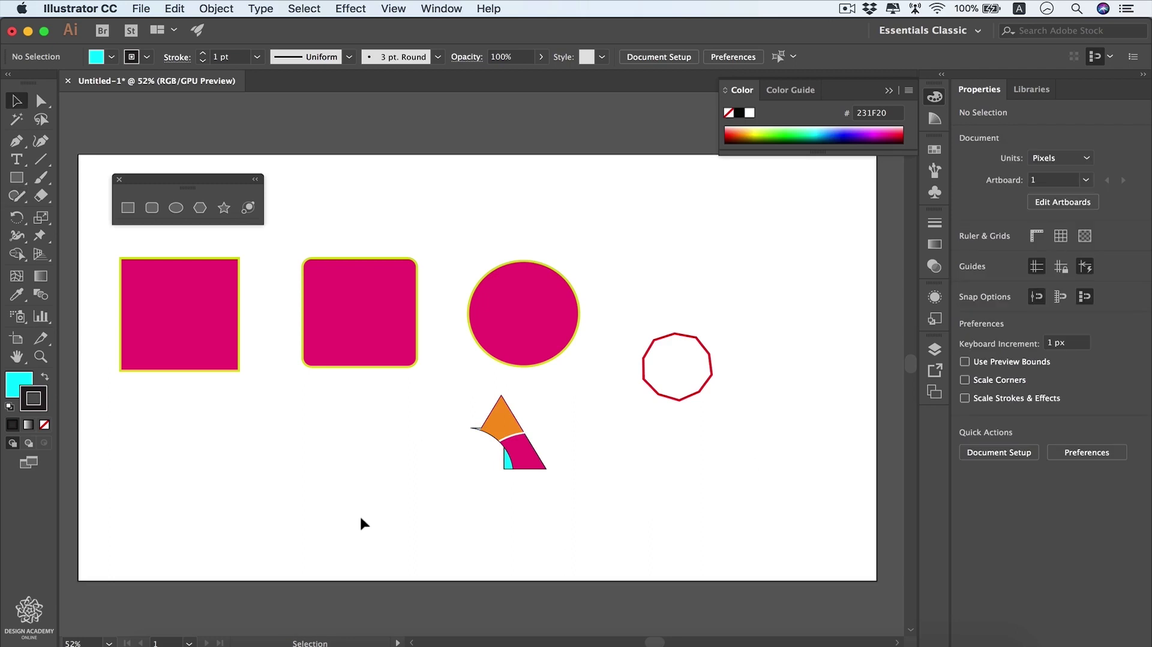